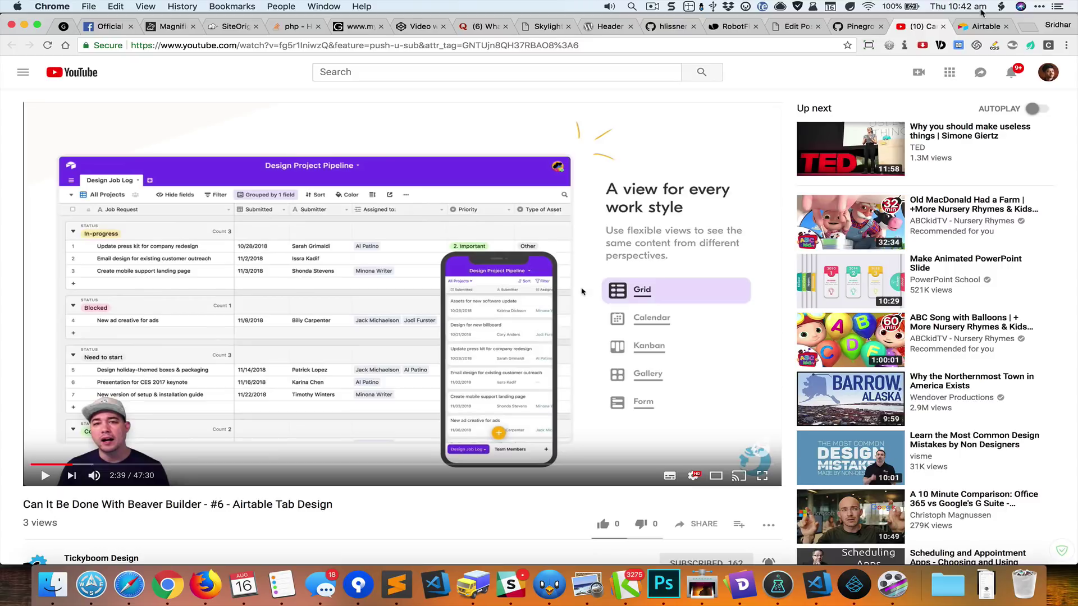
Step: Glance at the Airtable reference site, then bring up the blank WordPress Add New Page screen
left_click(983, 26)
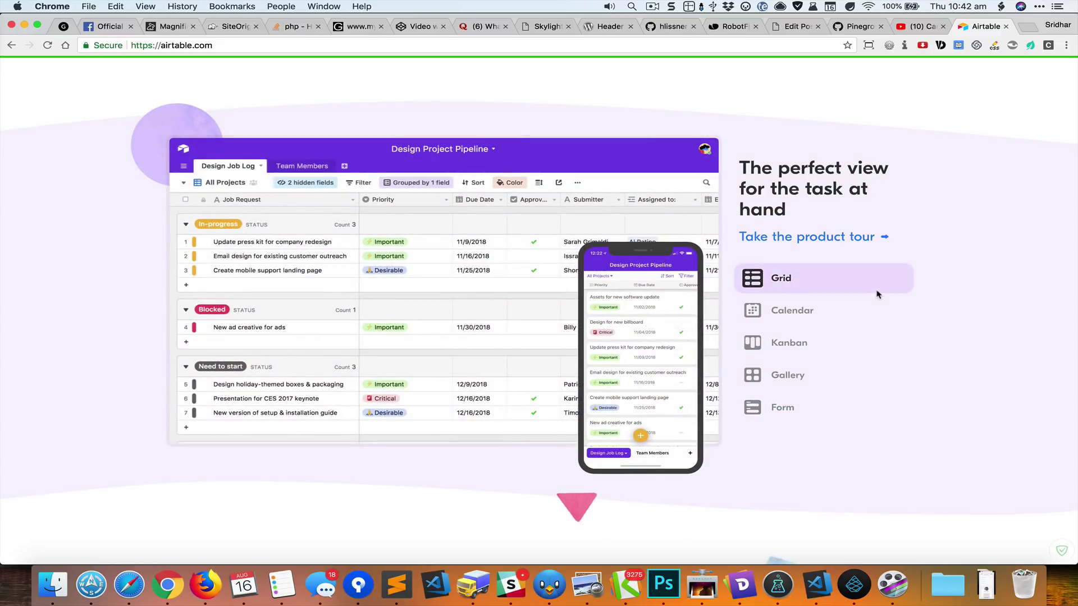
key("super+grave")
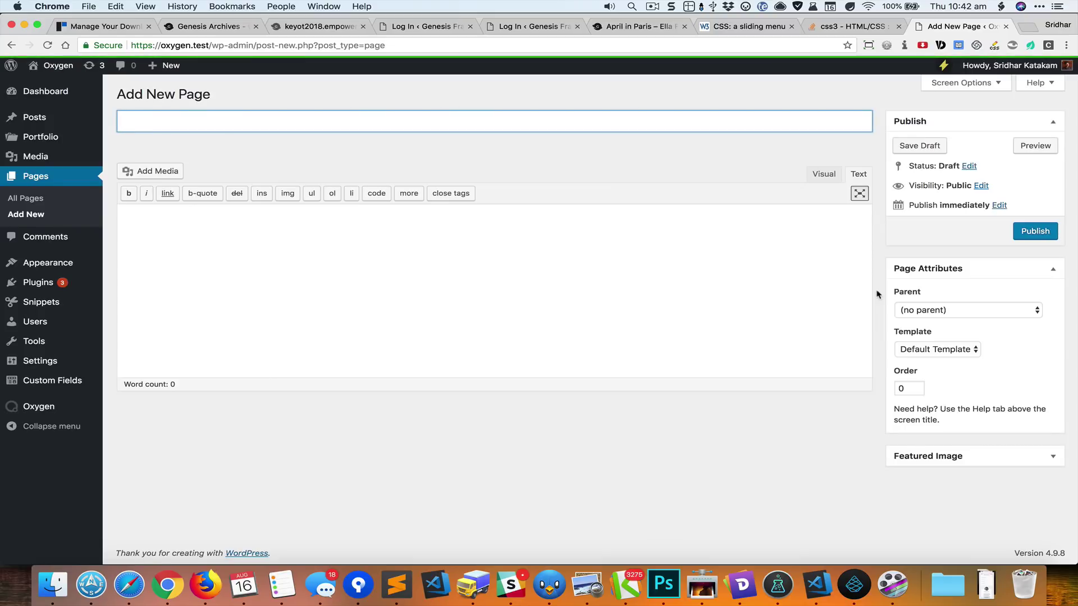
Step: Publish a page titled 'Airtable' with its render template set to None
type("Airtable")
left_click(1035, 231)
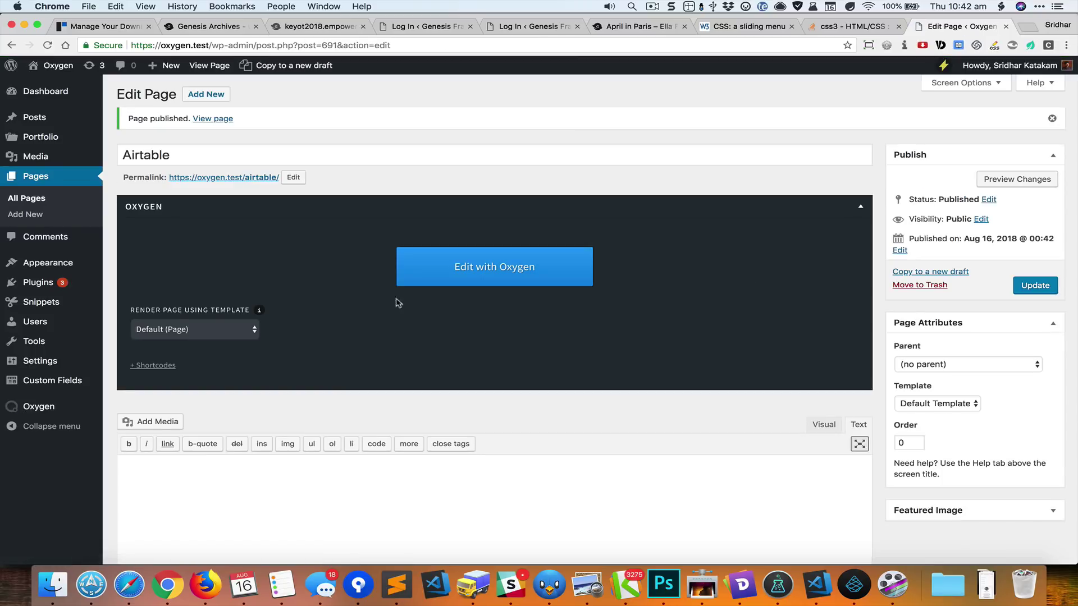
left_click(223, 337)
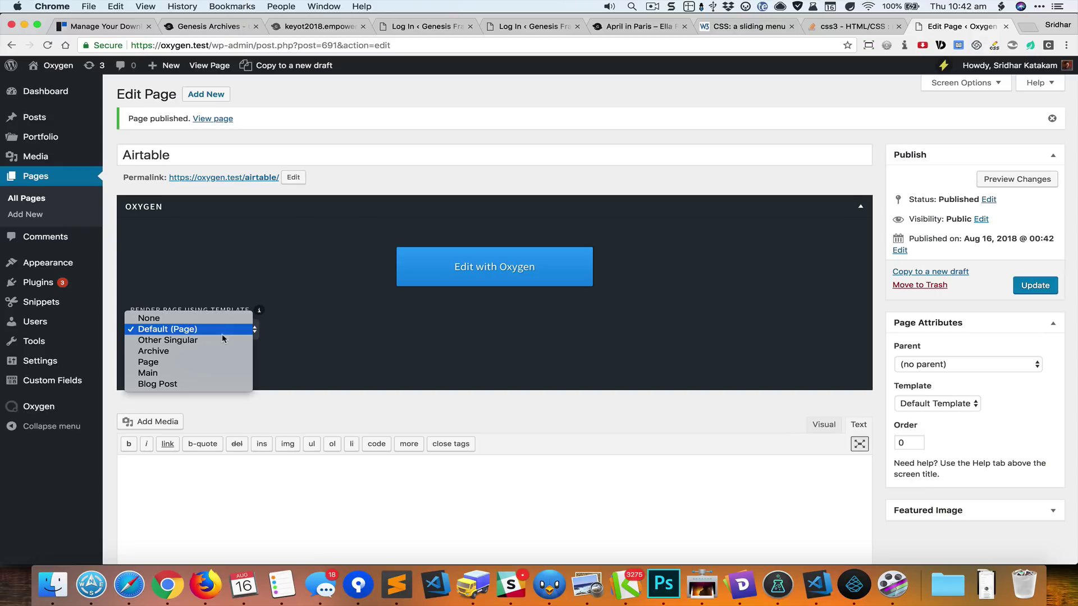
left_click(220, 319)
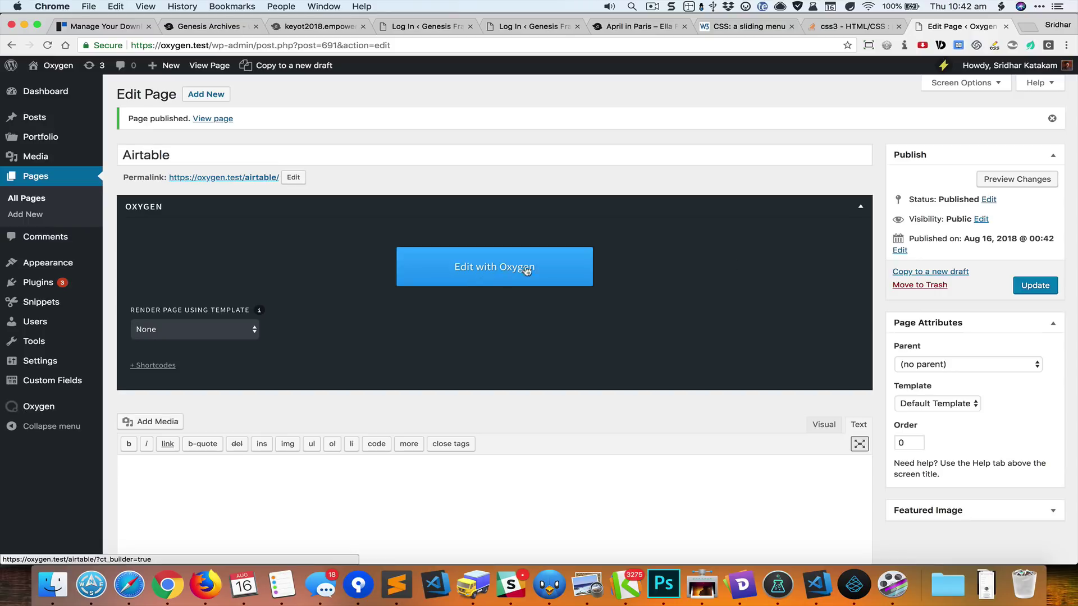
left_click(1036, 285)
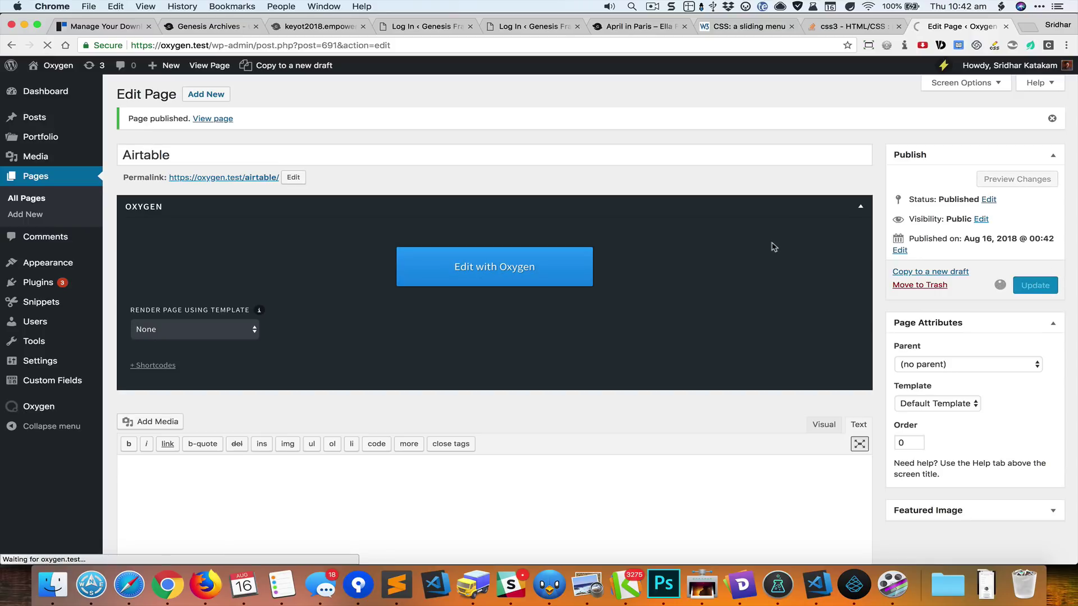
Step: In the Oxygen editor, add a Section with a Tabs element inside it
left_click(533, 282)
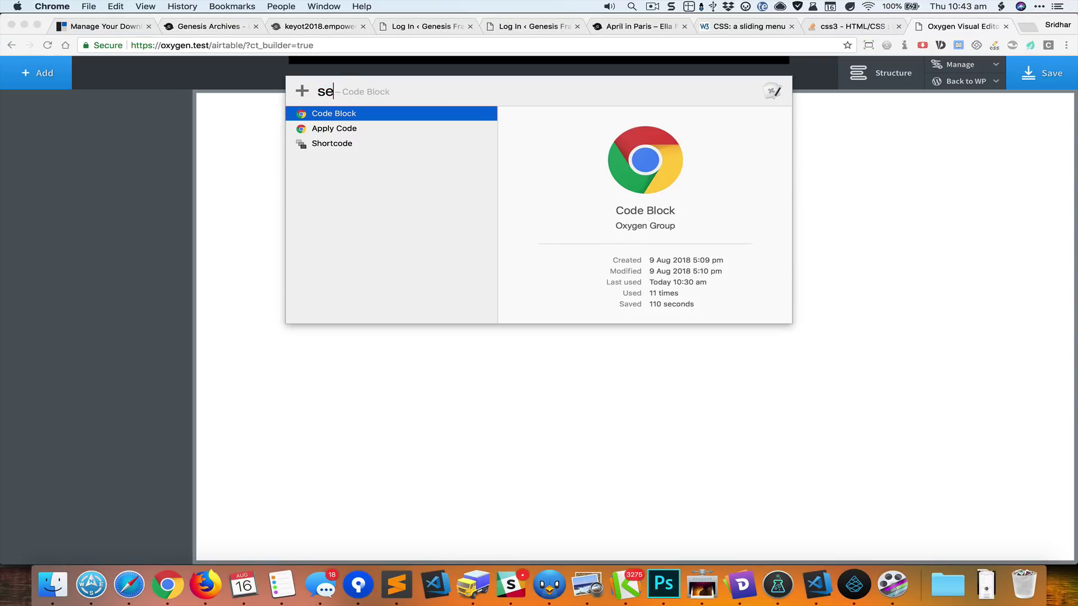
key("Return")
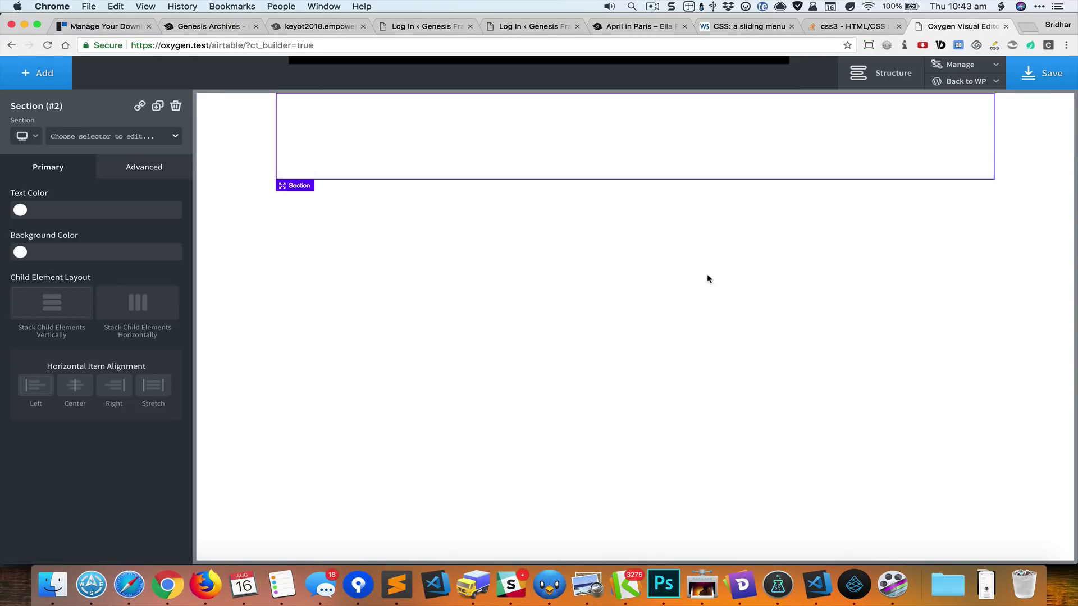
key("alt+space")
type("tabs")
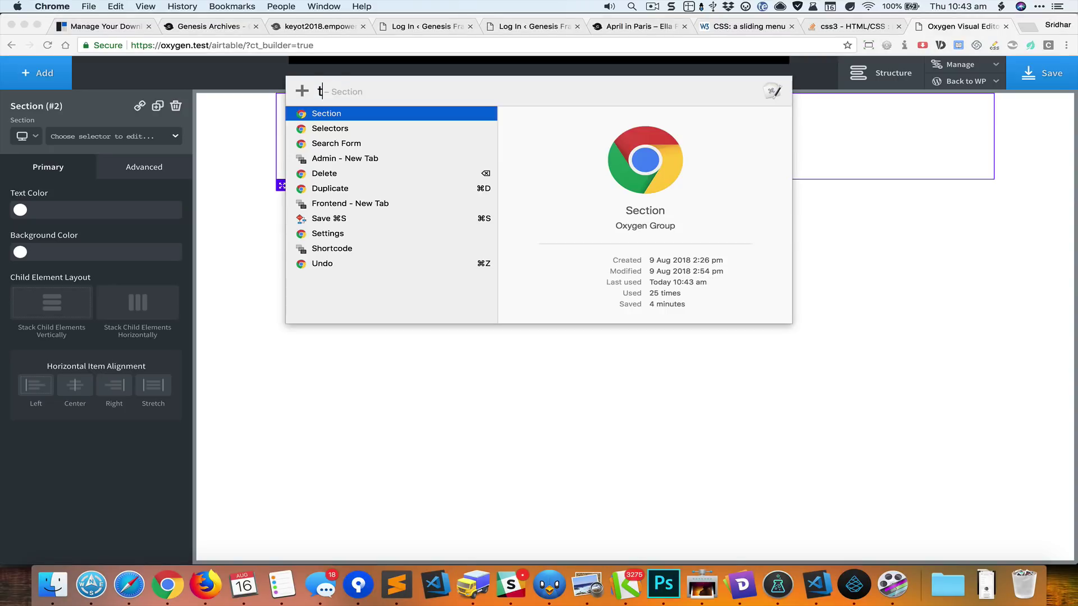
key("Return")
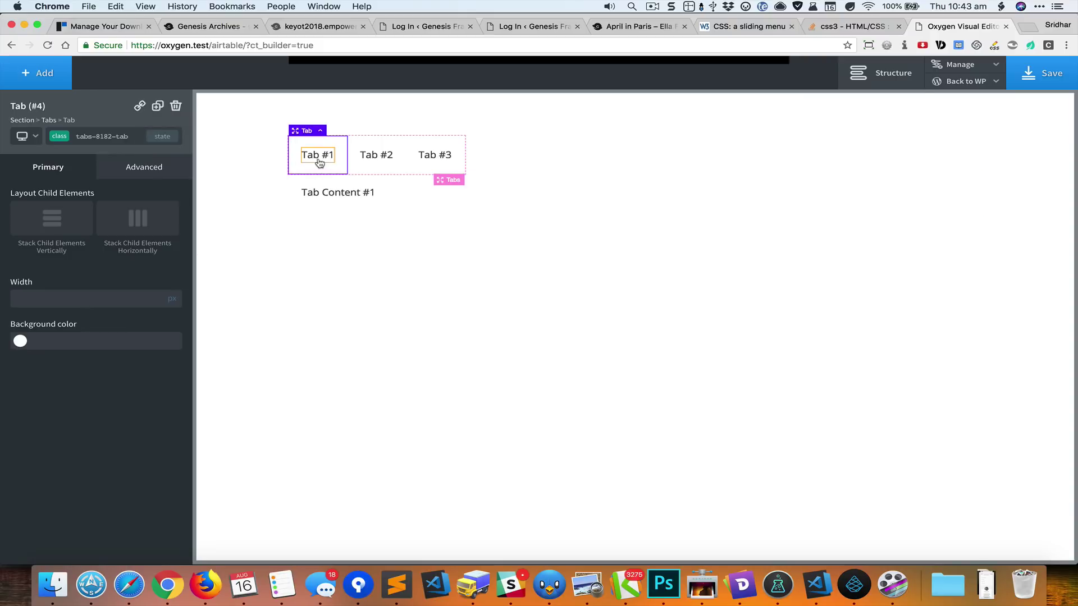
Step: Rename the three tabs to Grid, Kanban and Calendar
double_click(318, 162)
triple_click(319, 162)
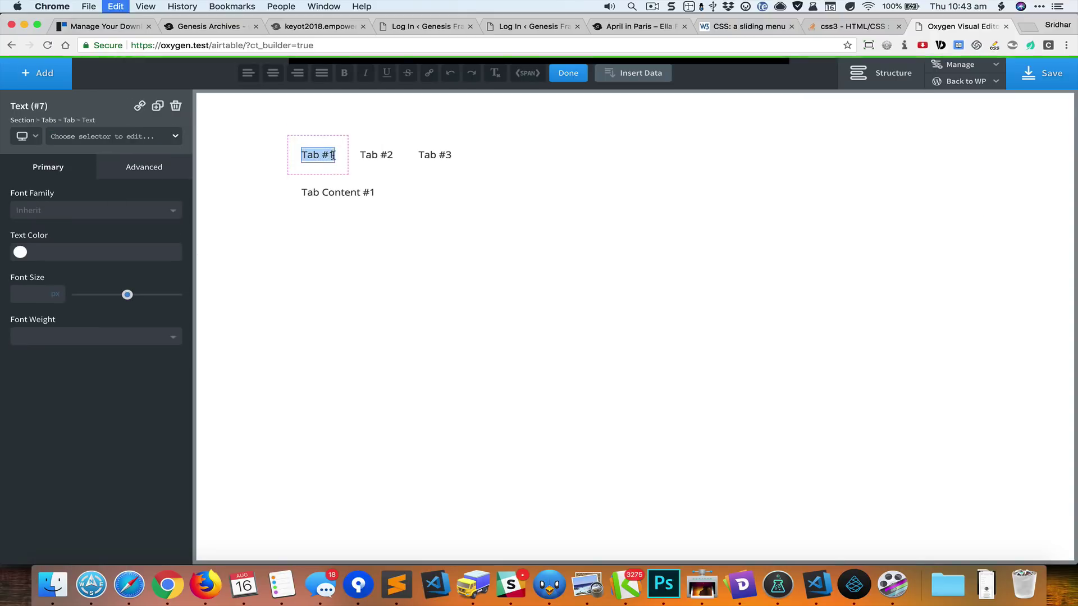
type("F")
key("BackSpace")
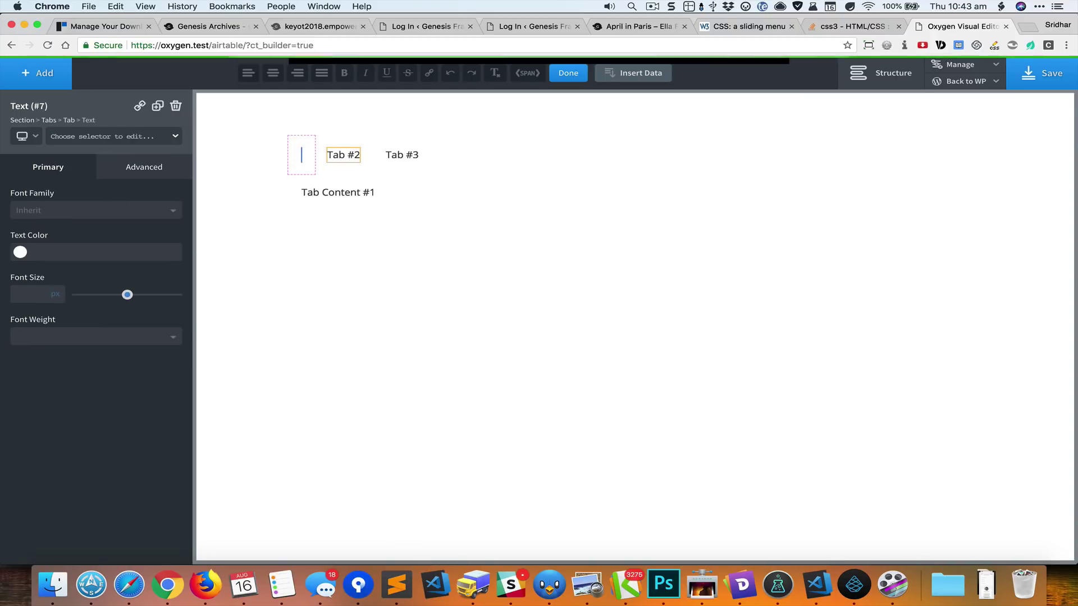
type("Grid")
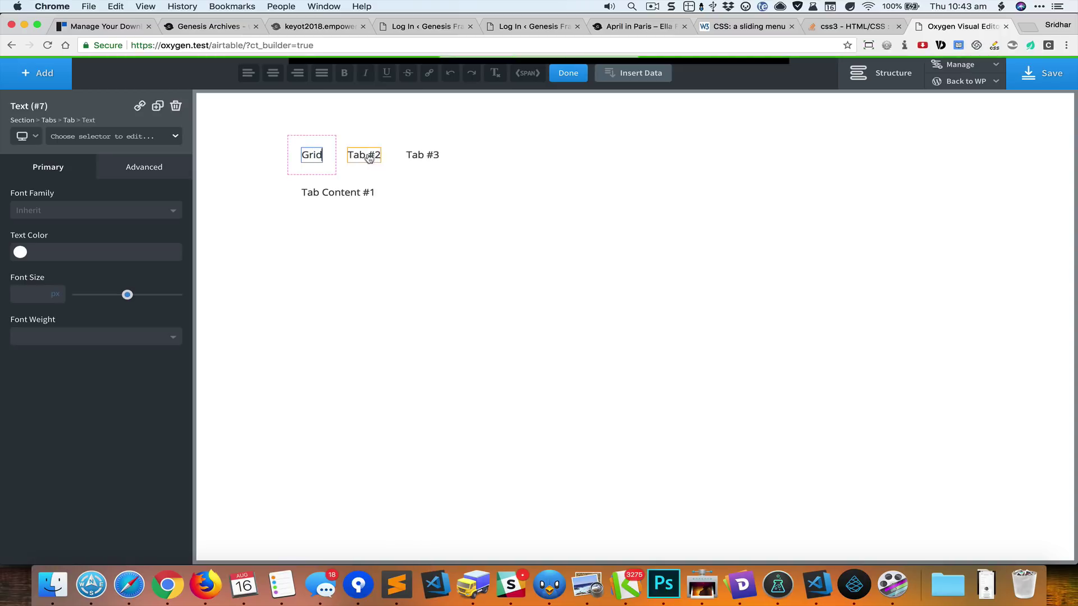
double_click(375, 157)
type("Kabna")
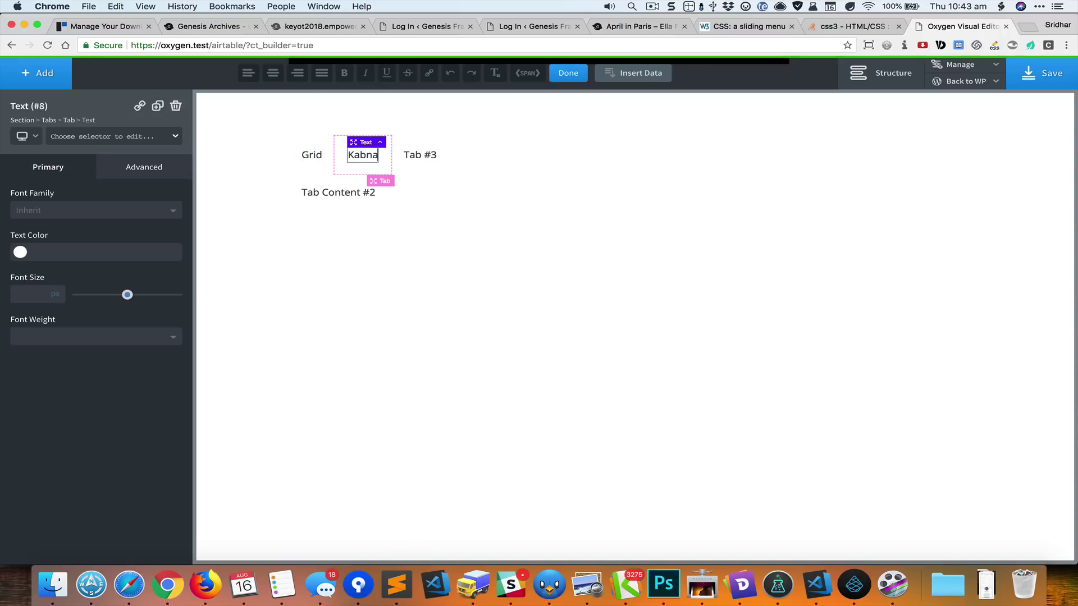
key("BackSpace")
key("BackSpace")
key("BackSpace")
type("nban")
double_click(425, 158)
type("Calendar")
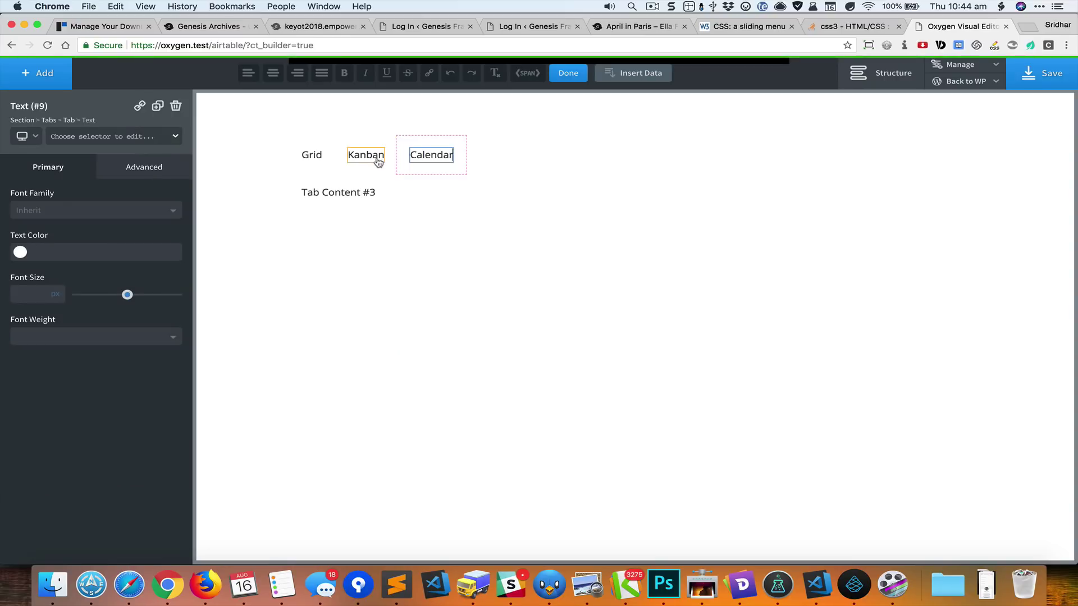
Step: Relabel the second tab Calendar and the third Kanban, then select the Kanban tab in Structure
double_click(366, 160)
type("Calendar")
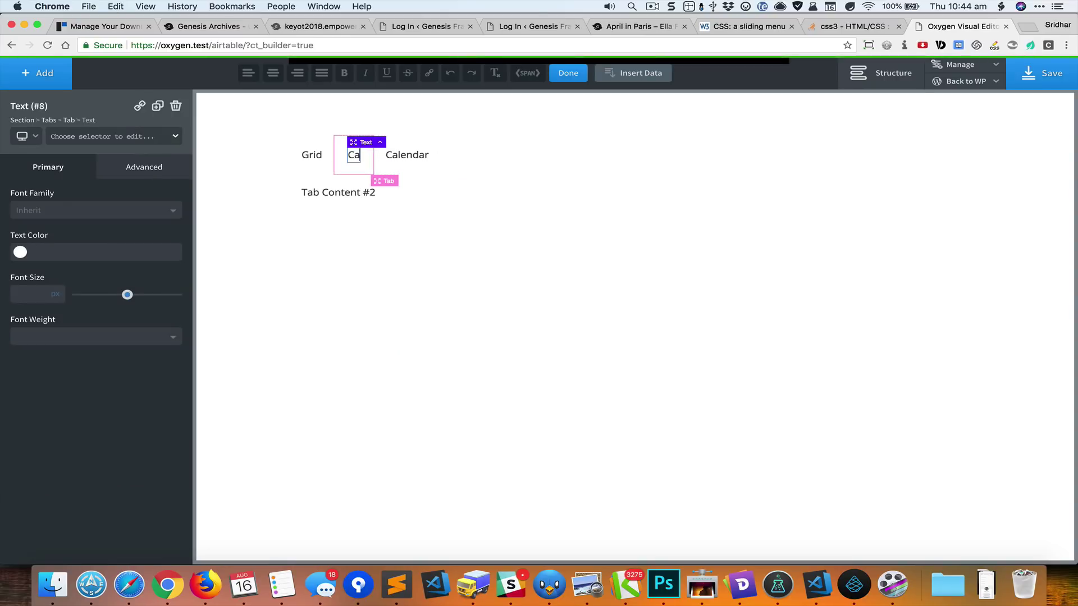
left_click(434, 157)
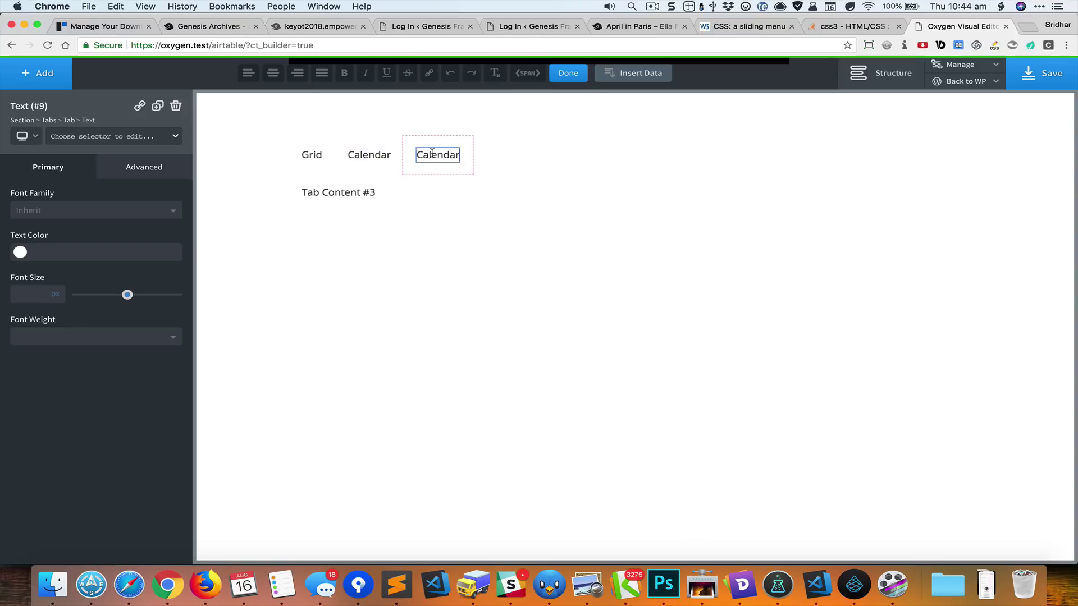
double_click(434, 158)
type("Kab")
key("BackSpace")
type("nban")
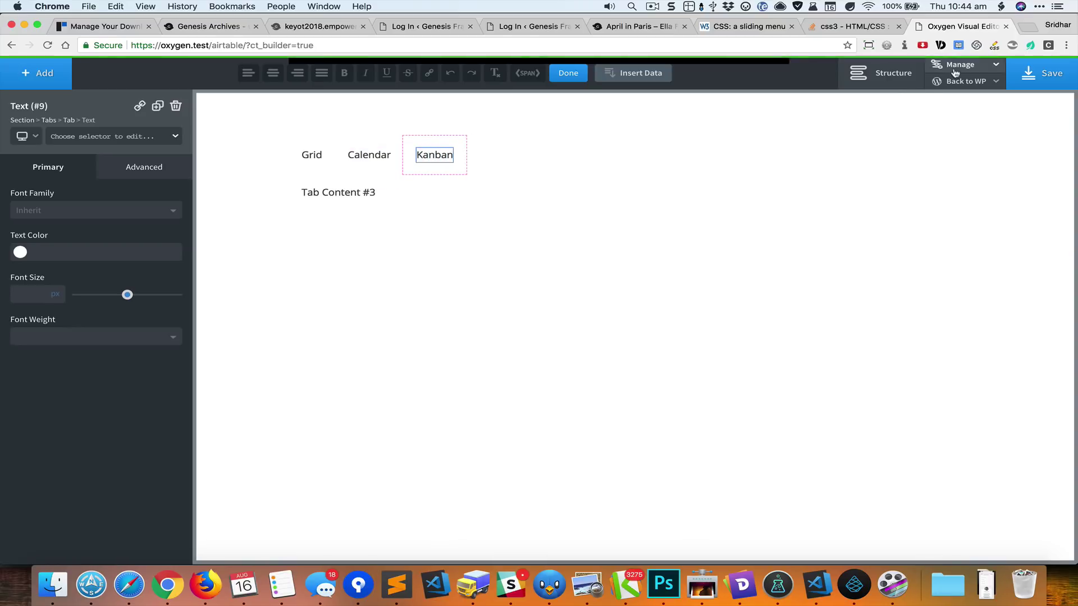
left_click(882, 73)
left_click(958, 242)
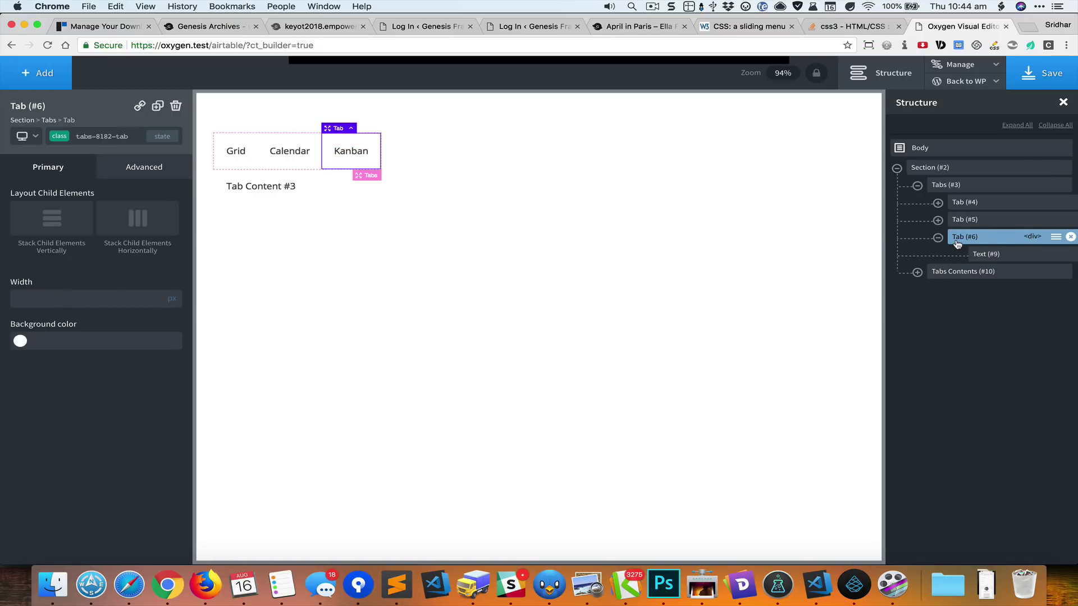
Step: Duplicate the Kanban tab into two new tabs labelled Gallery and Form
left_click(918, 272)
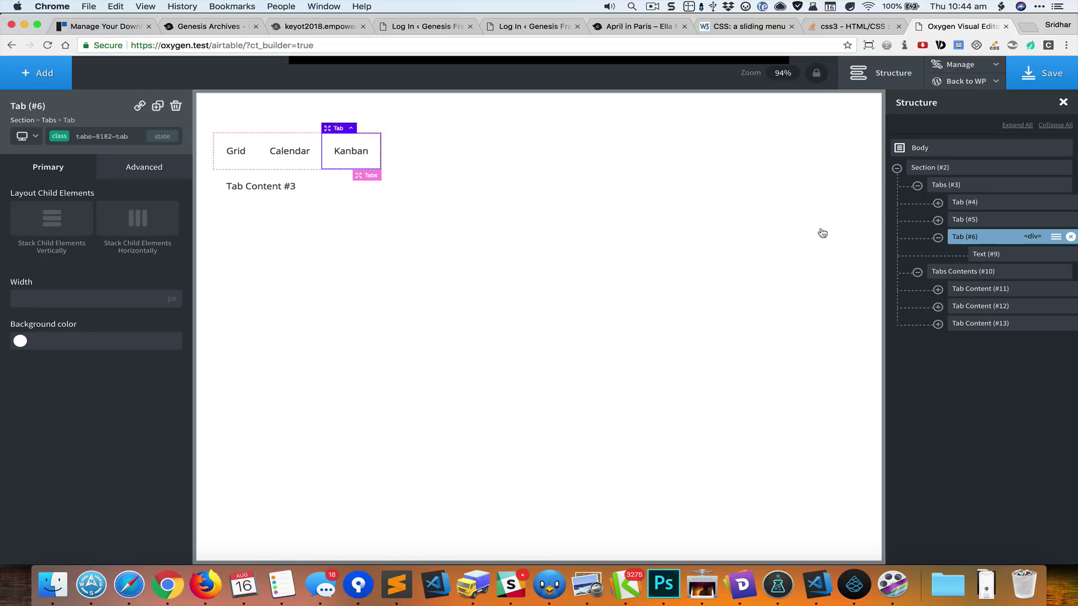
left_click(158, 107)
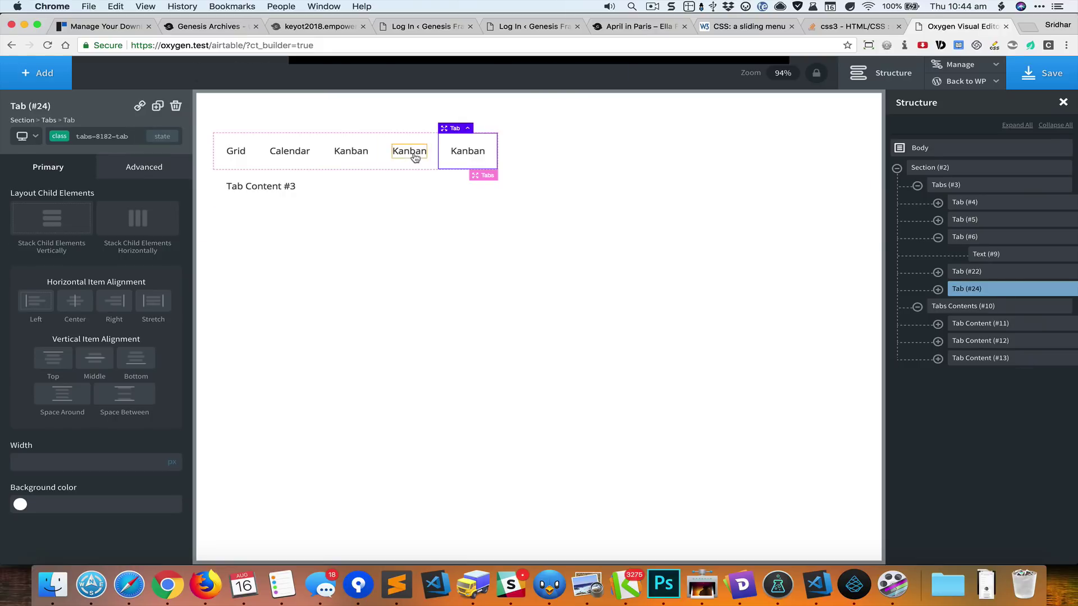
double_click(415, 152)
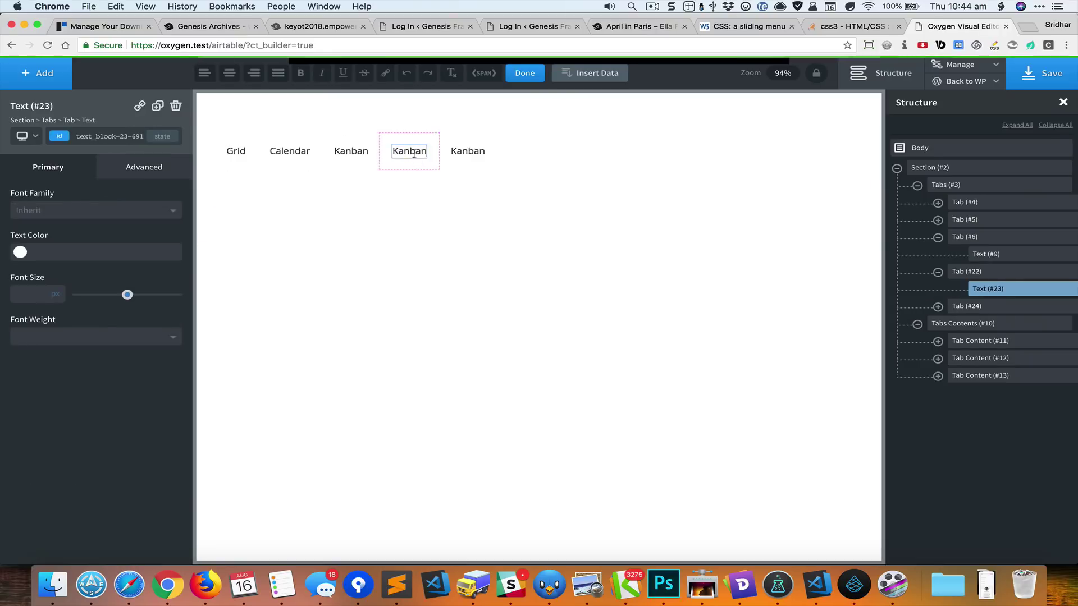
double_click(415, 152)
type("Gallery")
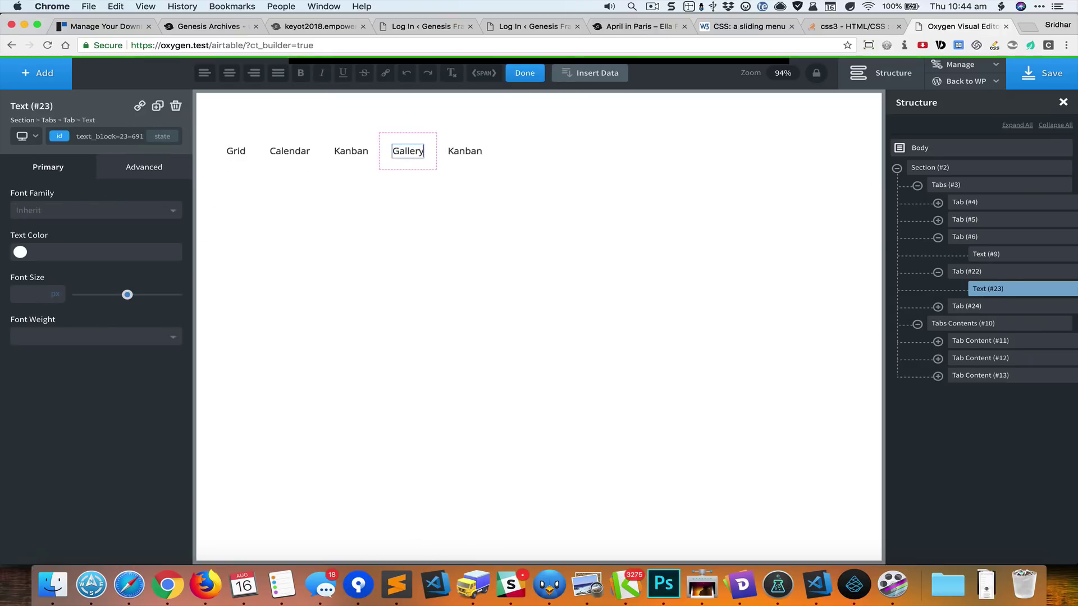
double_click(465, 150)
double_click(465, 150)
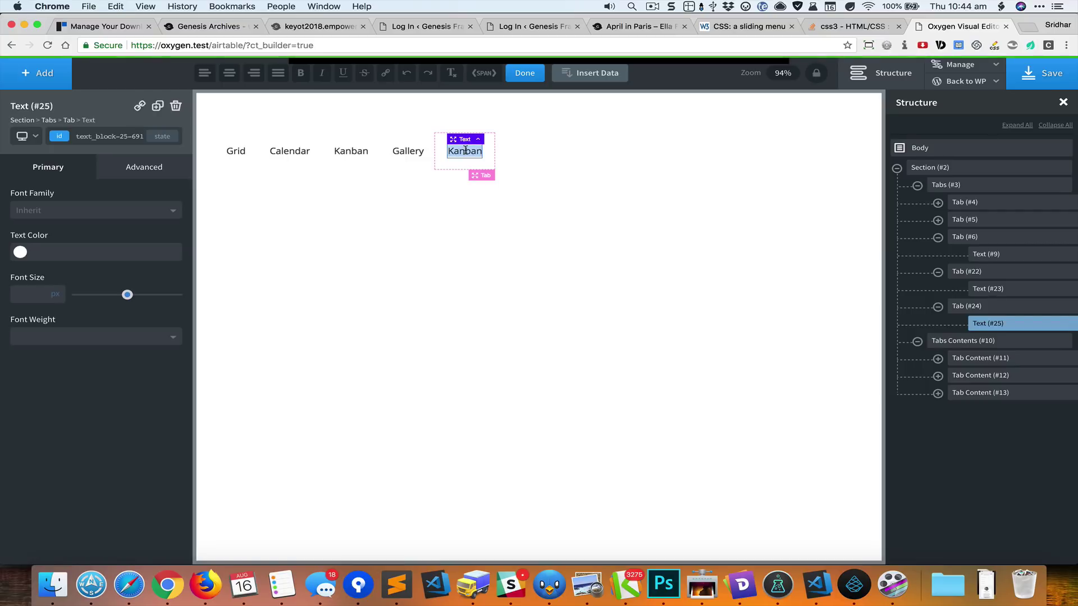
type("Form")
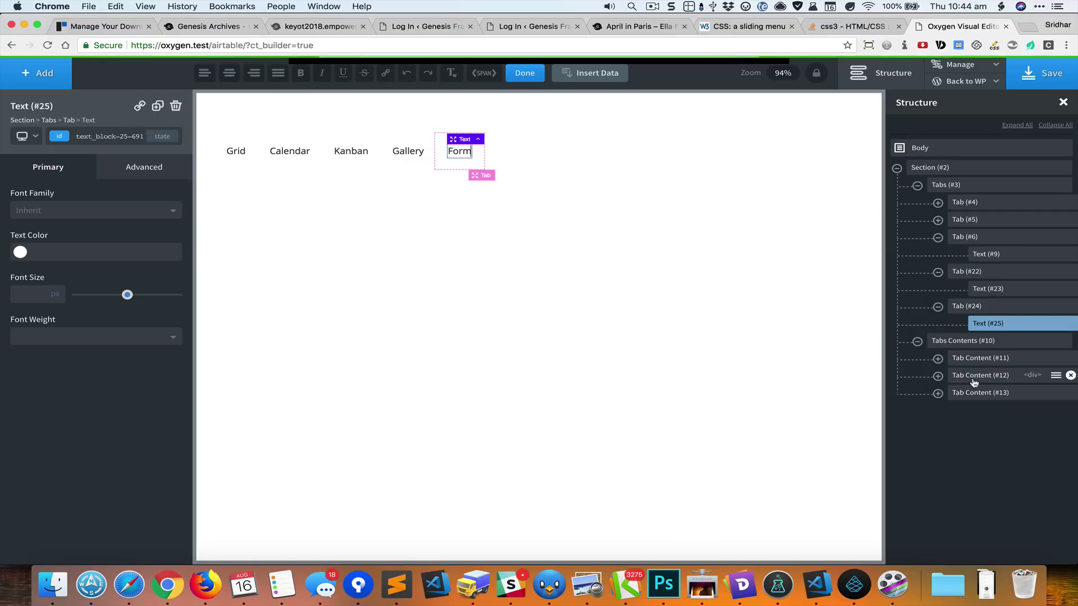
left_click(969, 392)
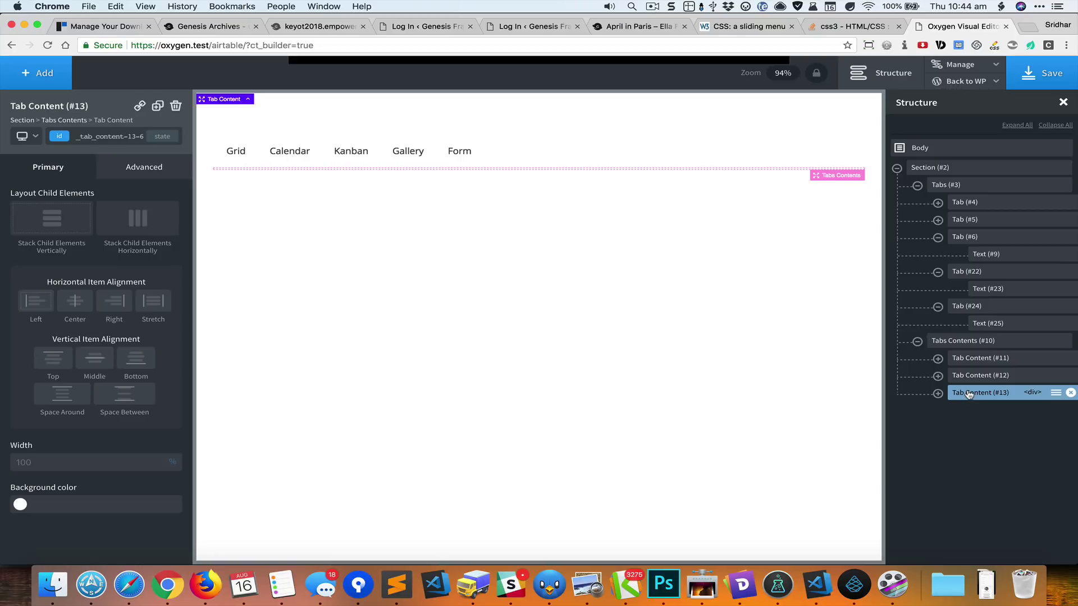
Step: Duplicate Tab Content #3 twice for five panels, then collapse the tree and select the Section
left_click(157, 106)
left_click(157, 106)
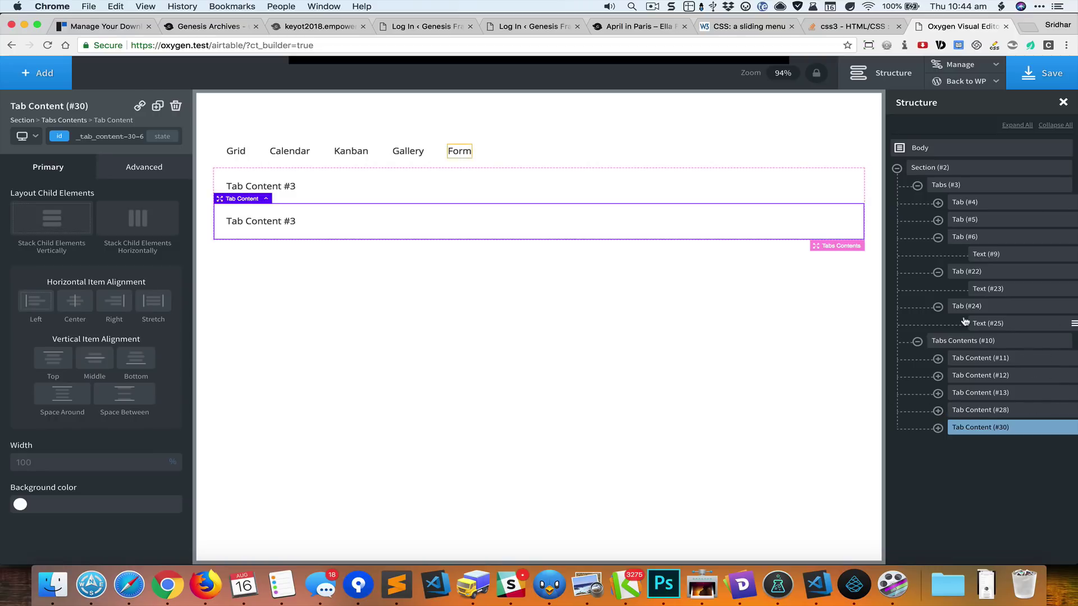
key("super+grave")
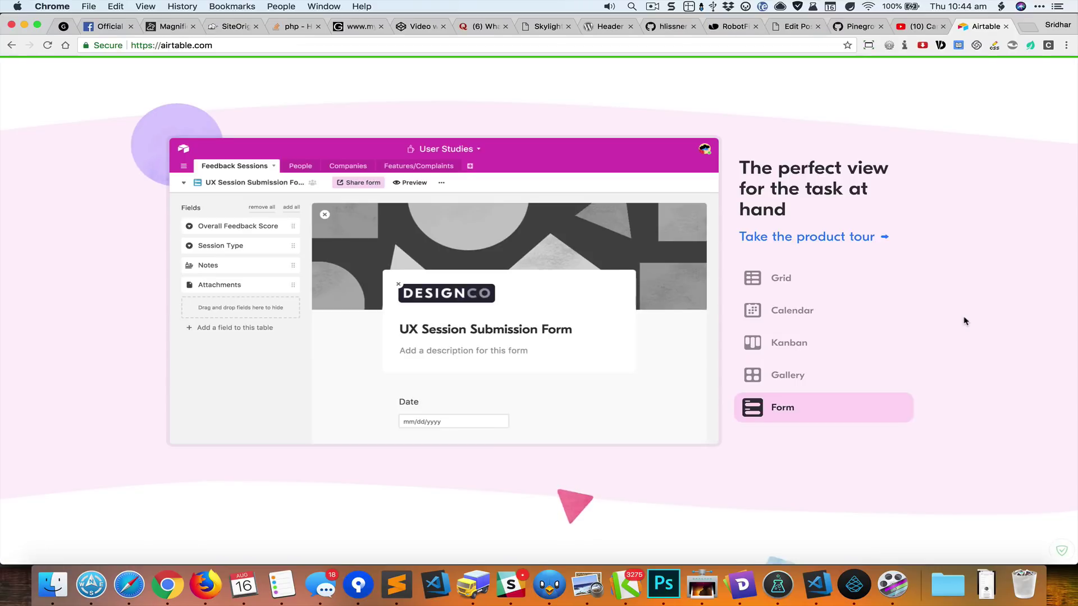
key("super+grave")
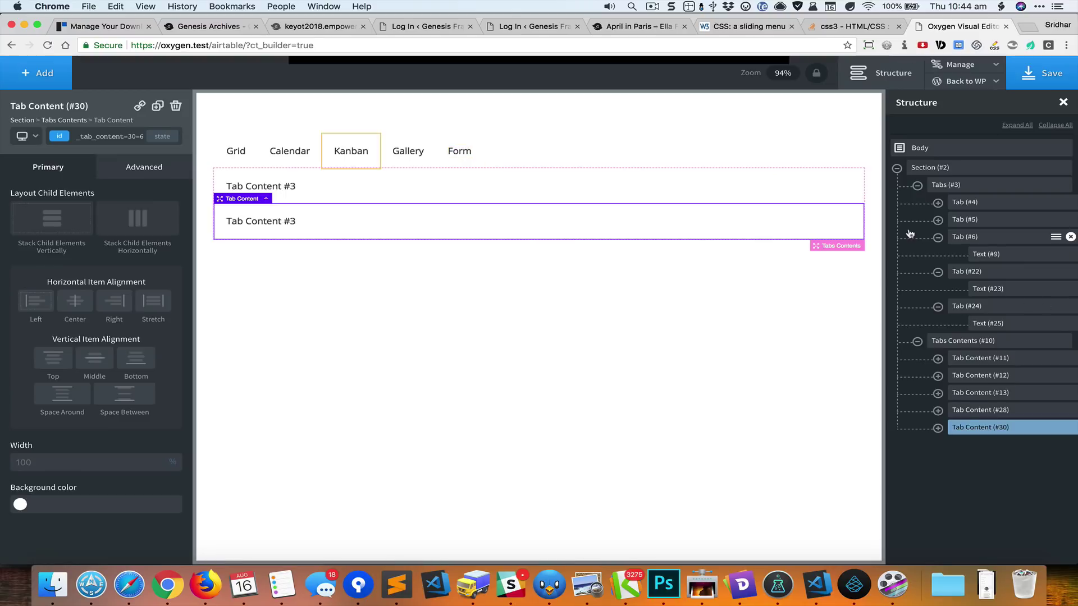
left_click(918, 185)
left_click(918, 203)
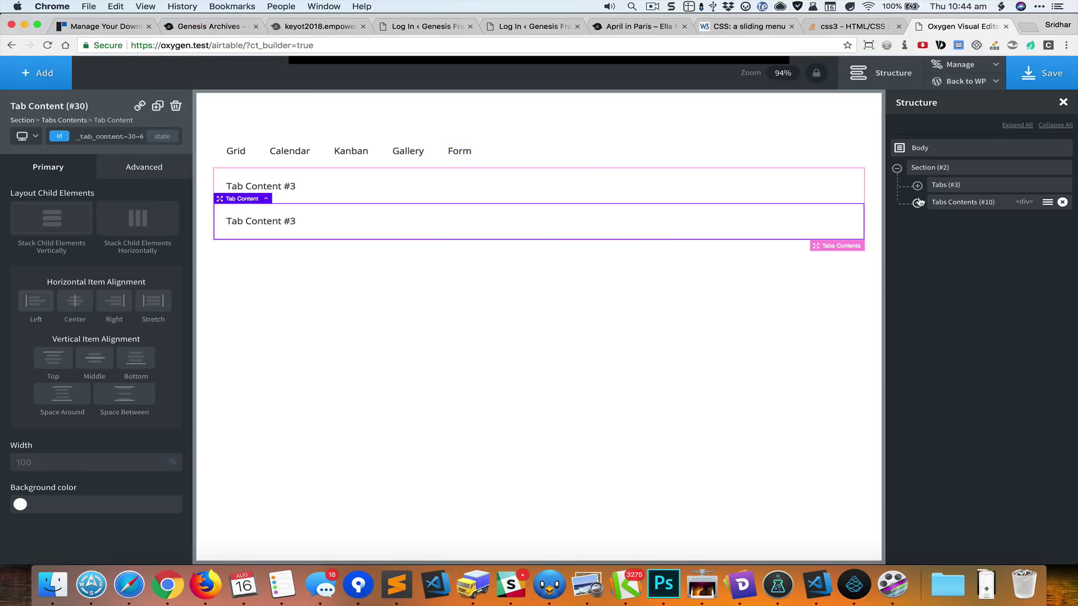
left_click(961, 174)
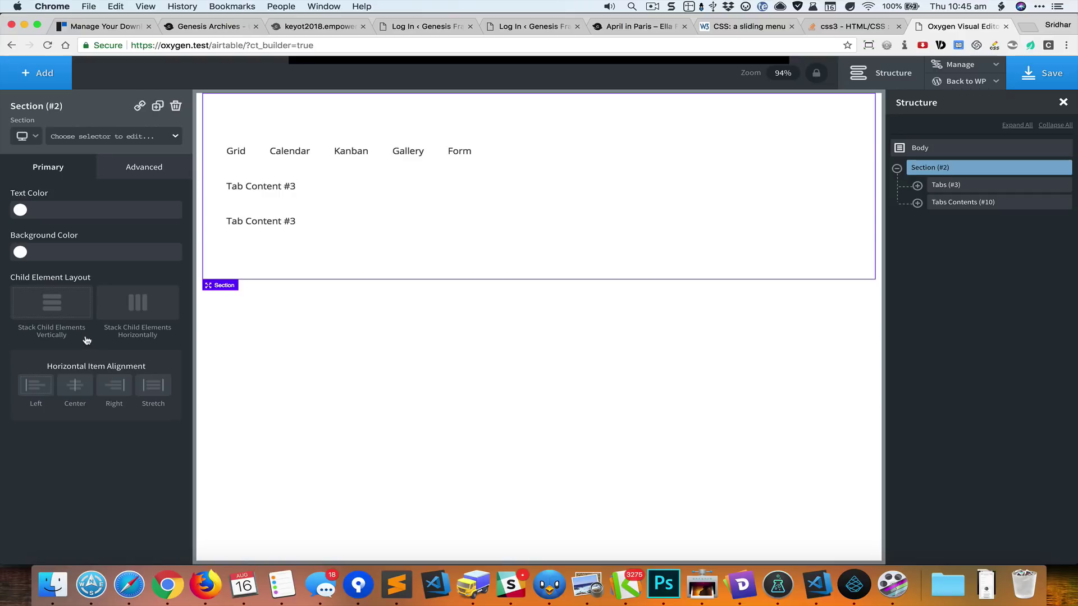
Step: Stack the Section's children horizontally so the tab row sits beside the tab content
left_click(159, 315)
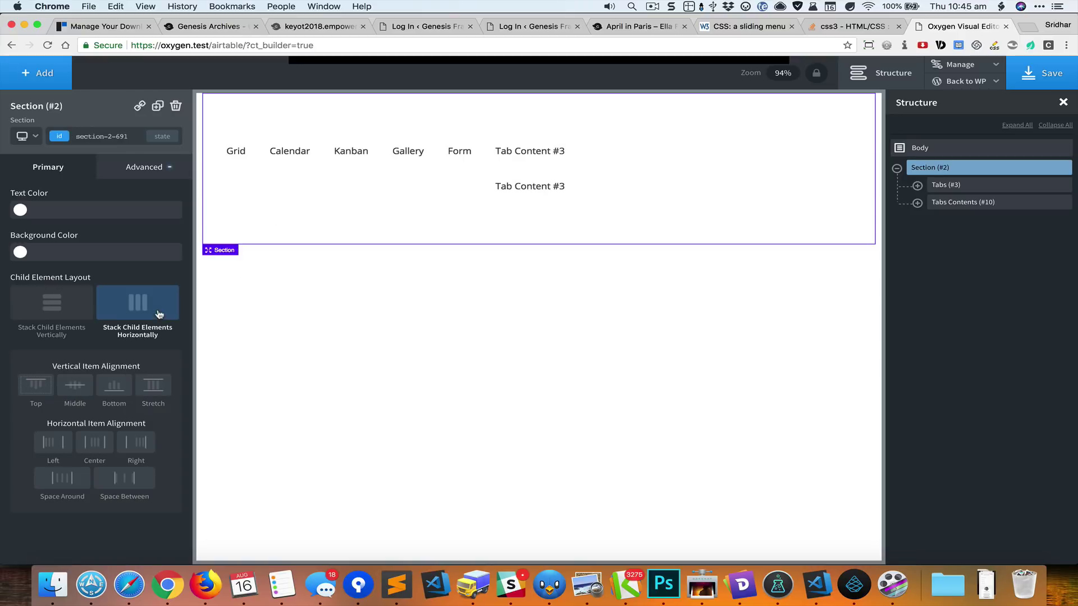
left_click(961, 187)
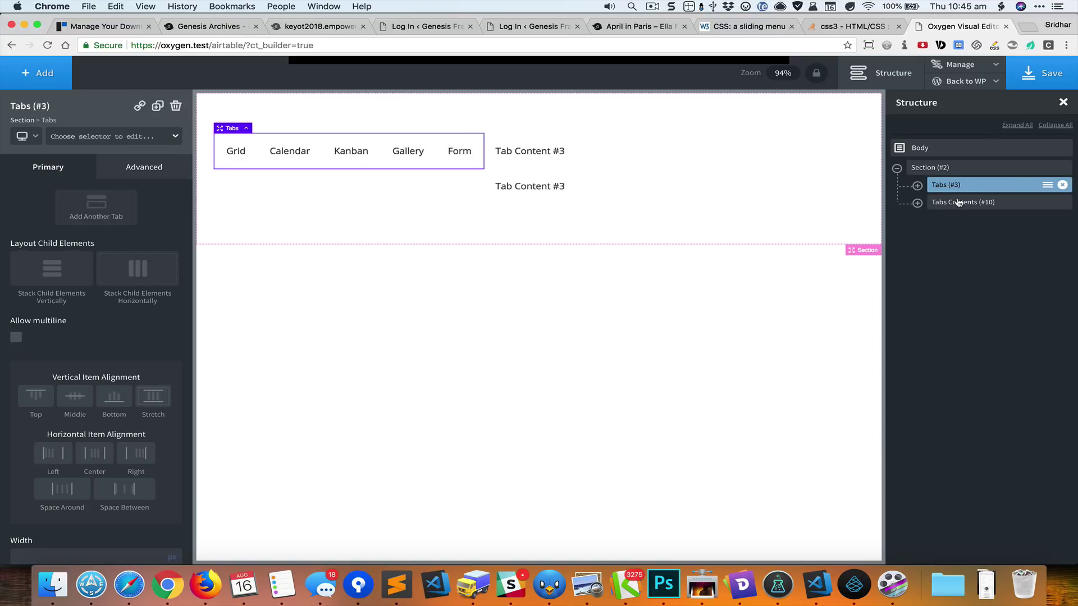
left_click(961, 204)
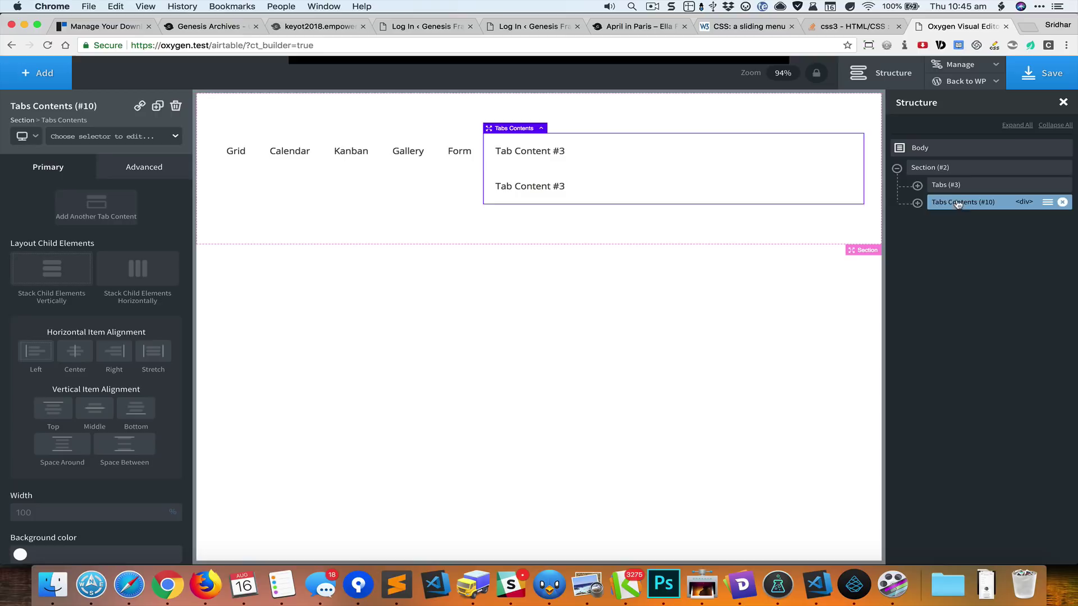
left_click(959, 187)
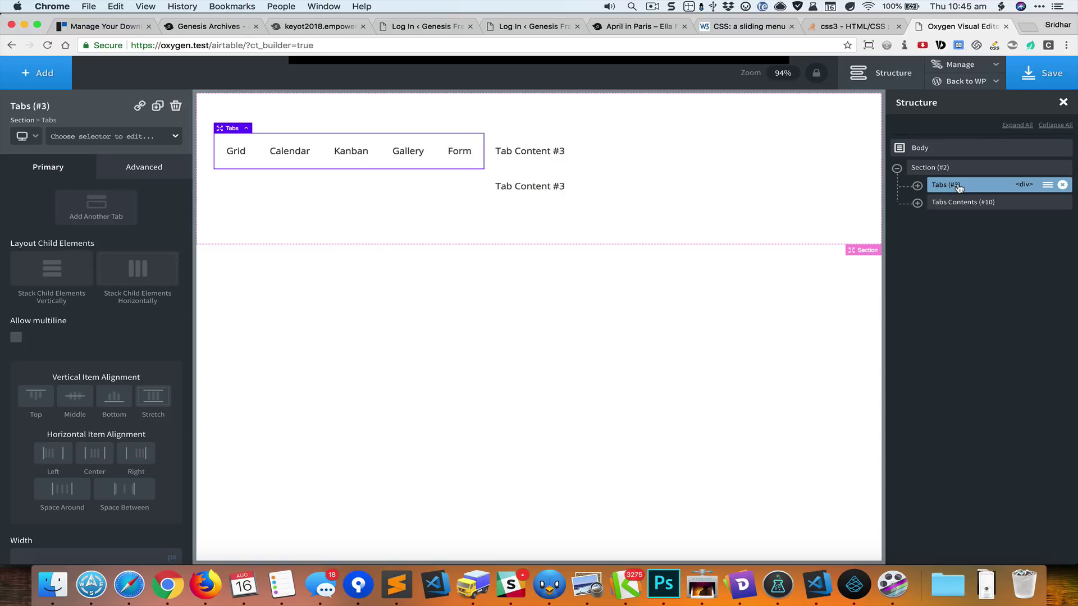
Step: Give the Tabs element a flex order of 2, moving the tab row right of the content
left_click(183, 171)
left_click(129, 265)
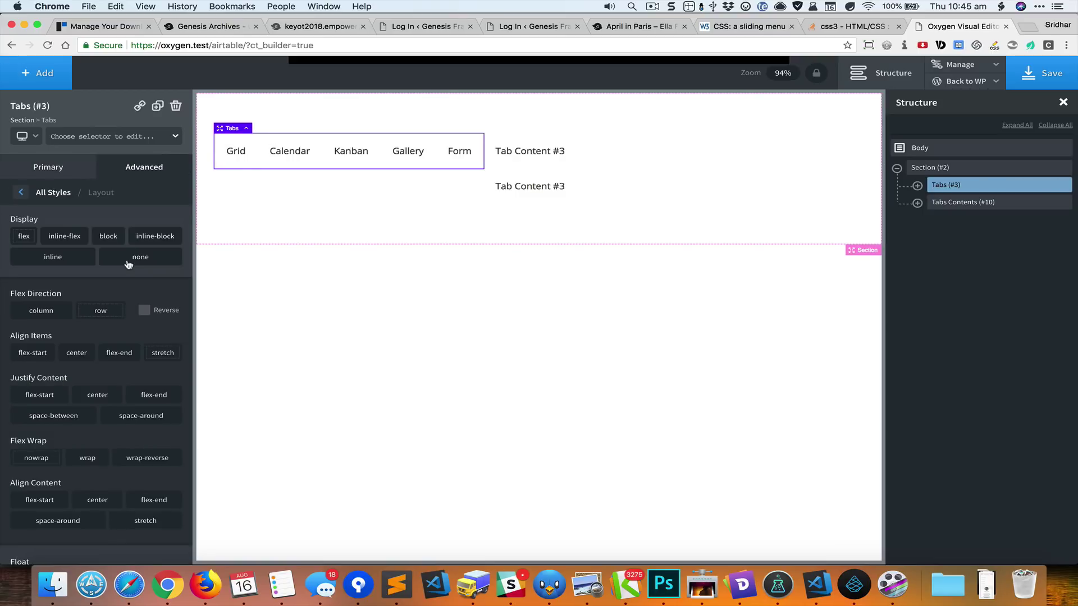
scroll(96, 376, "down", 10)
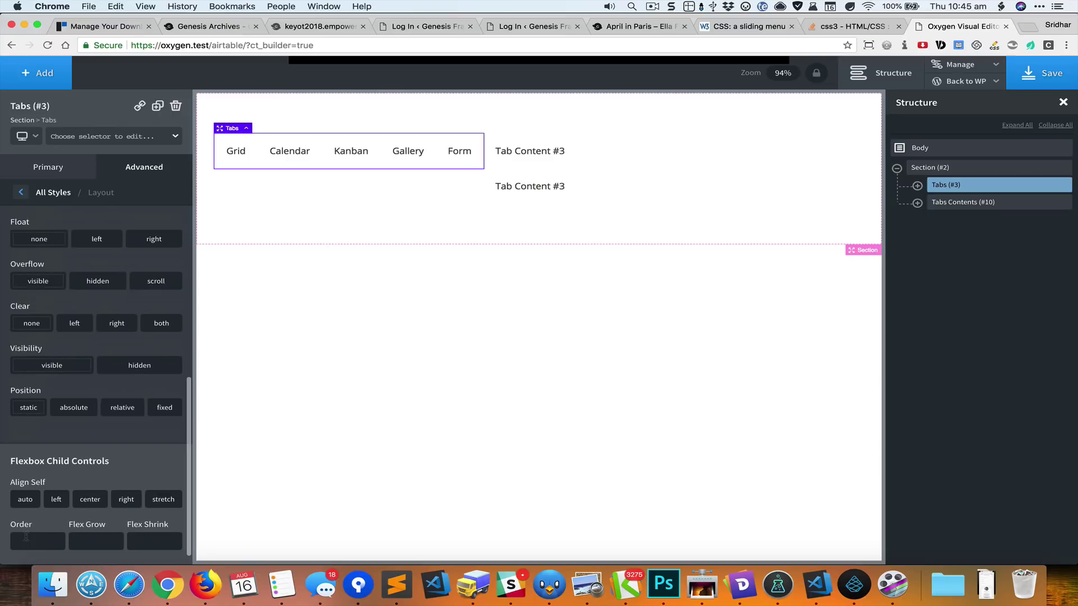
left_click(26, 536)
type("2")
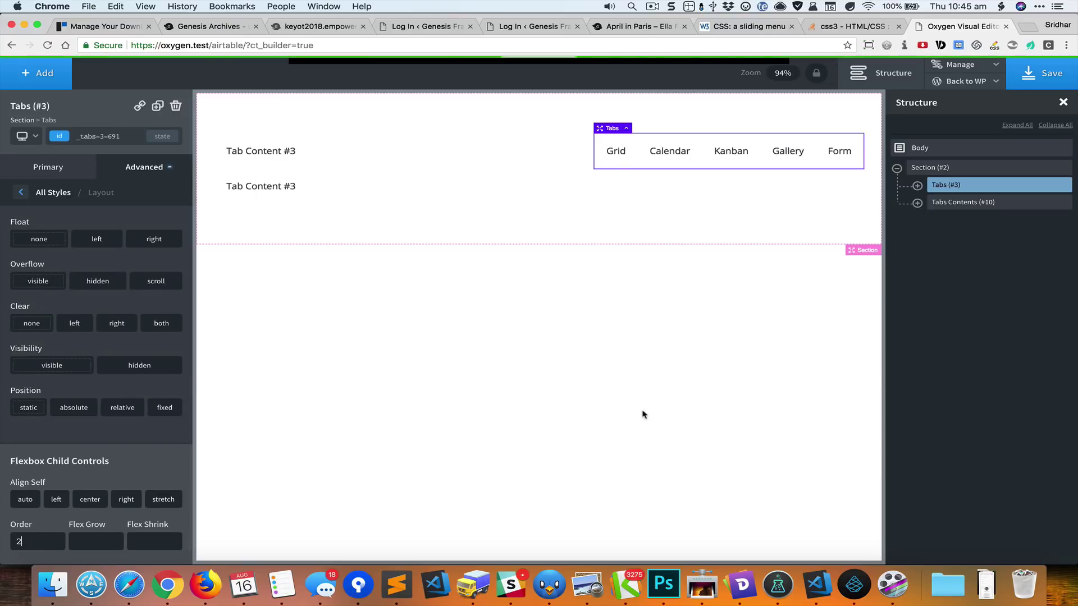
Step: Stack the Tabs element's labels vertically, then select the Section
mouse_move(949, 188)
left_click(46, 169)
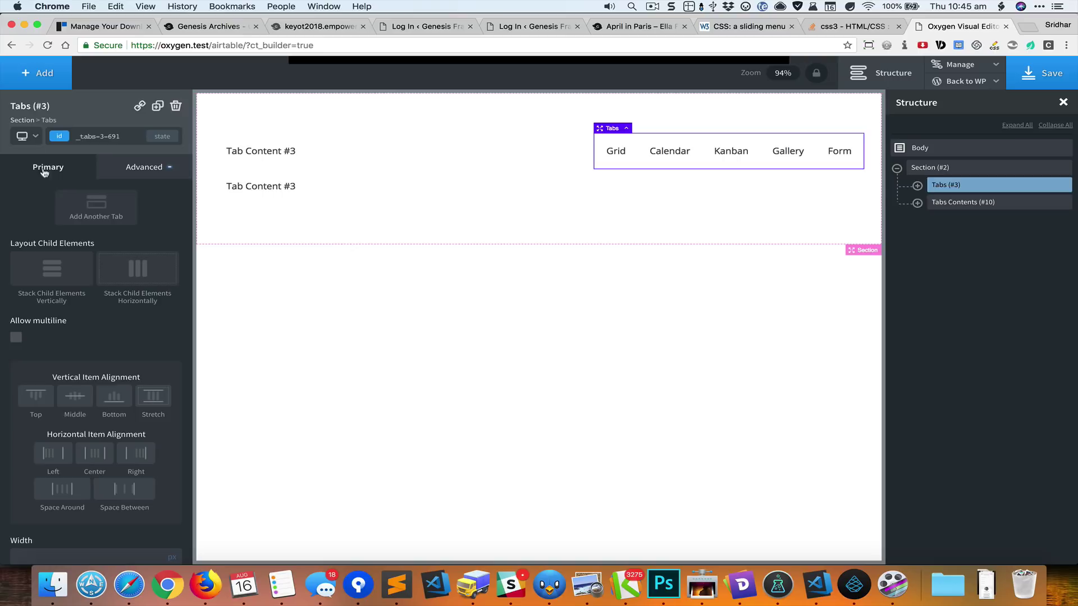
left_click(74, 282)
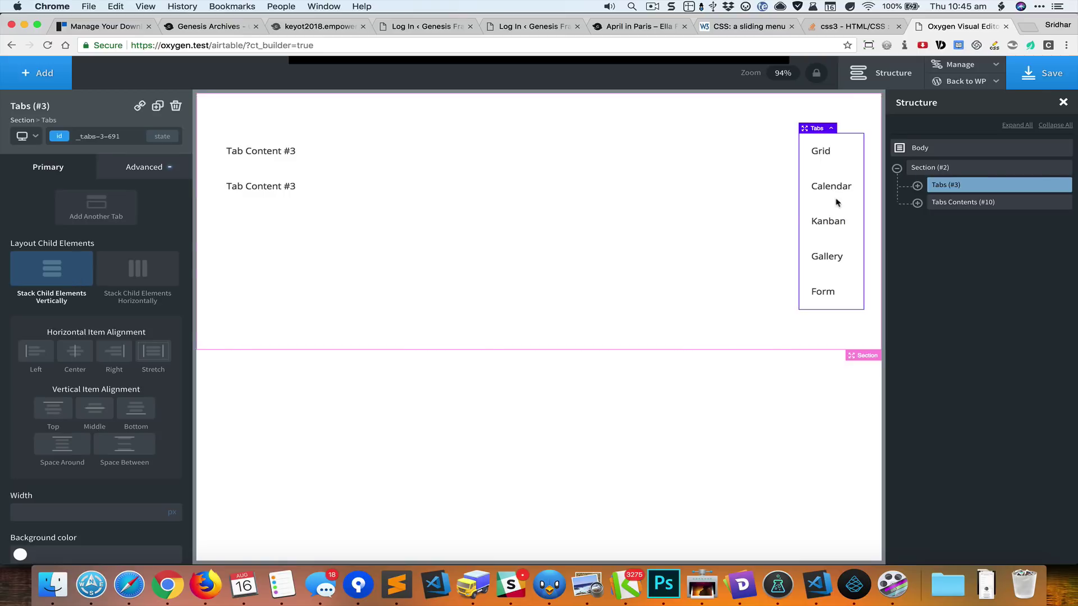
left_click(942, 170)
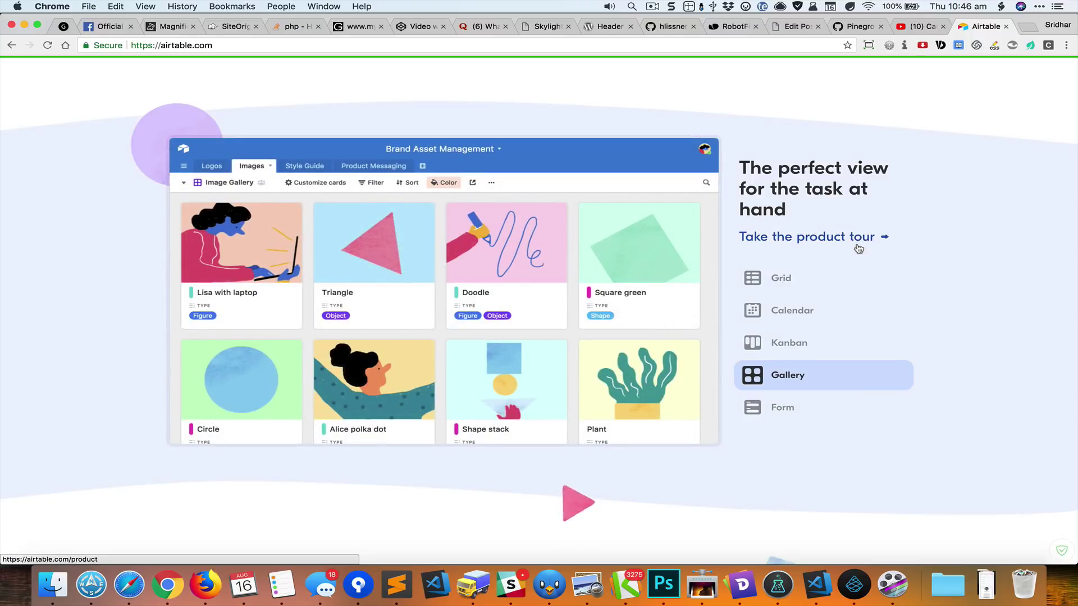
Step: Compare the Airtable view switcher against the build, ending back in the Oxygen editor
key("super+grave")
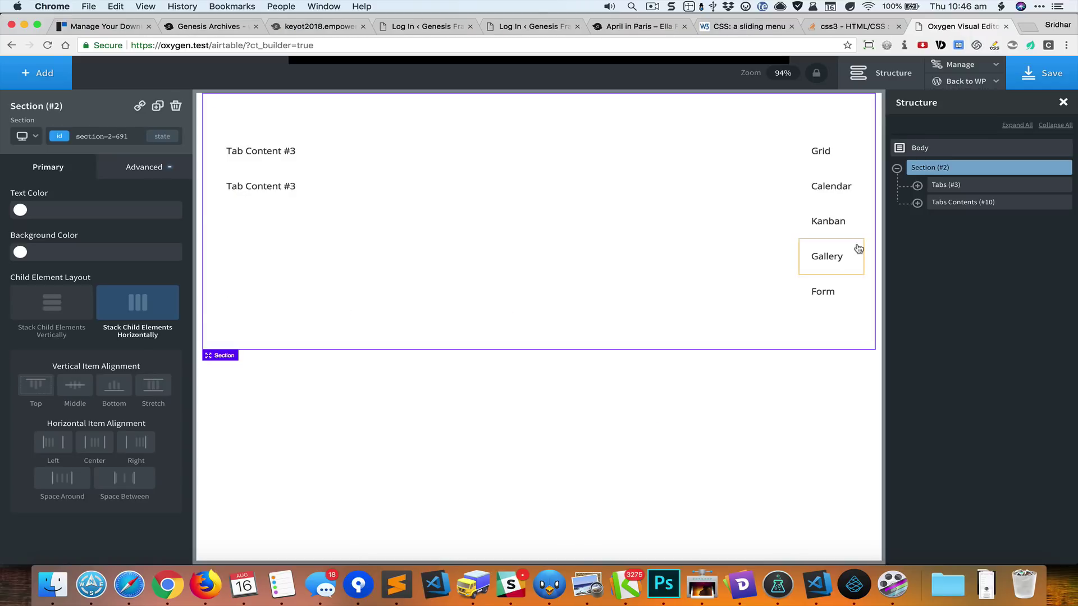
key("super+grave")
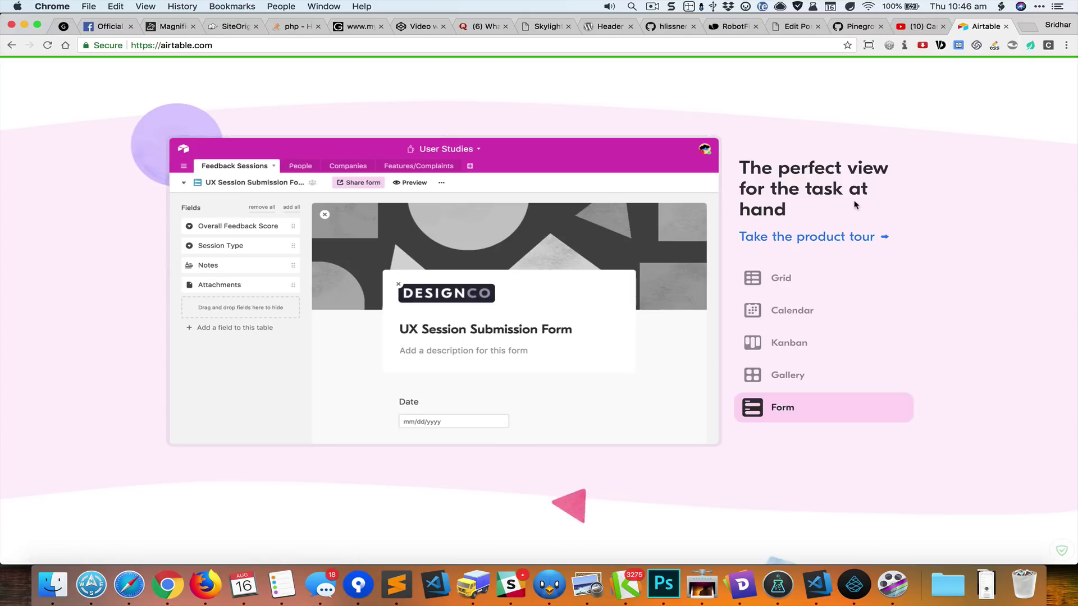
key("super+grave")
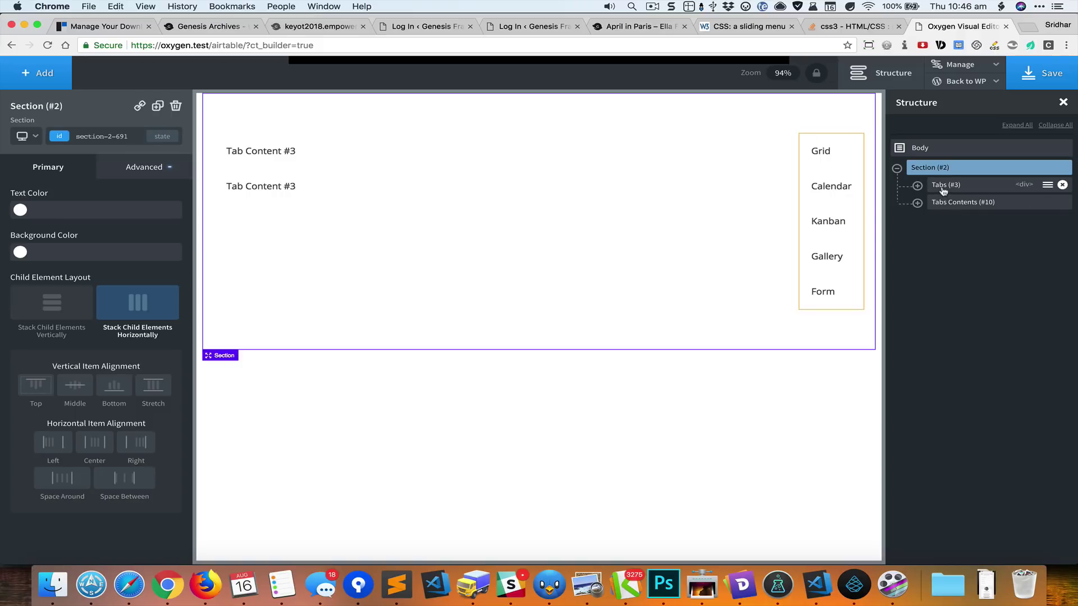
Step: Add a new Div with the quick-add launcher and make it the Section's first child
key("ctrl+space")
type("div")
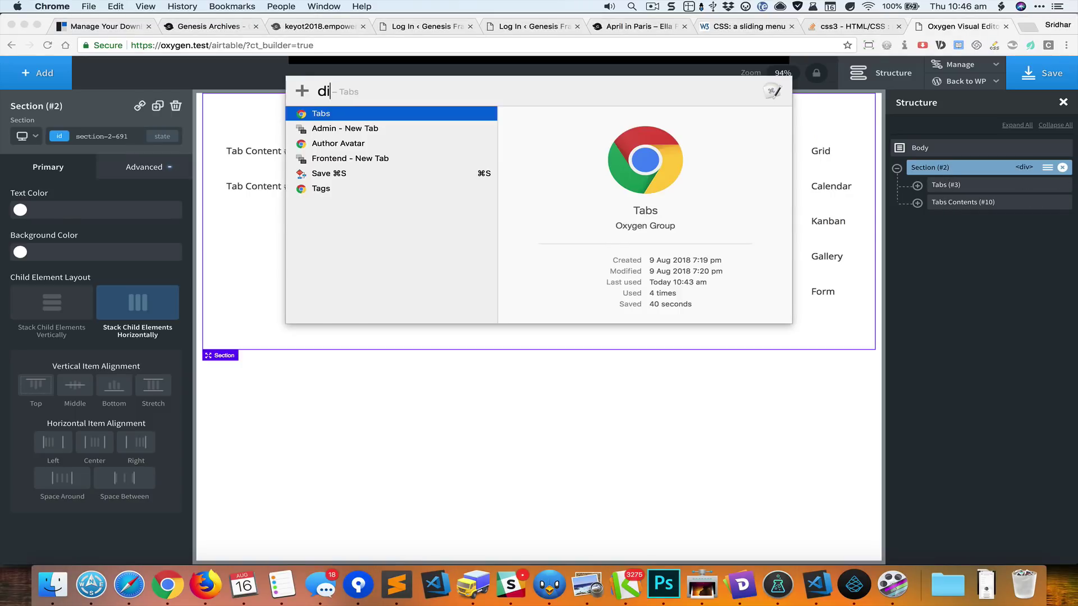
key("Return")
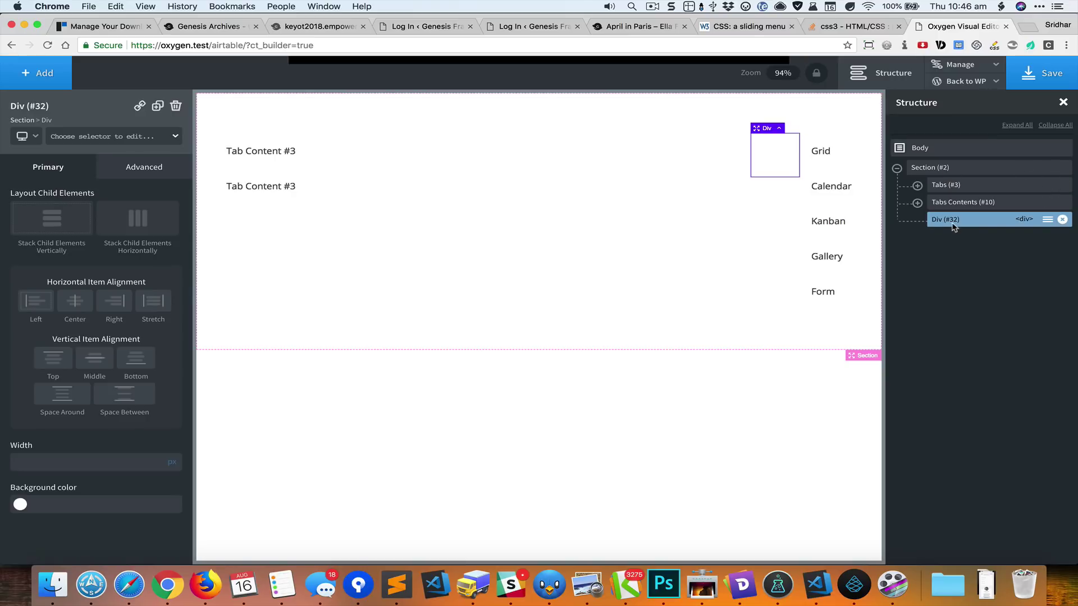
left_click_drag(949, 220, 952, 187)
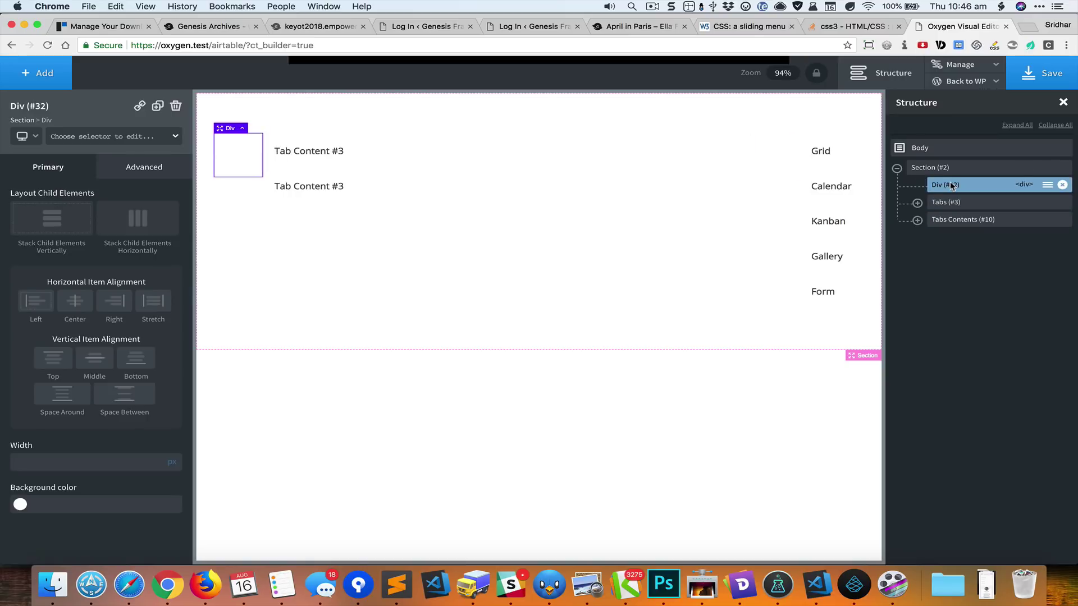
Step: Add a Heading and a Text Link to the Div, then move the Tabs inside it below the link
key("ctrl+space")
type("heading")
key("Return")
key("ctrl+space")
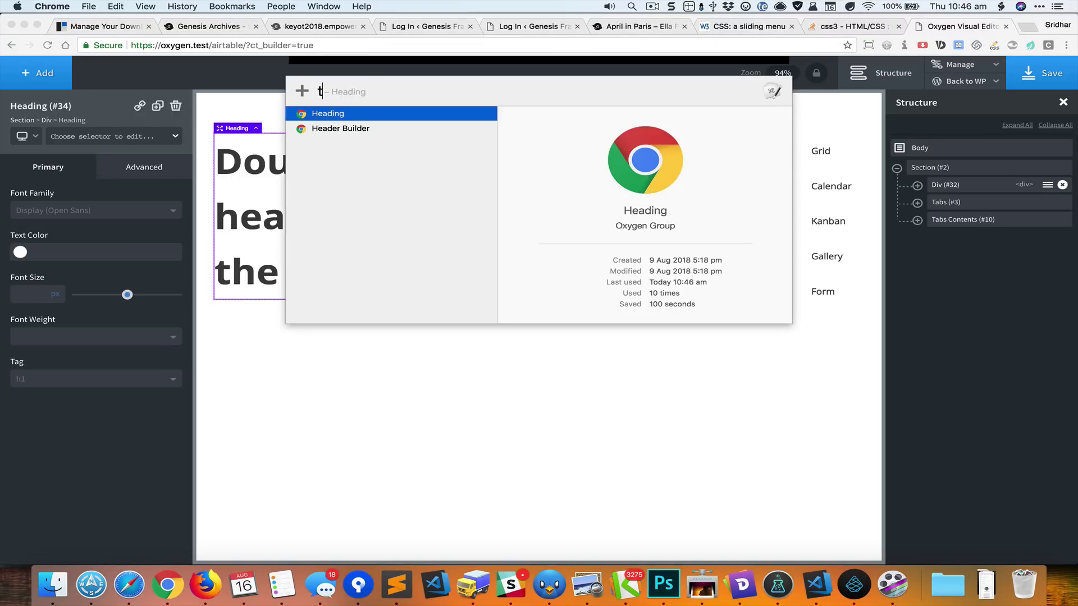
type("text")
key("Return")
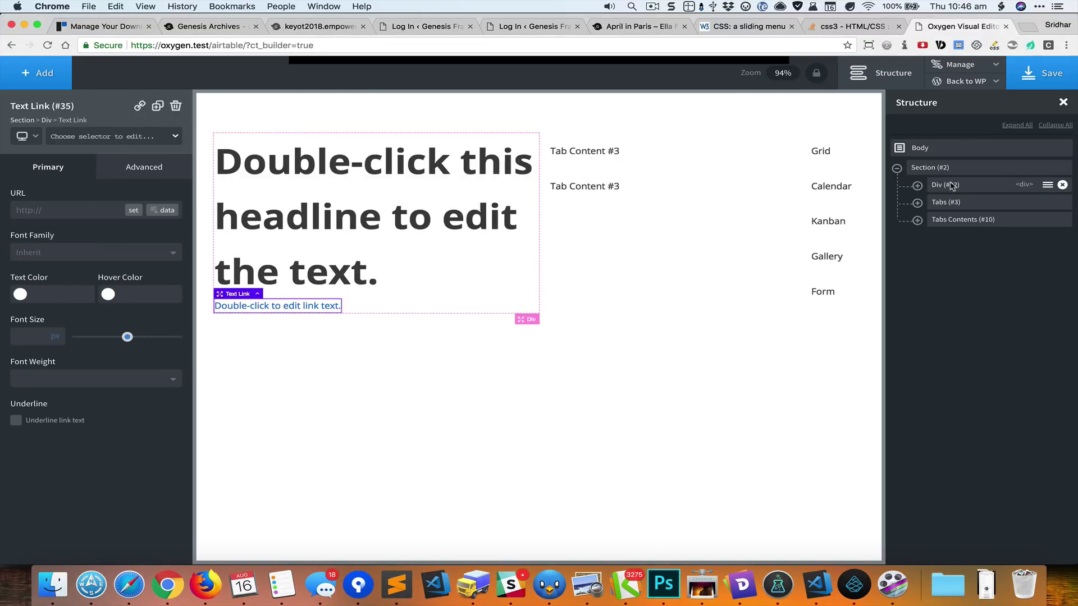
left_click(917, 186)
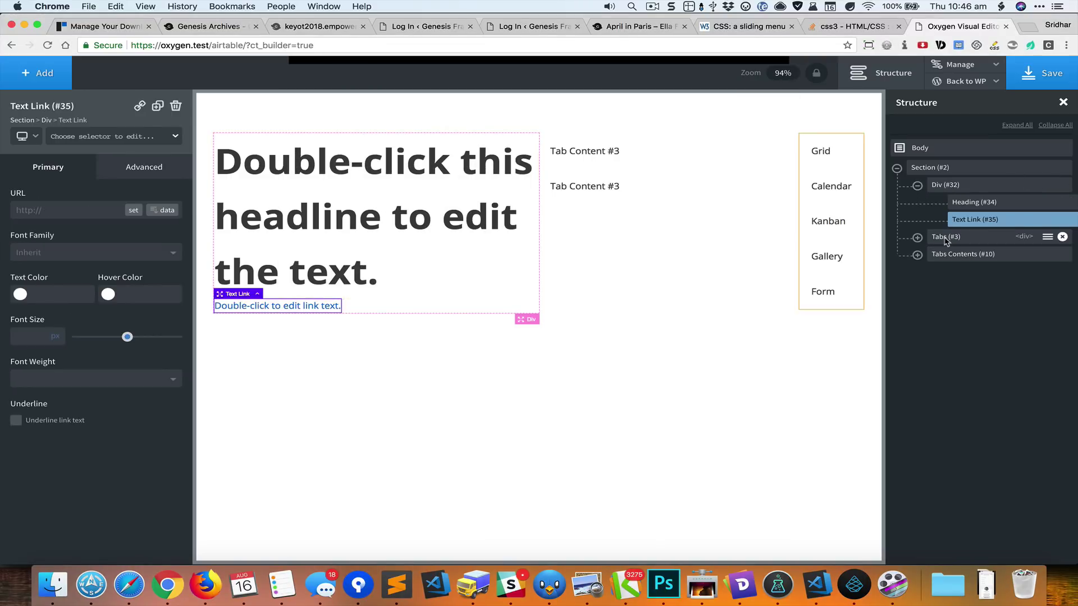
left_click_drag(947, 237, 969, 232)
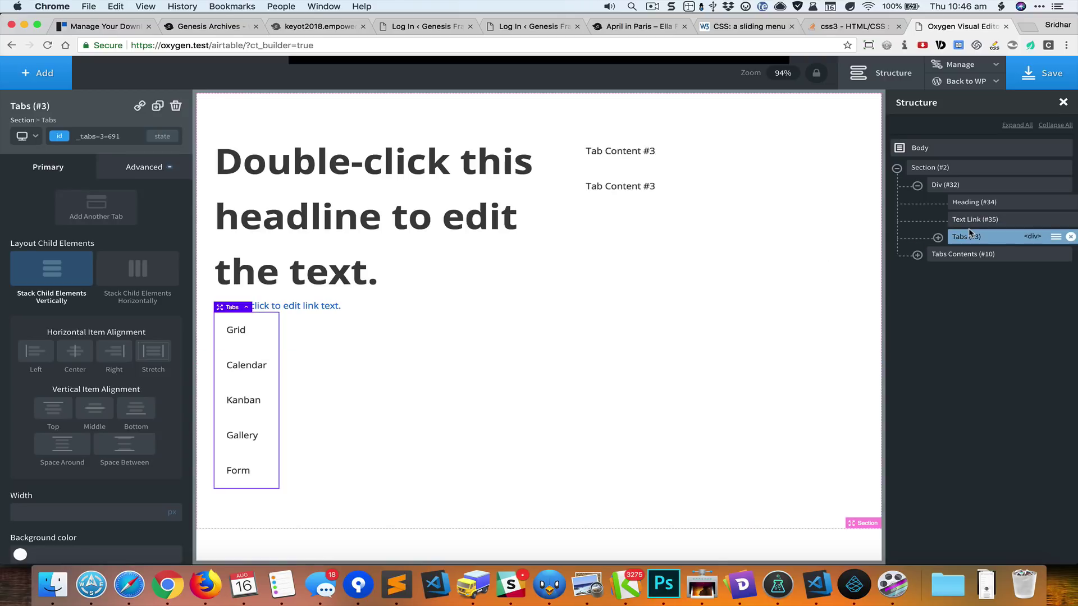
Step: Inspect the Tabs element's Advanced > Layout settings
left_click(947, 187)
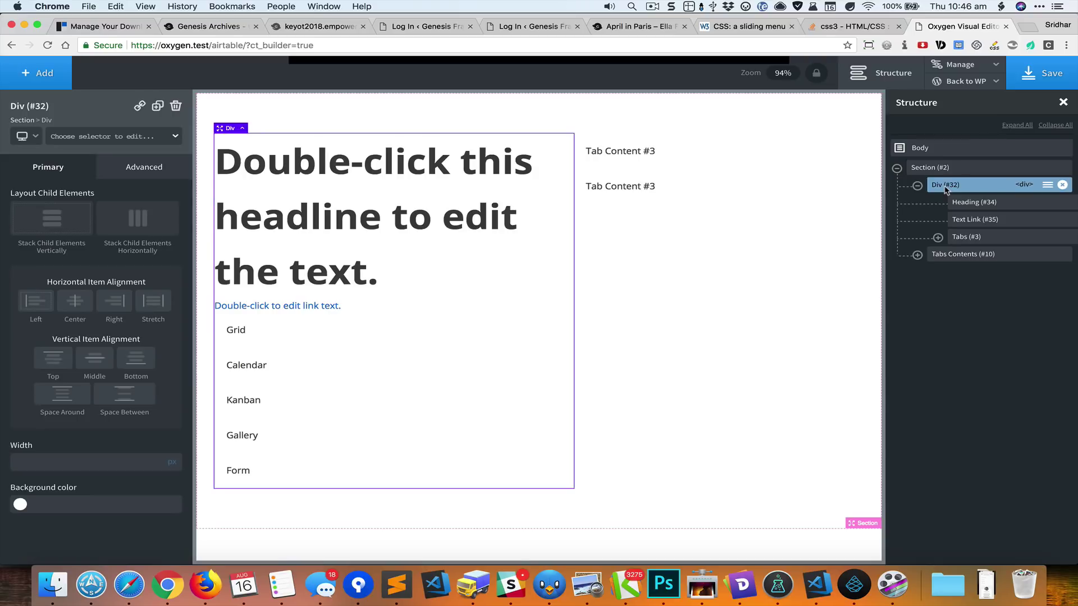
left_click(967, 240)
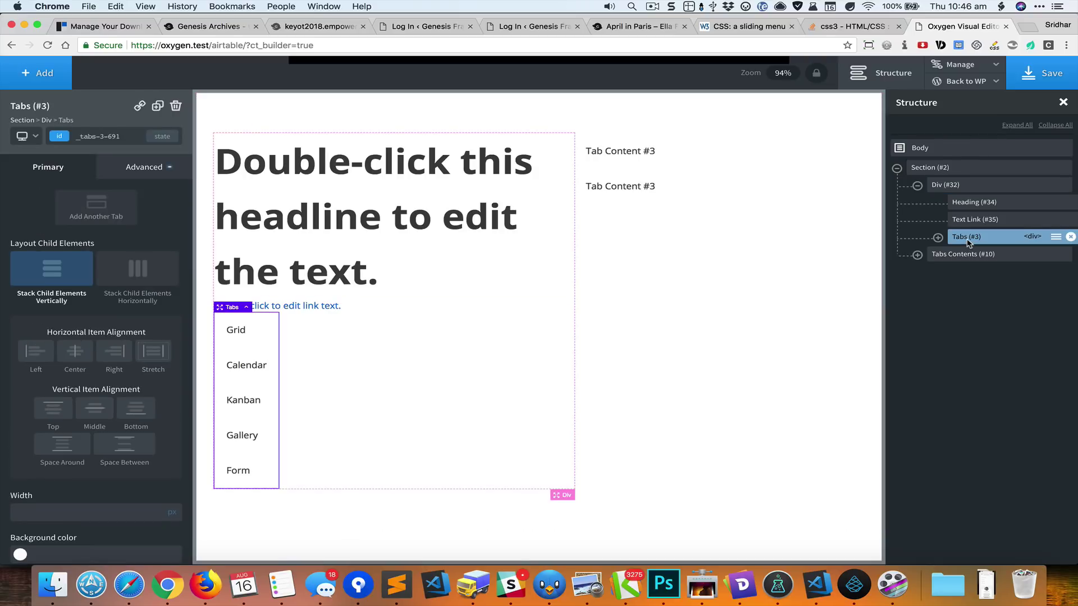
left_click(148, 177)
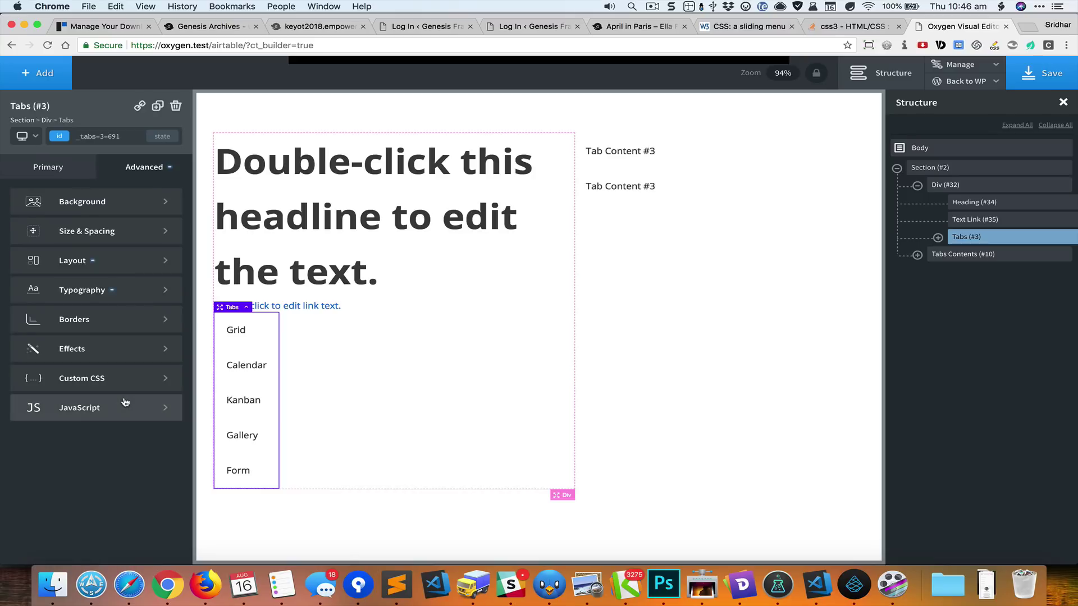
left_click(133, 260)
scroll(108, 459, "down", 6)
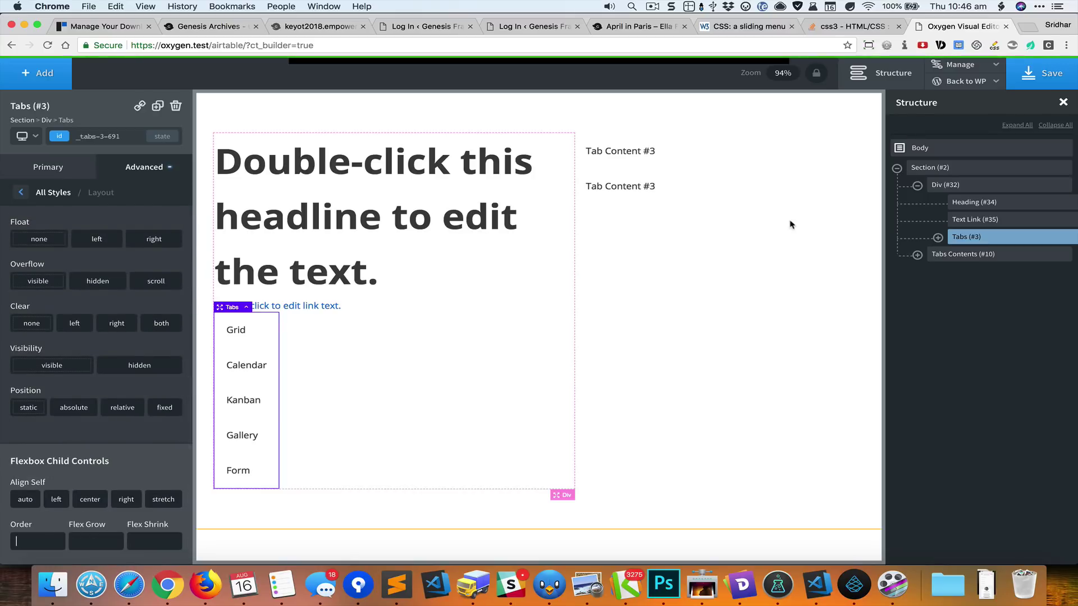
Step: Set the Div's Flexbox Order to 2, then select the heading text on the Airtable page
left_click(945, 186)
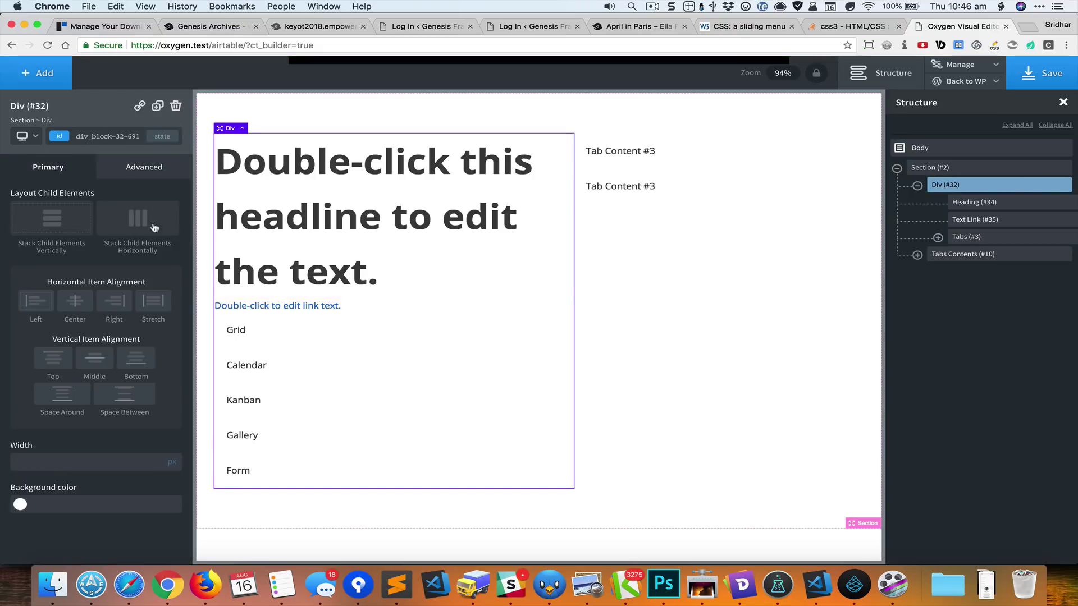
left_click(163, 168)
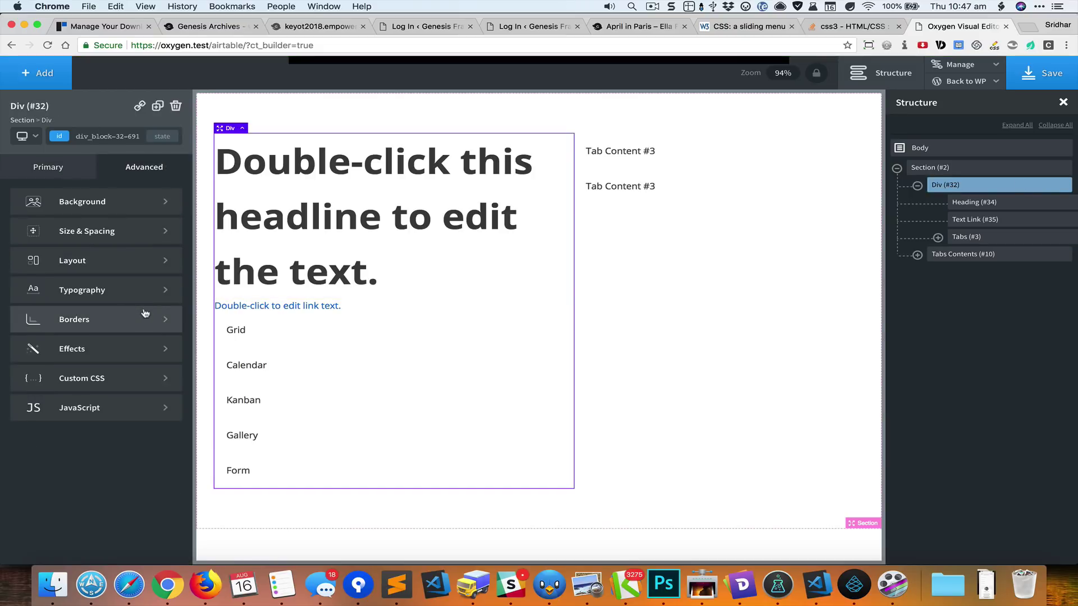
left_click(145, 261)
scroll(121, 364, "down", 5)
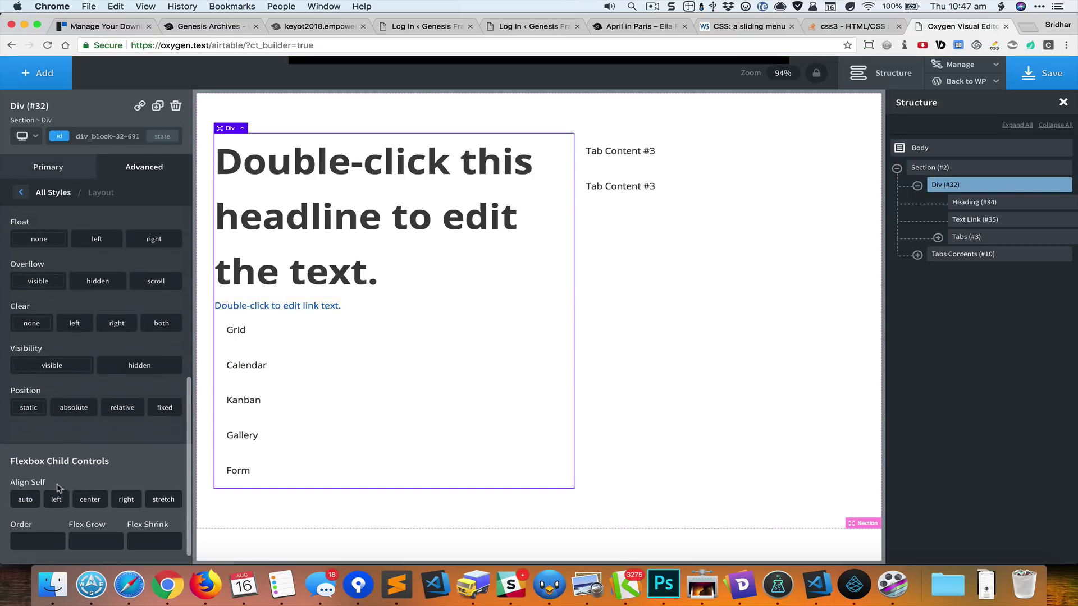
left_click(41, 540)
type("2")
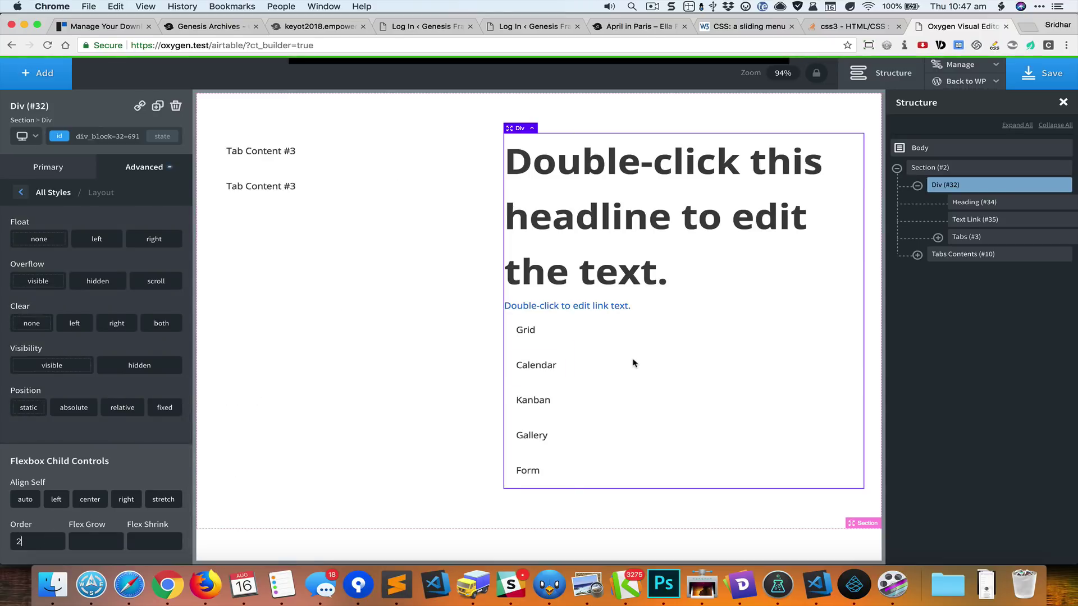
key("super+grave")
left_click_drag(739, 168, 786, 218)
key("super+c")
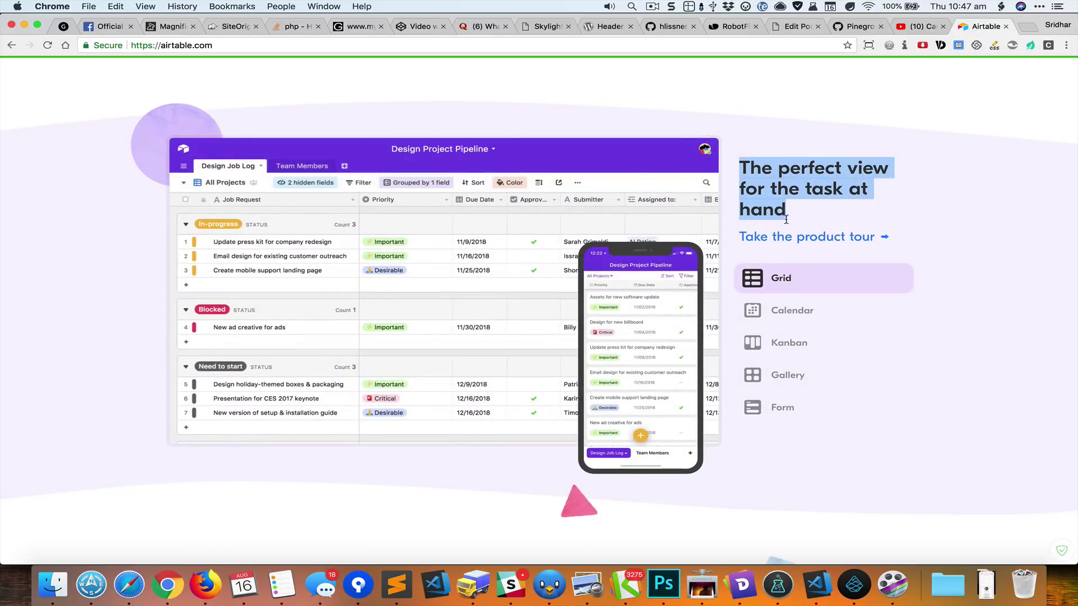
Step: Replace the placeholder heading with 'The perfect view for the task at hand' at 32px and a different heading tag
key("super+grave")
triple_click(753, 163)
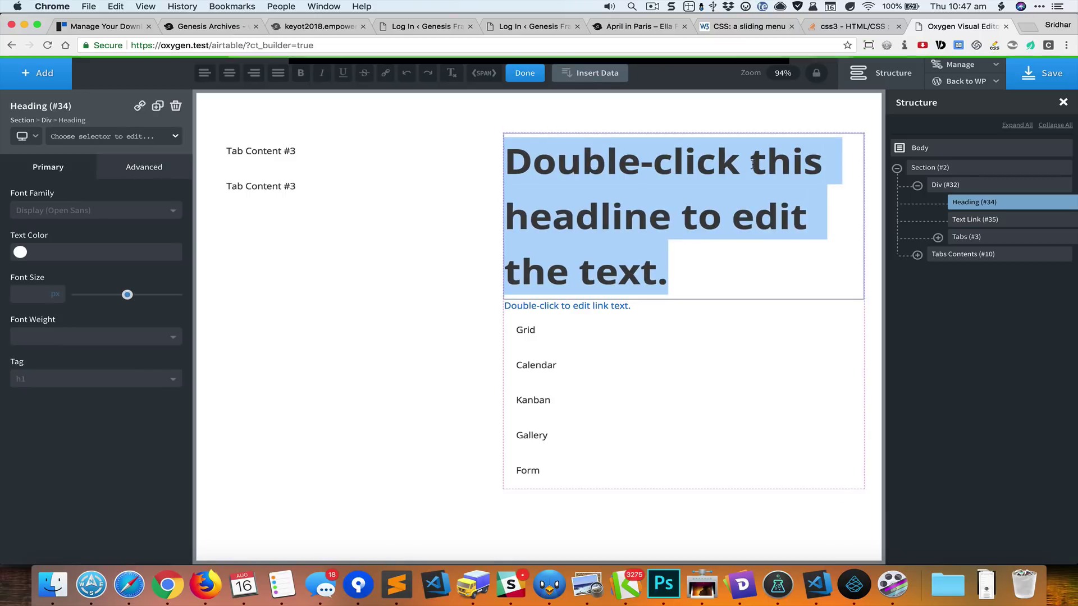
key("super+v")
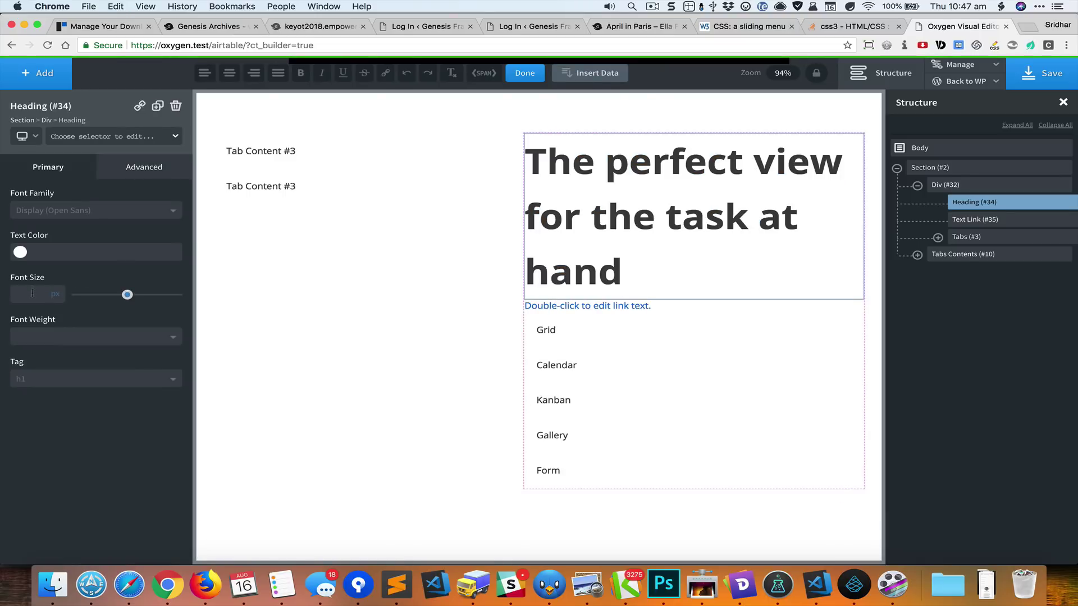
type("32")
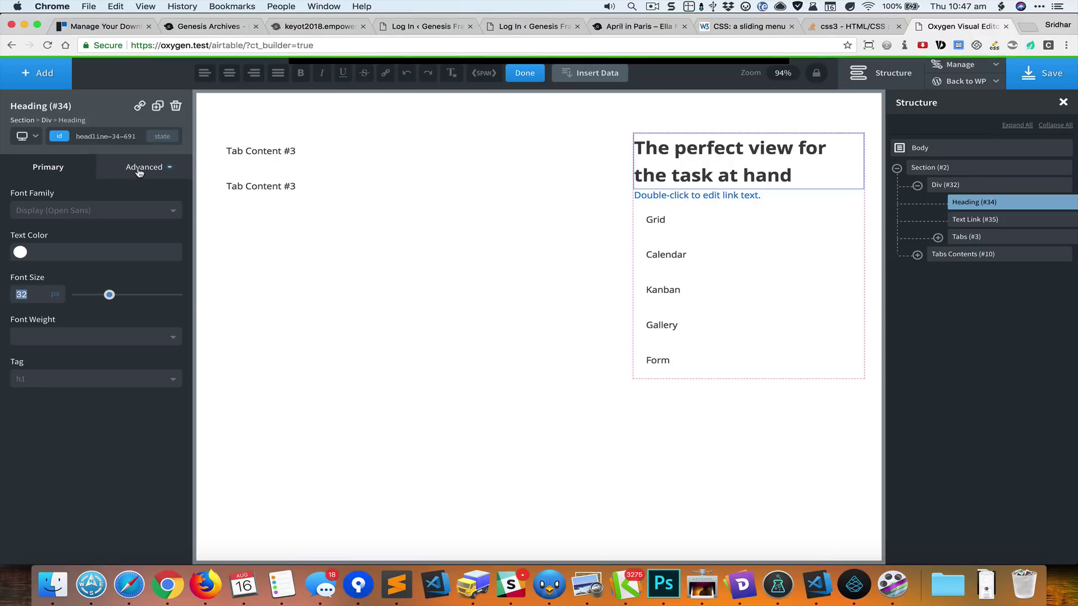
left_click(52, 379)
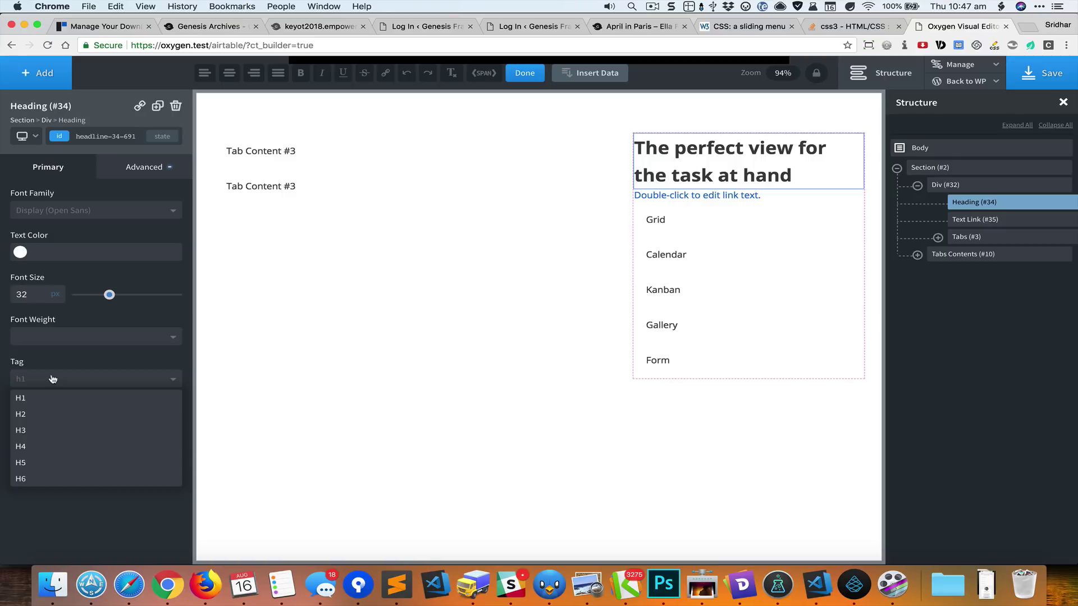
left_click(39, 414)
Step: Set the heading's line height to 1.2 and add about 18px of bottom margin
left_click(152, 175)
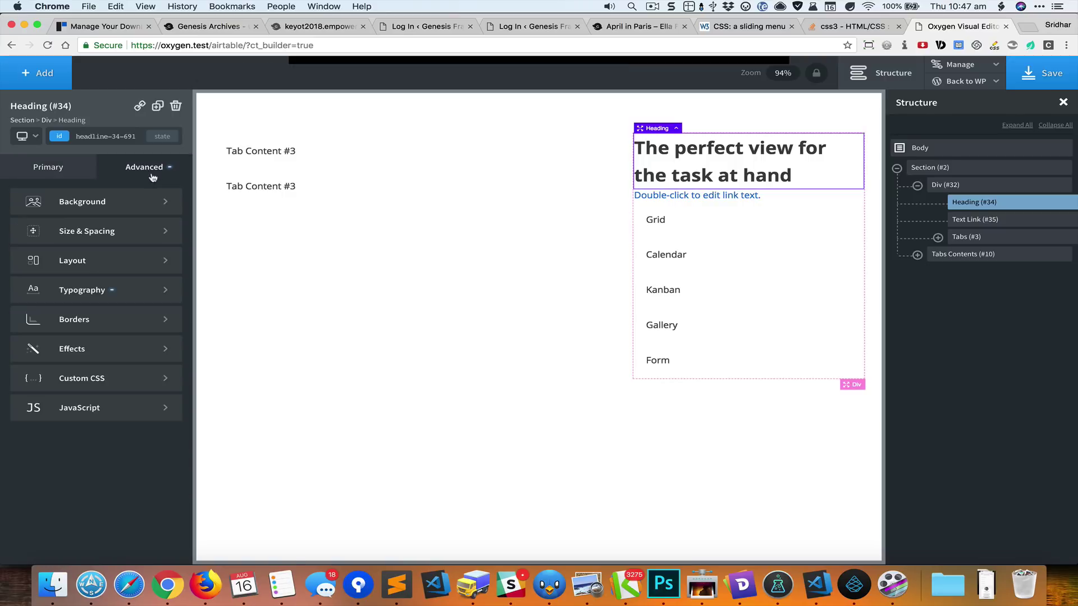
left_click(123, 287)
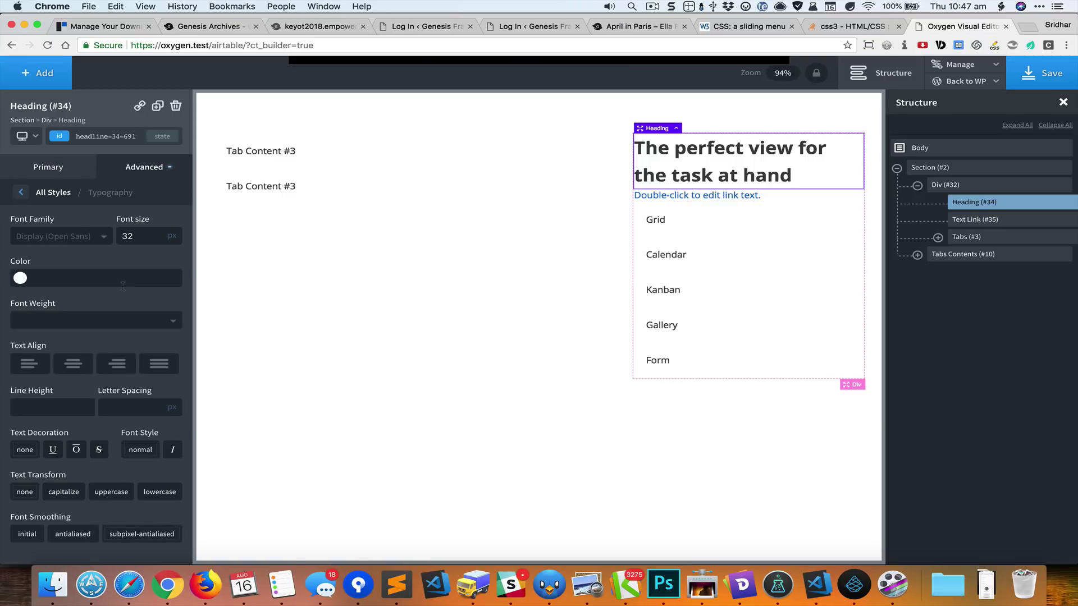
left_click(56, 405)
type("1.2")
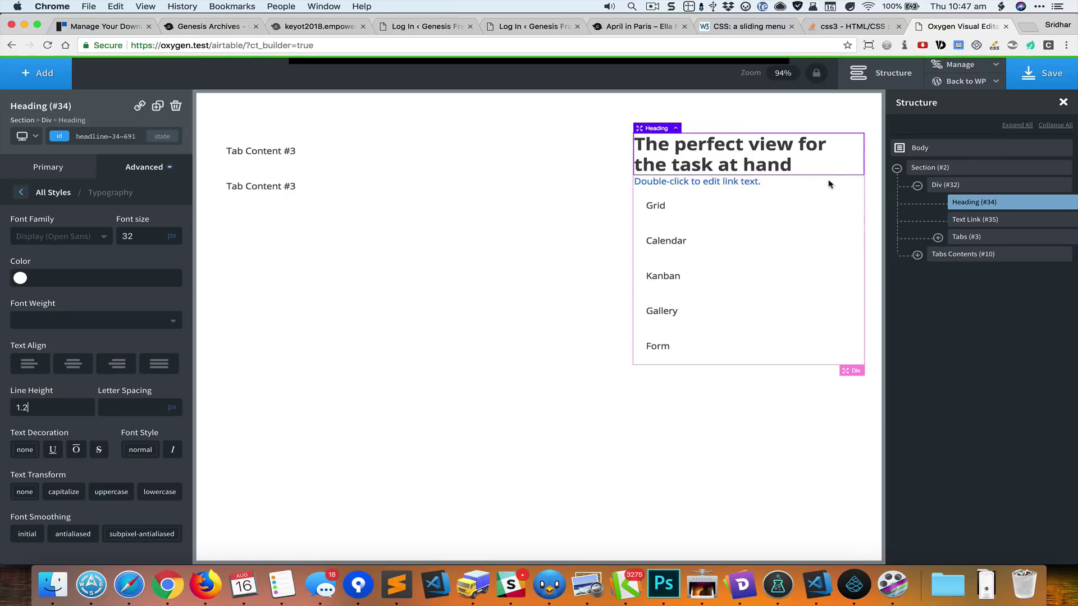
left_click_drag(833, 177, 834, 187)
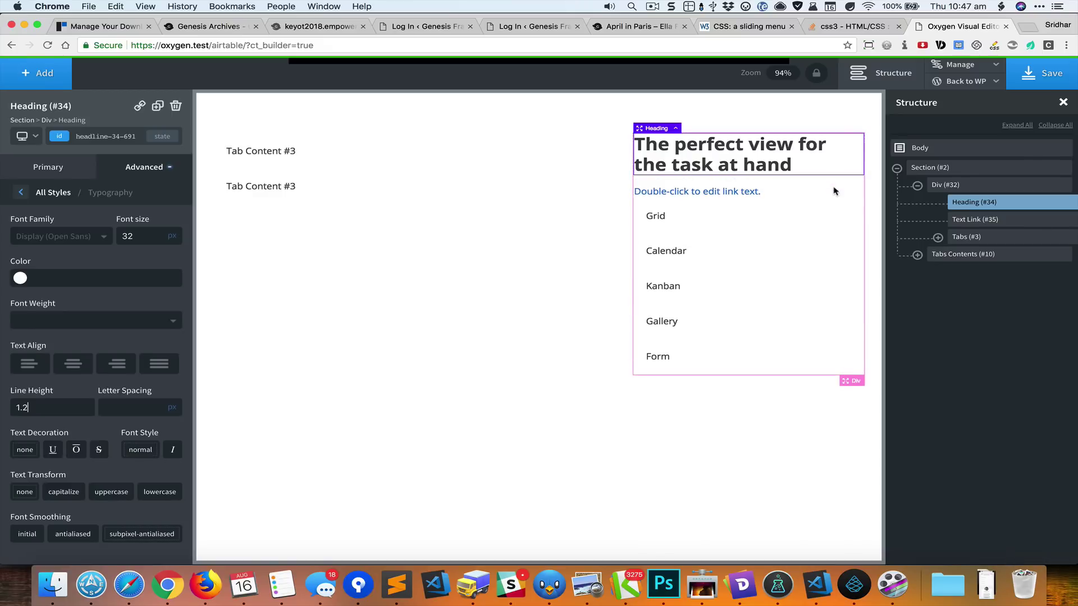
Step: Add a little bottom margin to the Text Link and change its text to 'Take the product tour >'
left_click(755, 196)
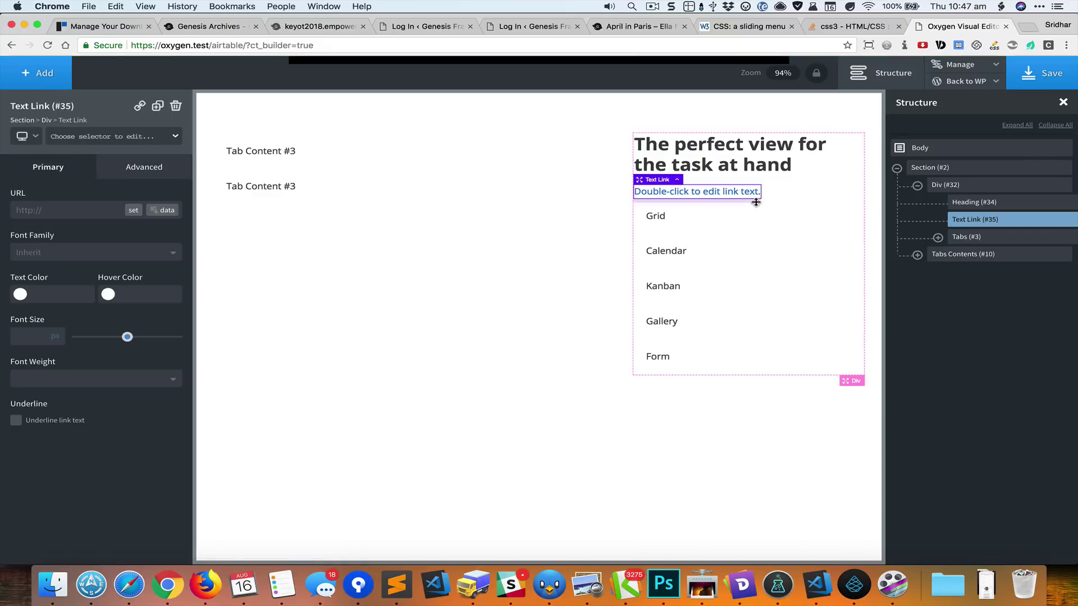
left_click_drag(753, 201, 753, 206)
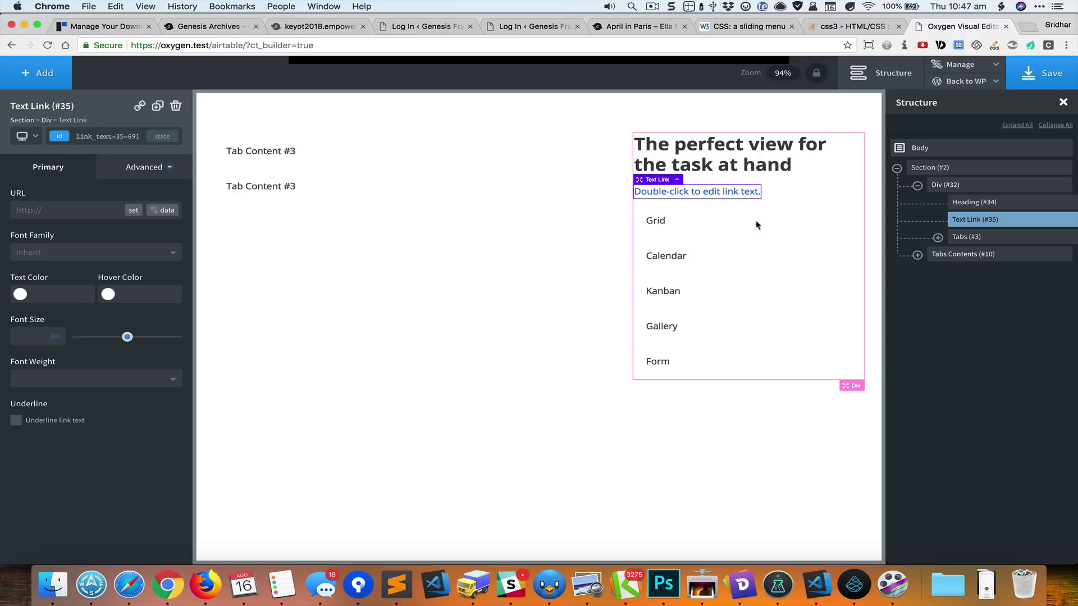
key("super+grave")
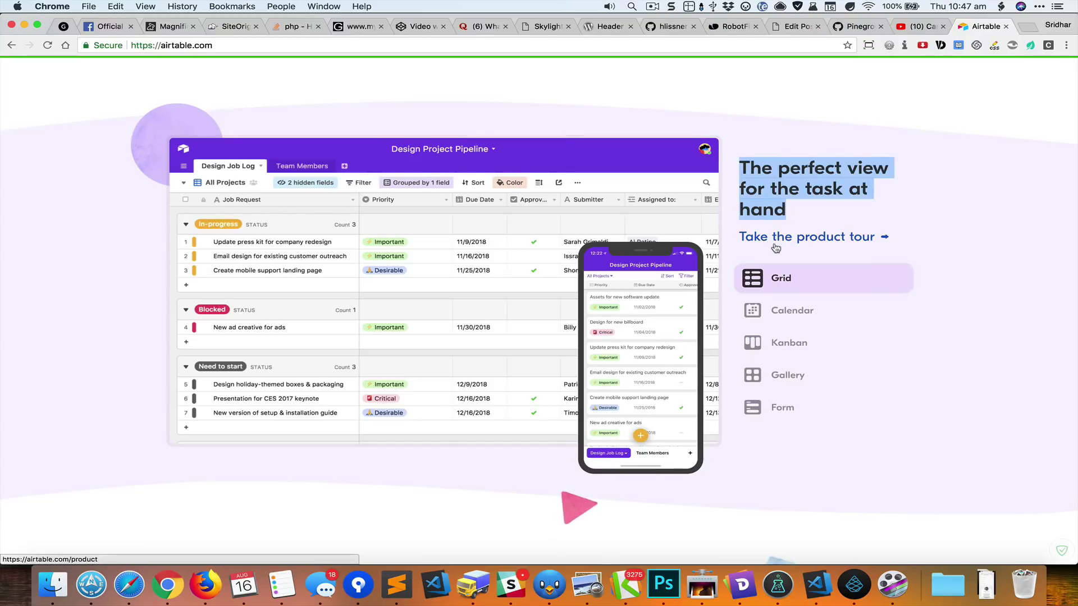
key("super+grave")
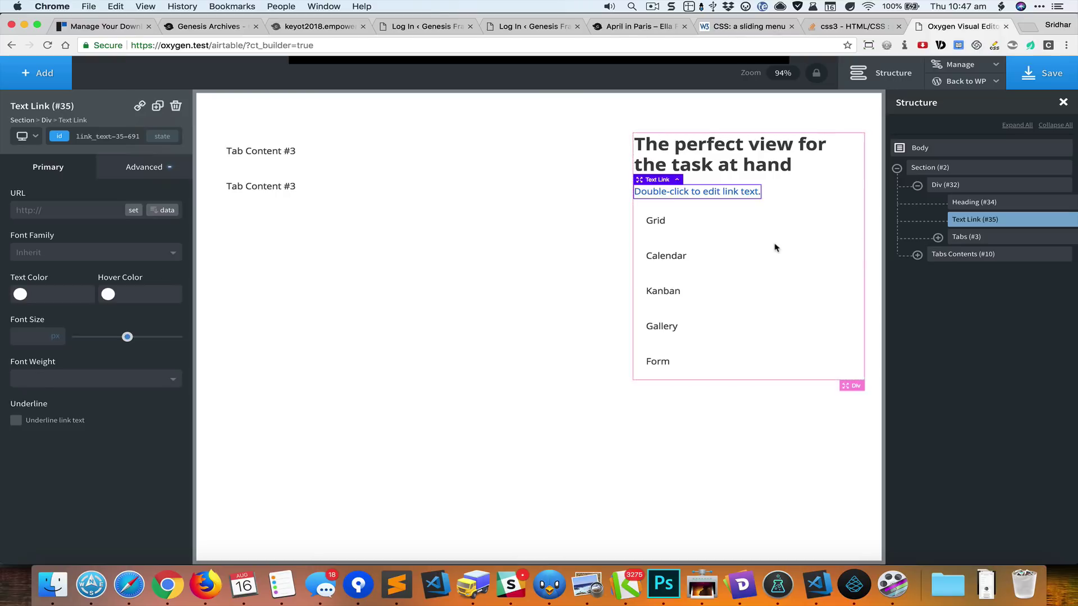
double_click(704, 191)
key("super+a")
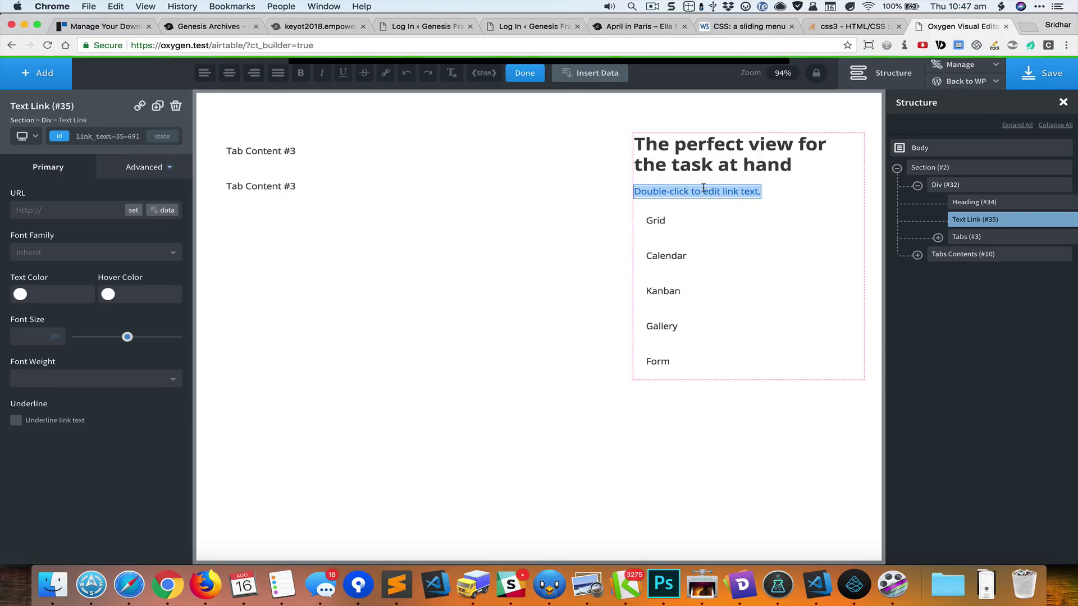
type("Take the prod")
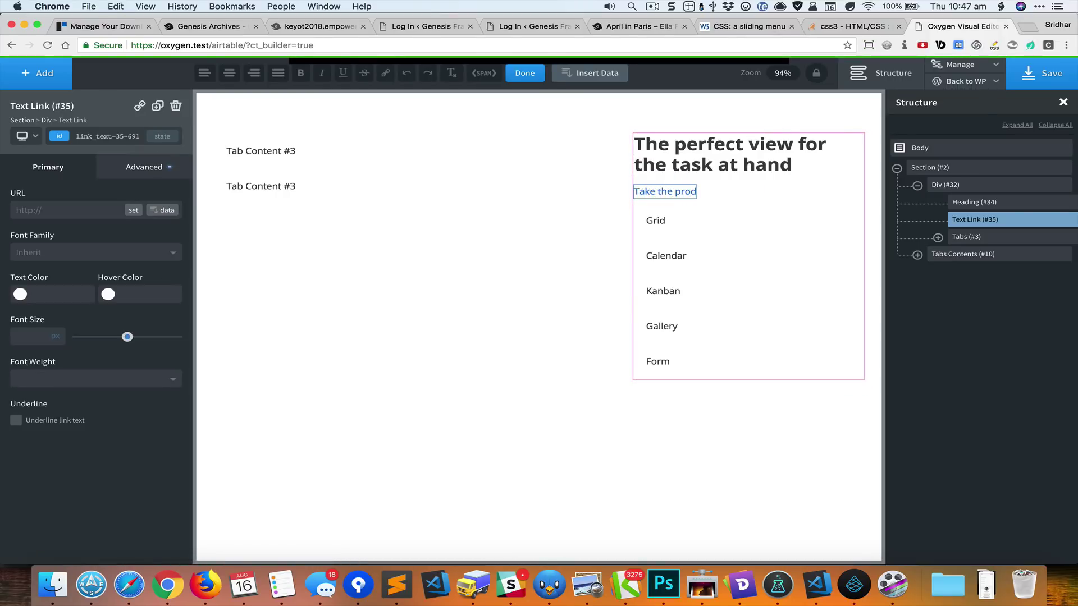
type("uct tour")
key("BackSpace")
type("ur >")
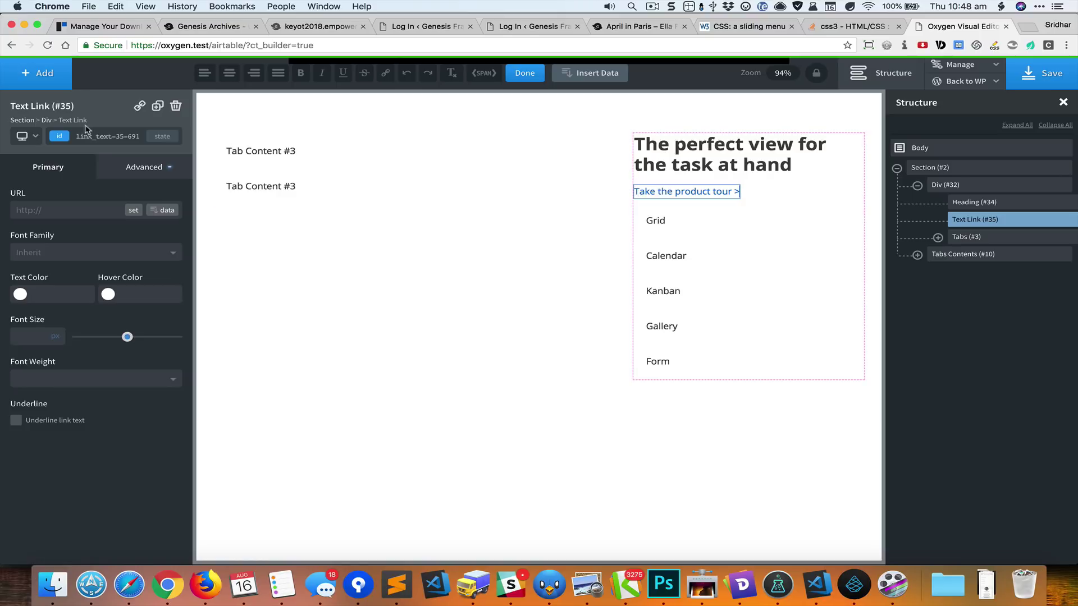
Step: Give the Text Link 19px left padding under Advanced > Size & Spacing
left_click(131, 163)
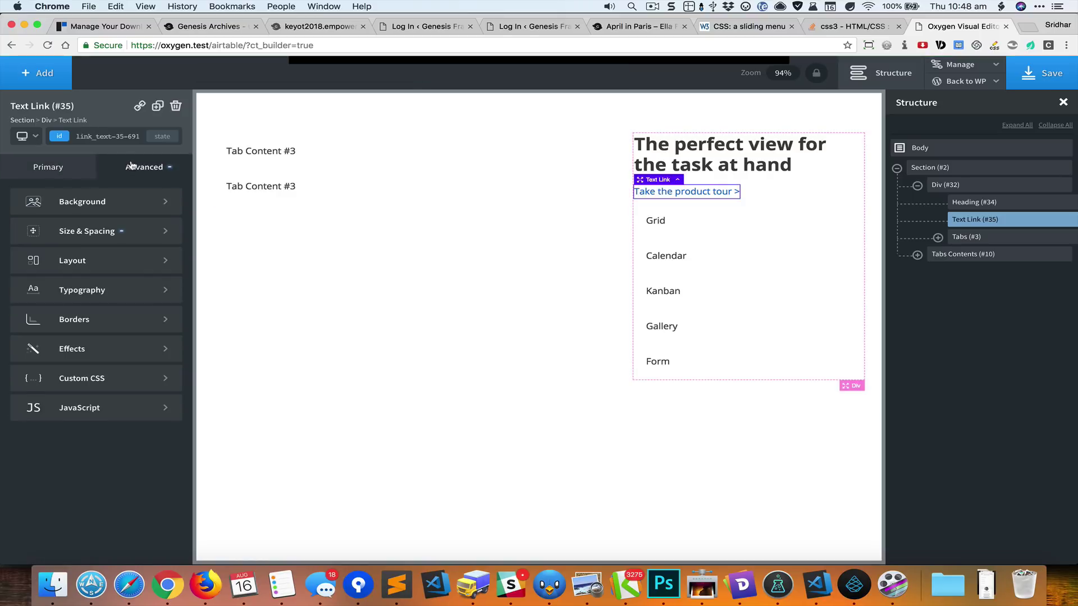
left_click(110, 234)
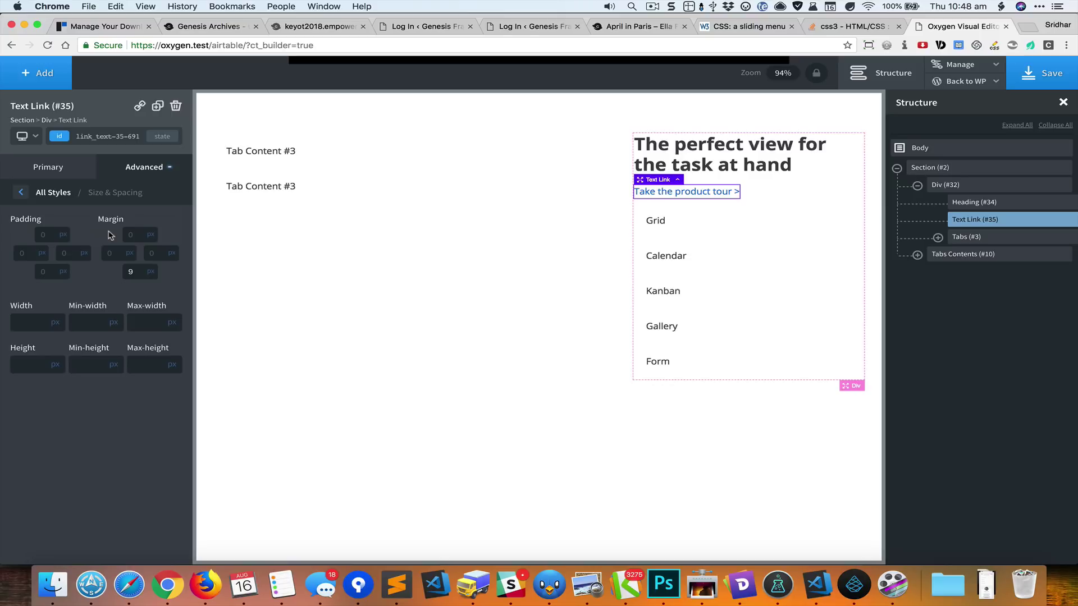
left_click(27, 253)
type("16")
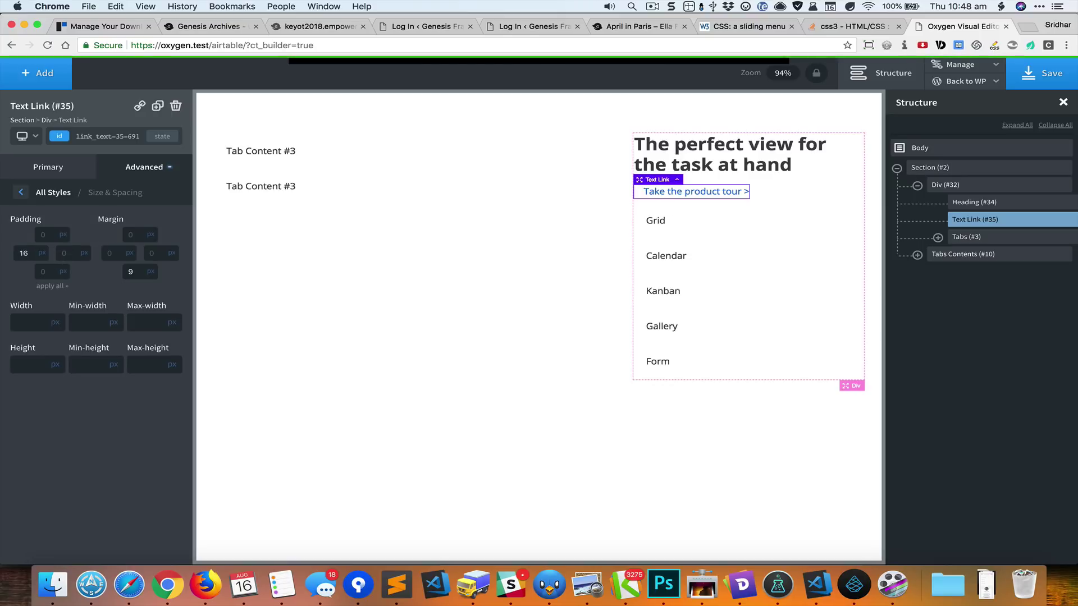
key("BackSpace")
type("8")
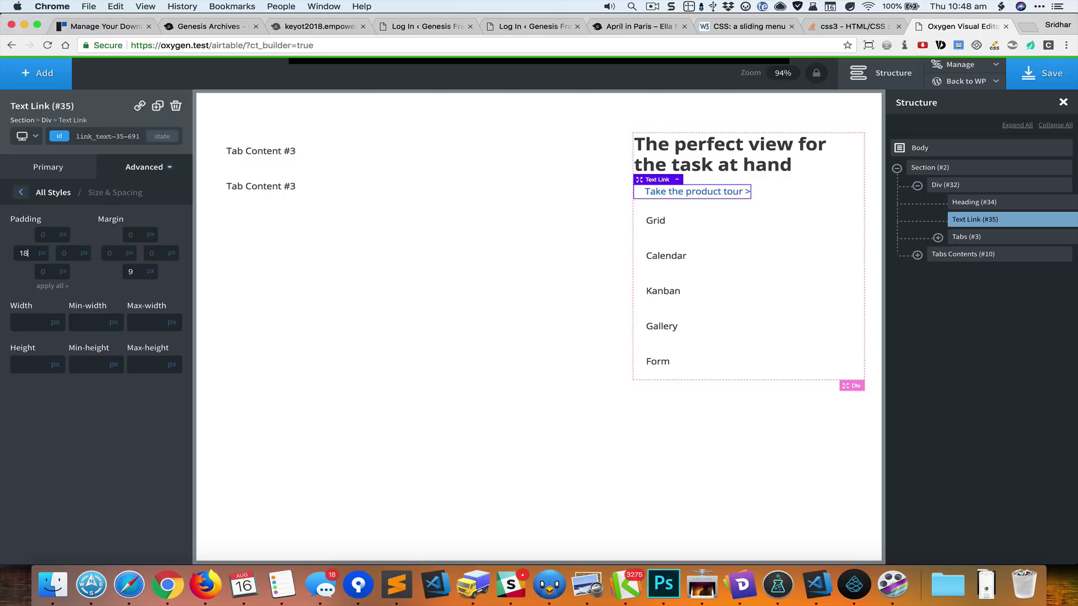
key("BackSpace")
key("BackSpace")
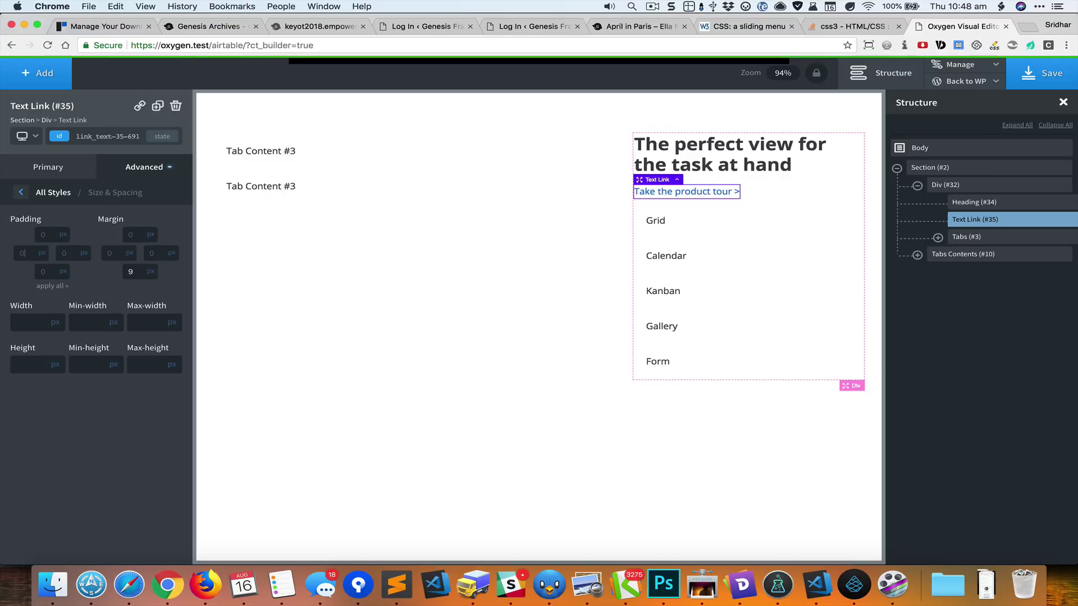
type("020")
key("BackSpace")
key("BackSpace")
type("19")
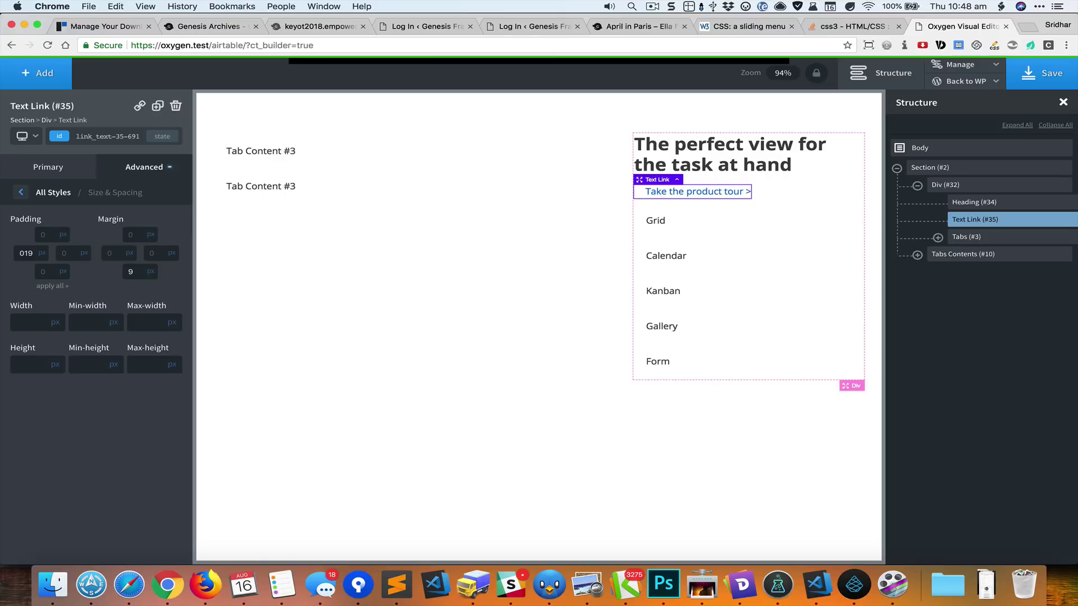
Step: Give the Heading 19px left padding as well
left_click(681, 147)
left_click(144, 167)
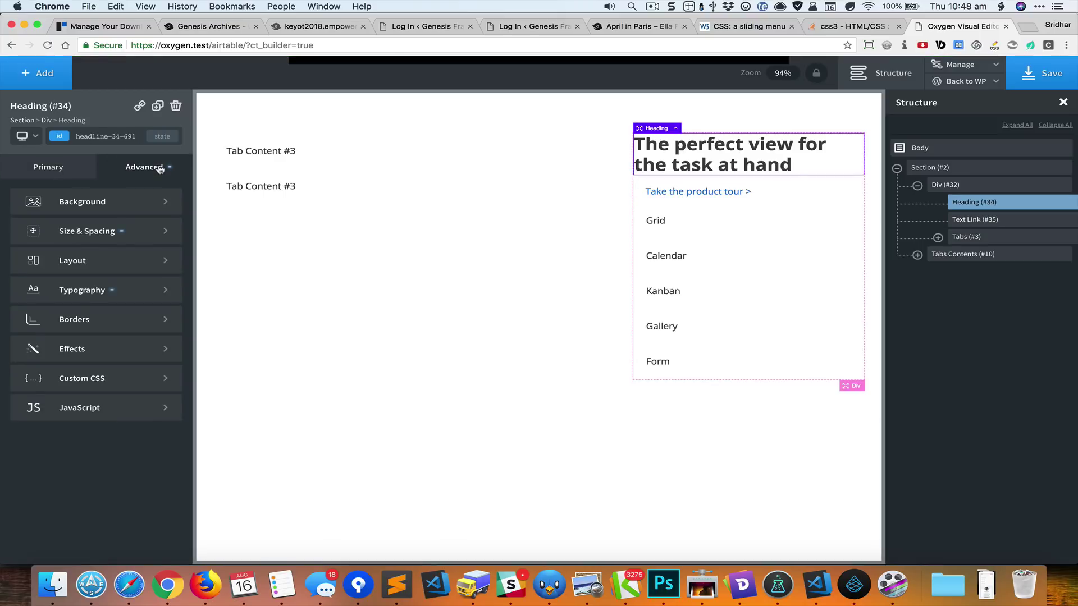
left_click(149, 231)
left_click(47, 255)
type("19")
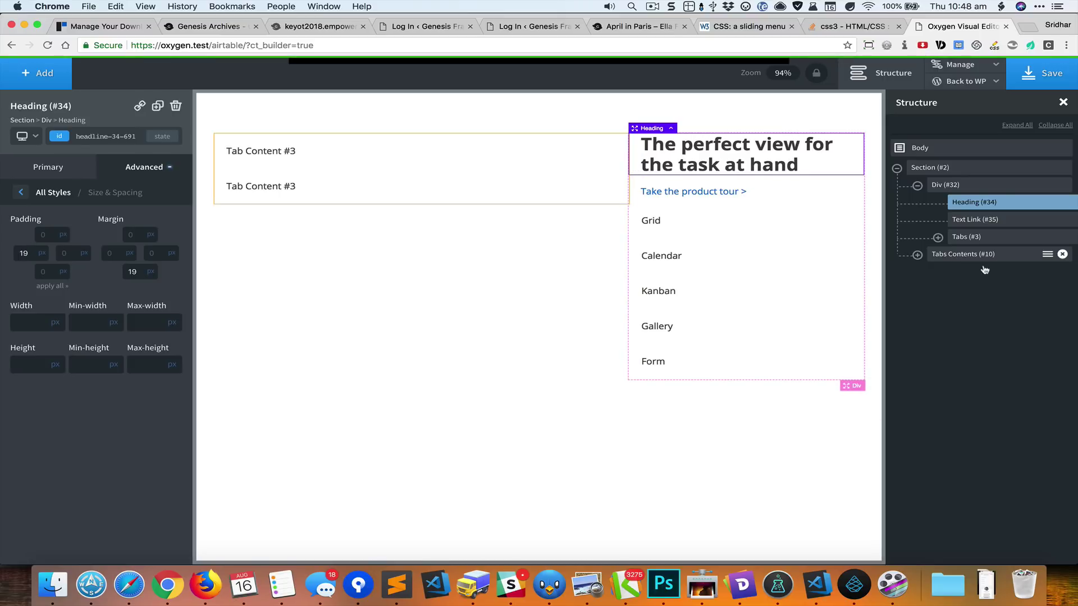
Step: Expand Tabs Contents and Tab Content #11 in the structure, show the Grid tab, then select Tabs #3
left_click(917, 255)
left_click(937, 272)
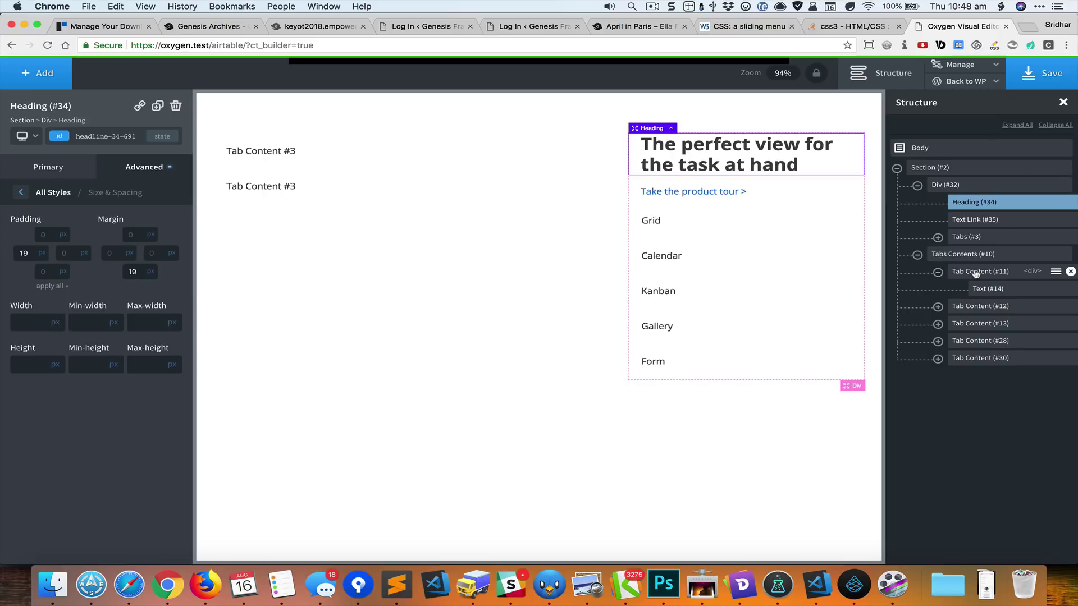
left_click(976, 272)
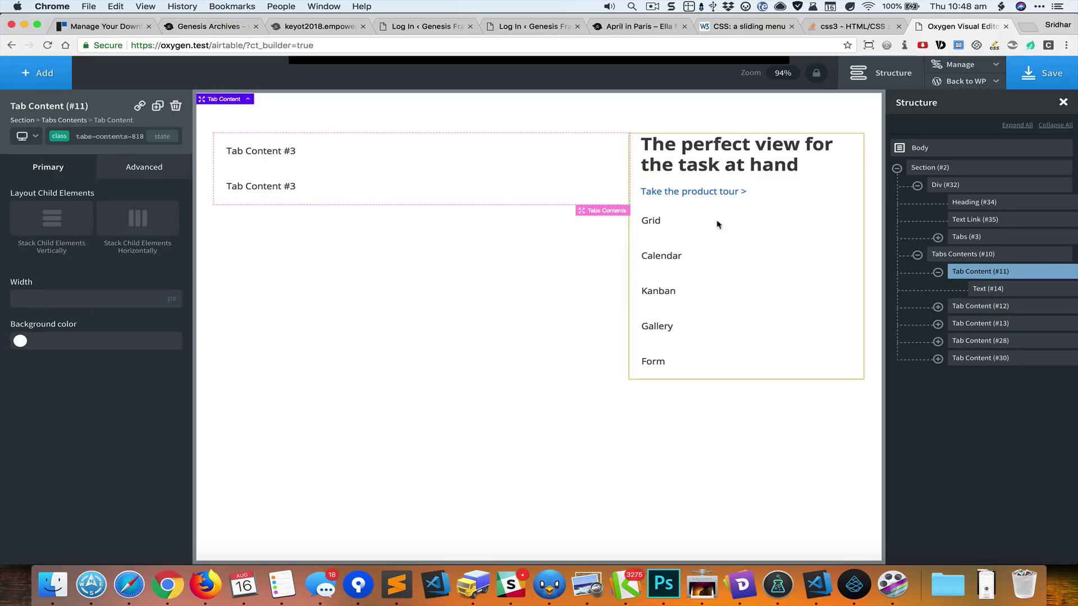
left_click(682, 234)
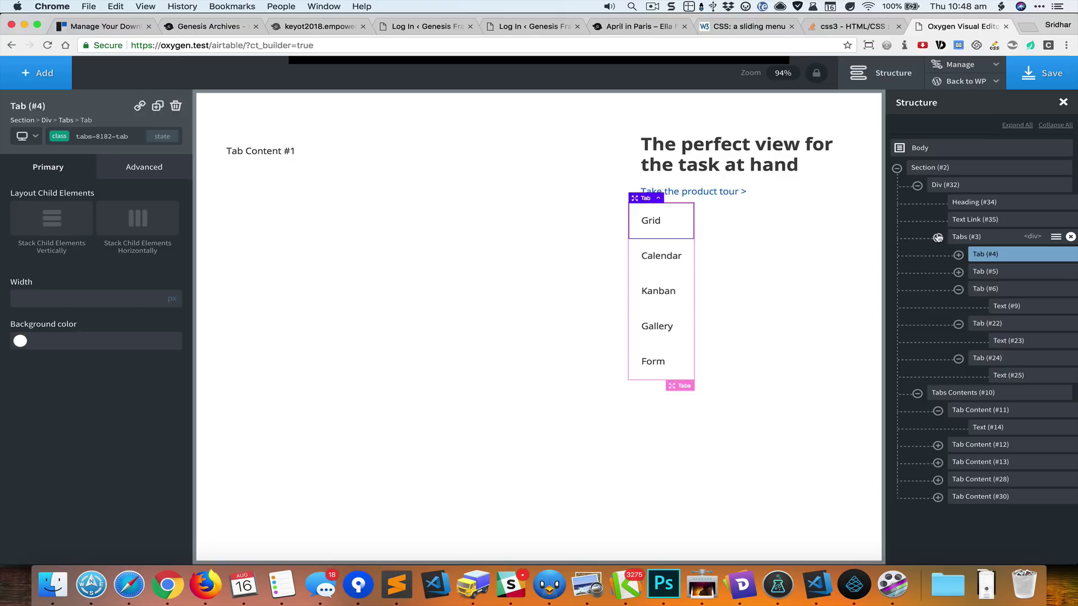
left_click(973, 237)
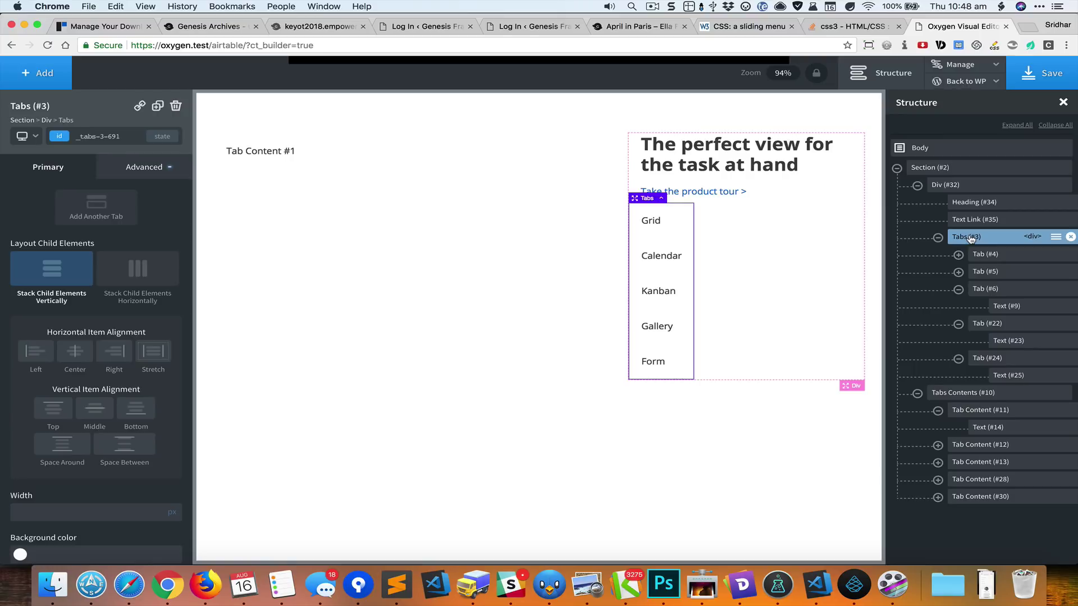
Step: Set the Tabs element's width to 100% under Advanced > Size & Spacing
left_click(159, 175)
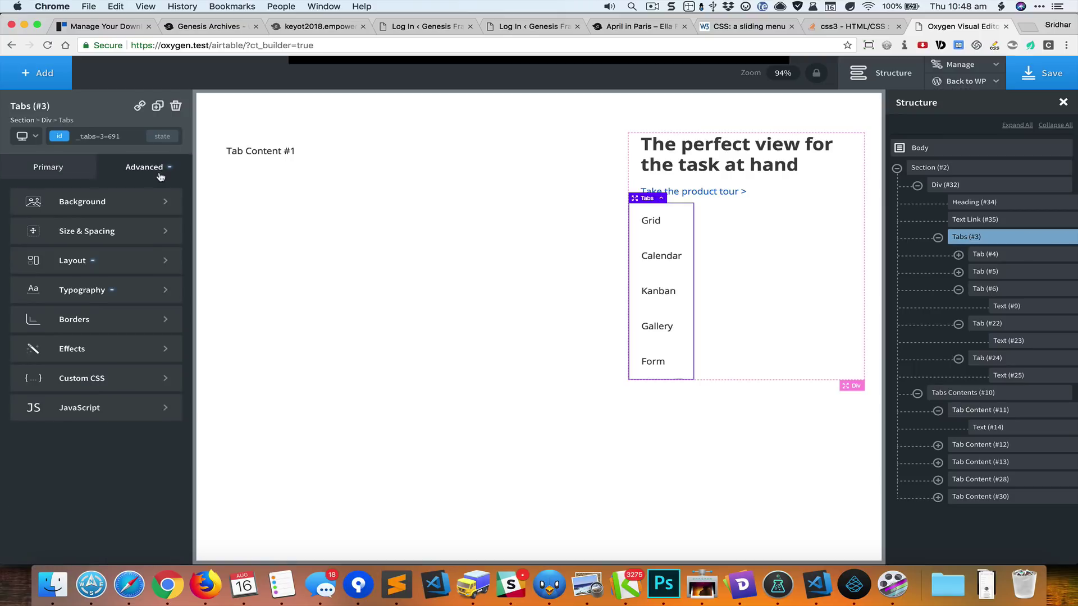
left_click(128, 238)
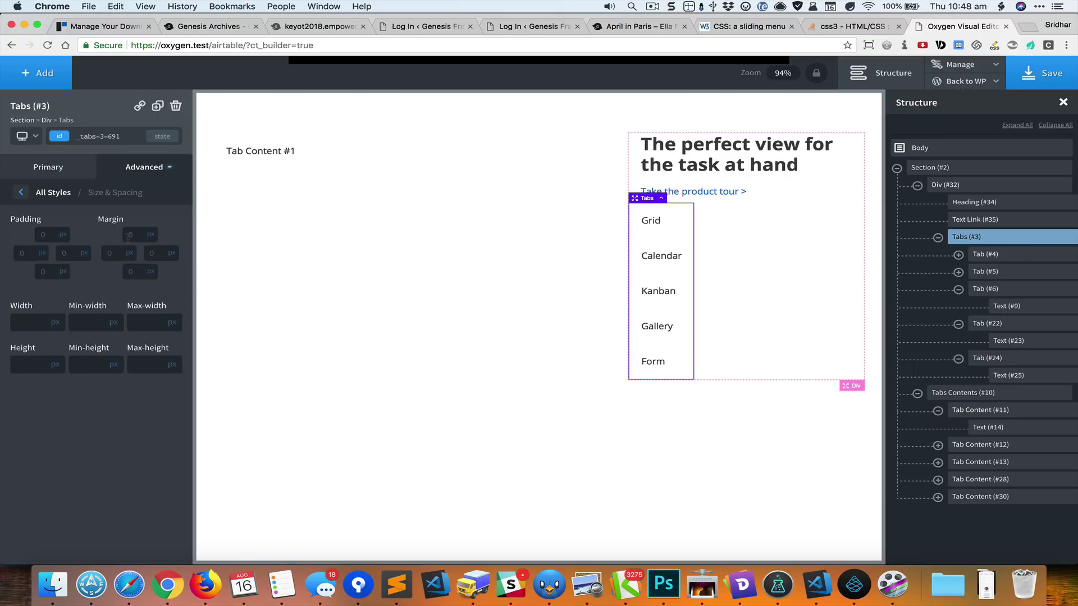
left_click(23, 324)
type("100")
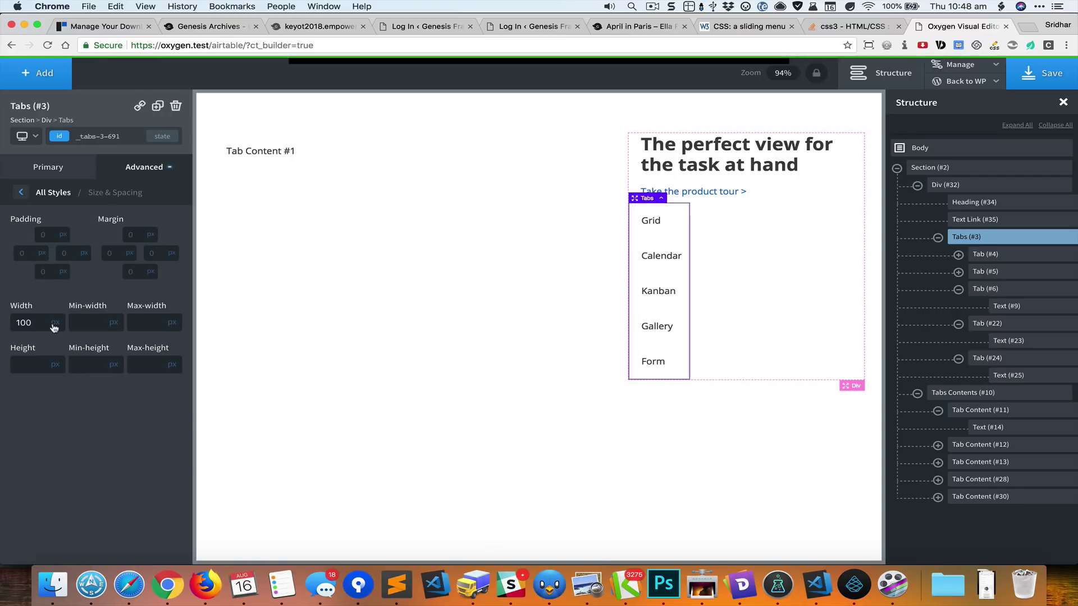
left_click(54, 328)
left_click(62, 321)
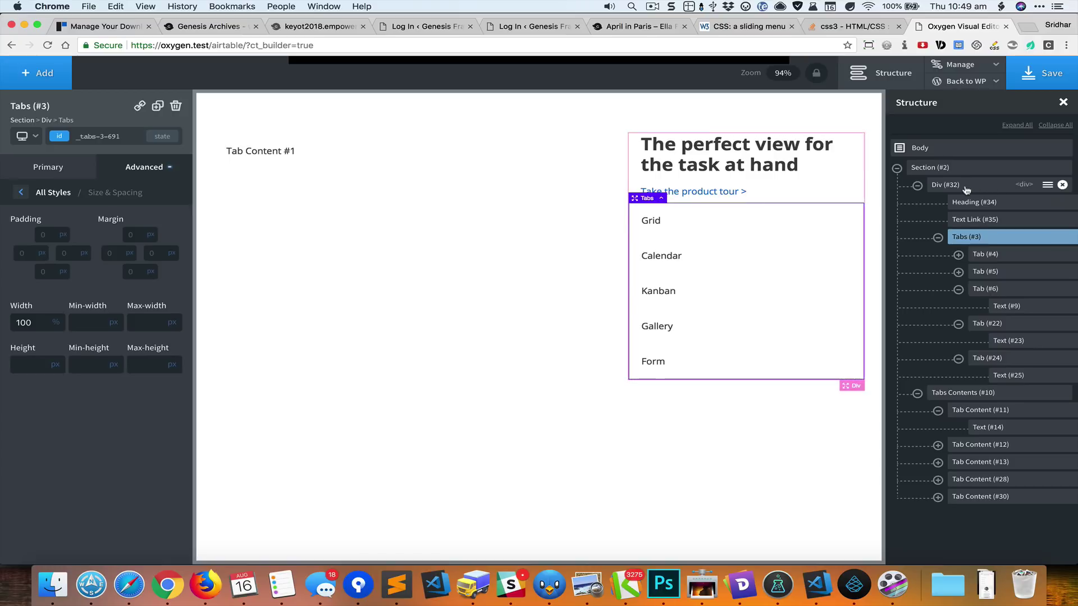
Step: Add a grid_view.png image to the first tab panel and delete its placeholder text
left_click(719, 232)
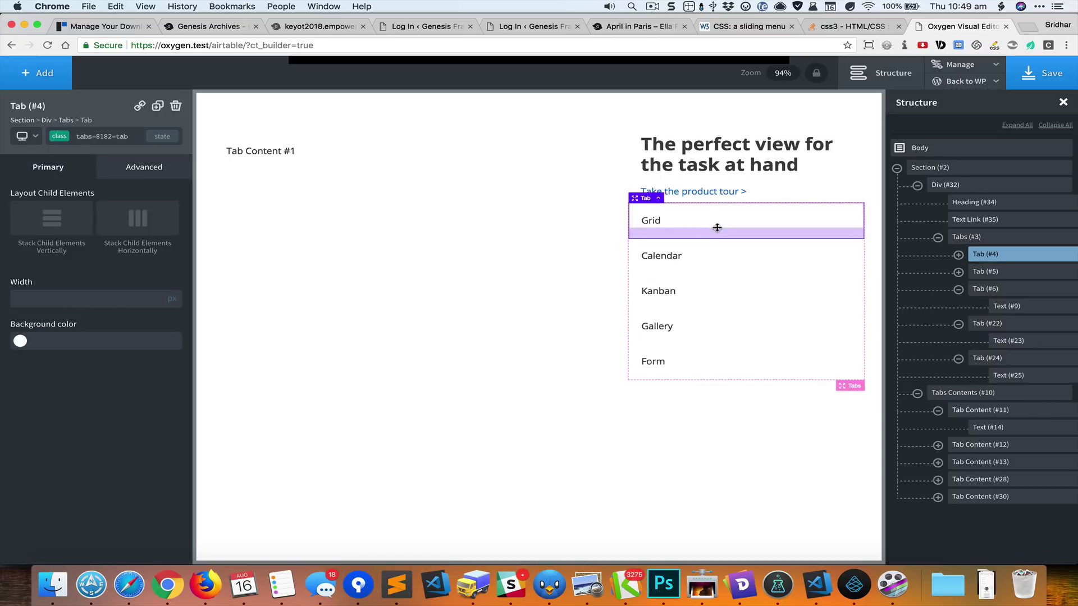
left_click(1000, 413)
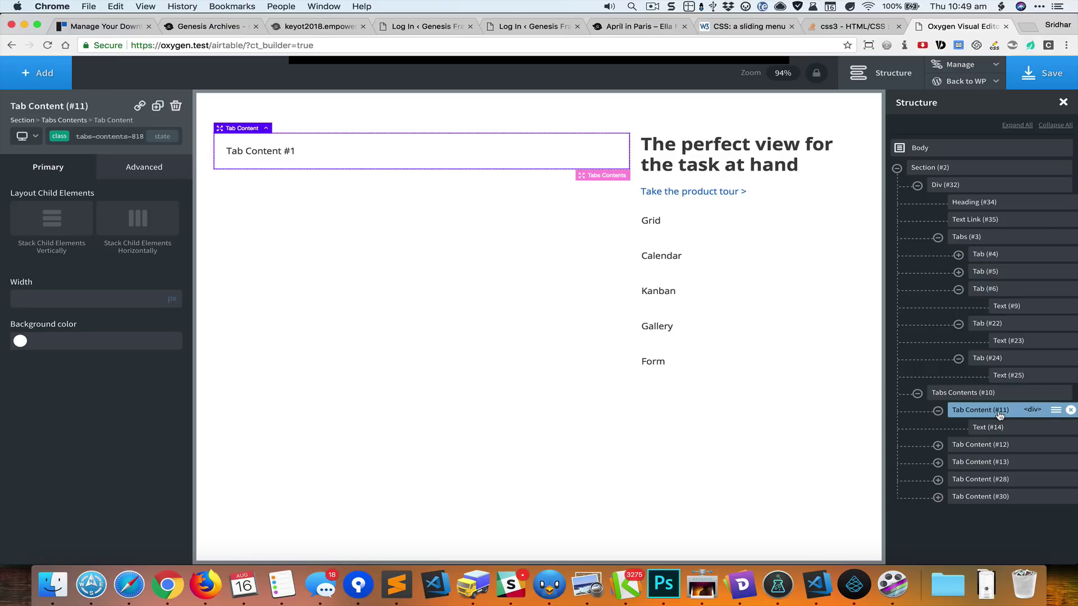
key("ctrl+alt+shift+space")
type("tex")
key("BackSpace")
key("BackSpace")
key("BackSpace")
type("ima")
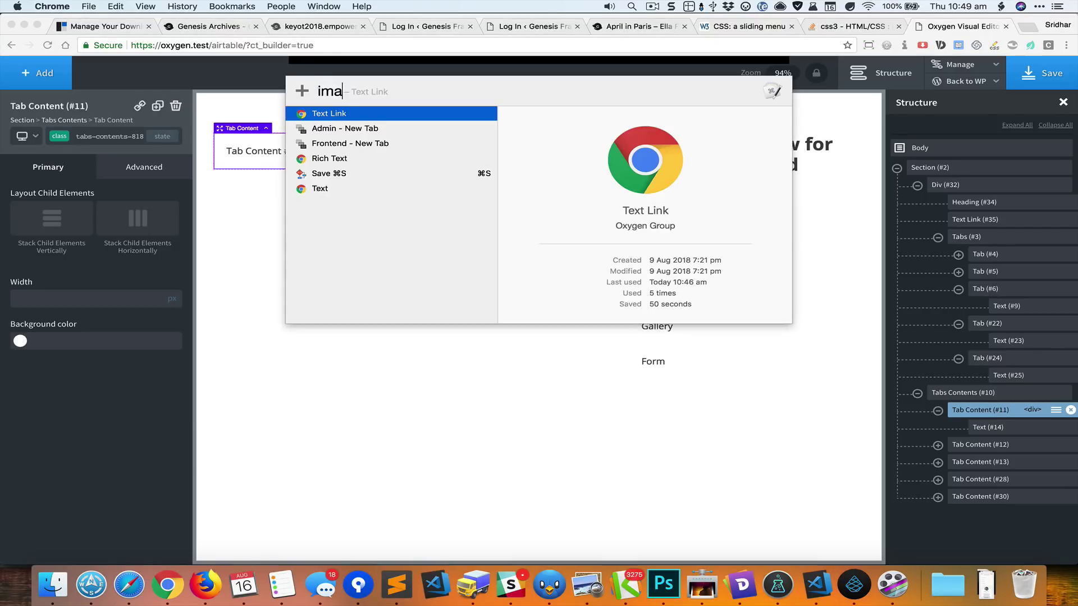
key("Return")
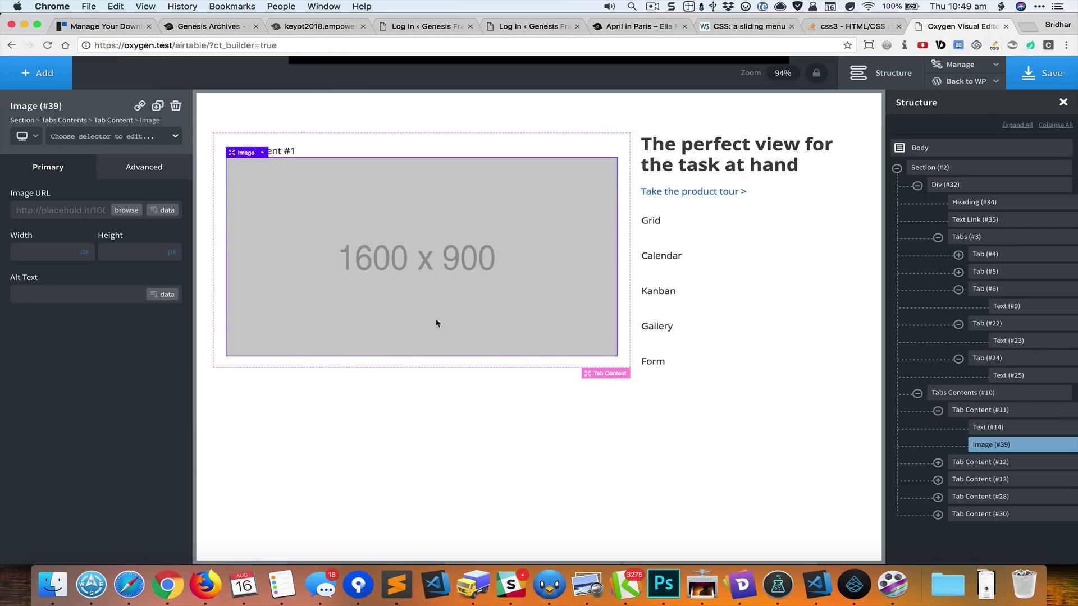
left_click(135, 214)
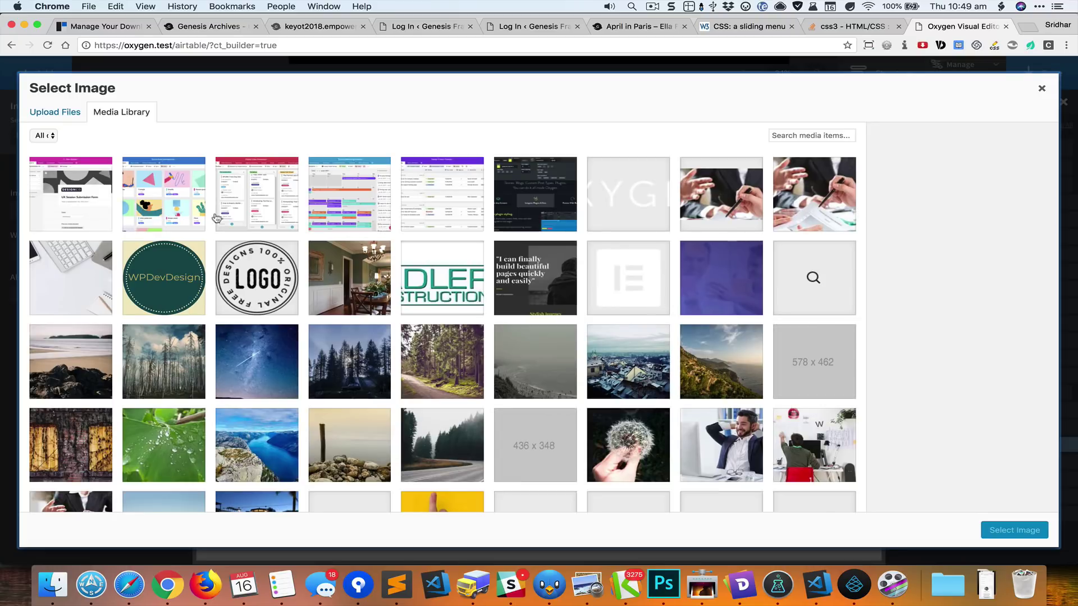
left_click(463, 201)
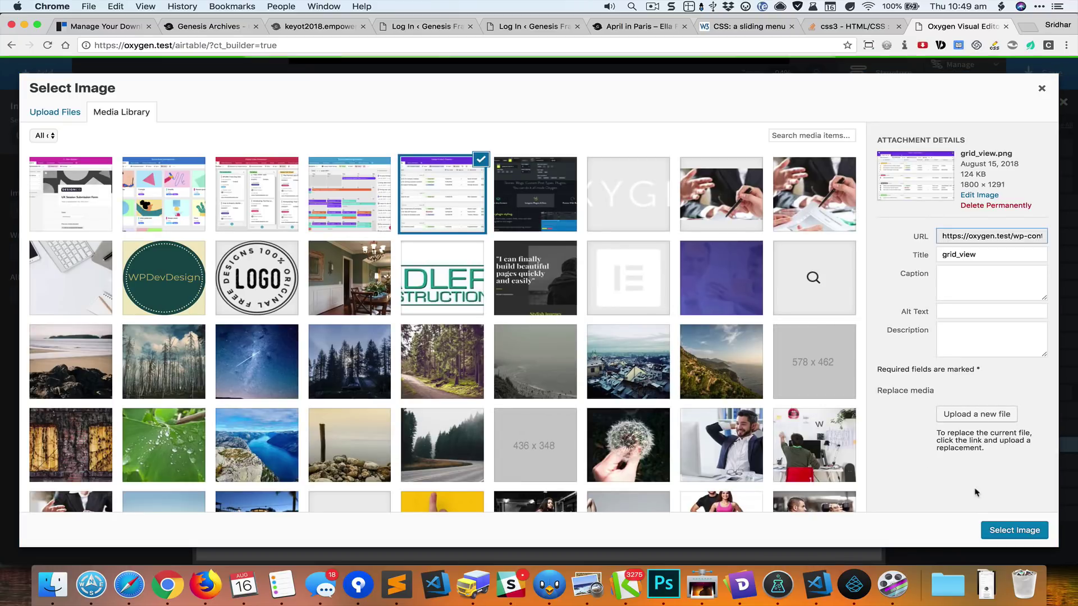
left_click(1014, 531)
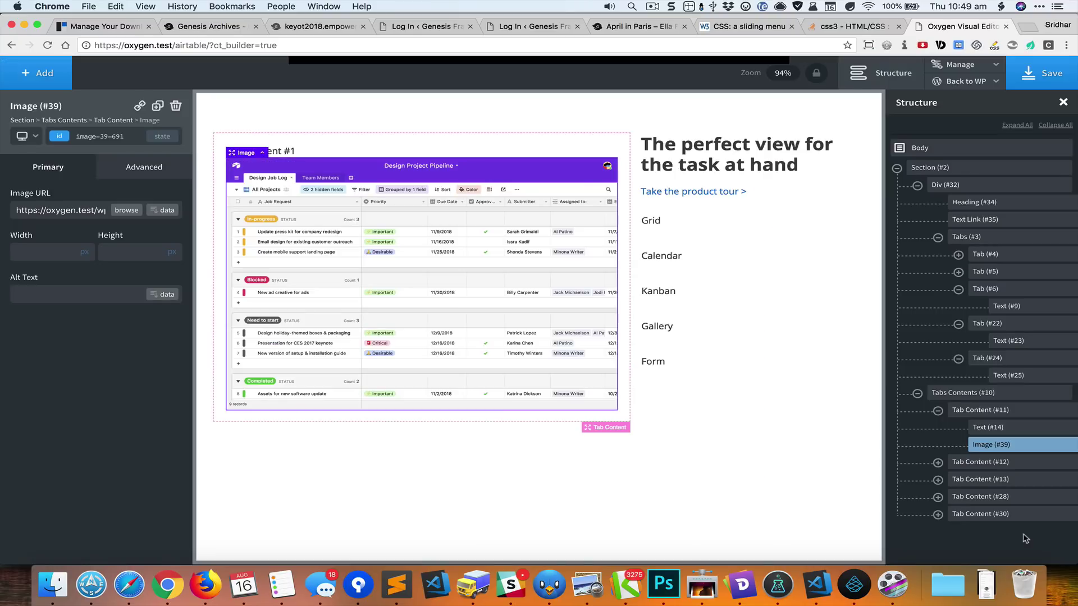
scroll(1055, 432, "right", 2)
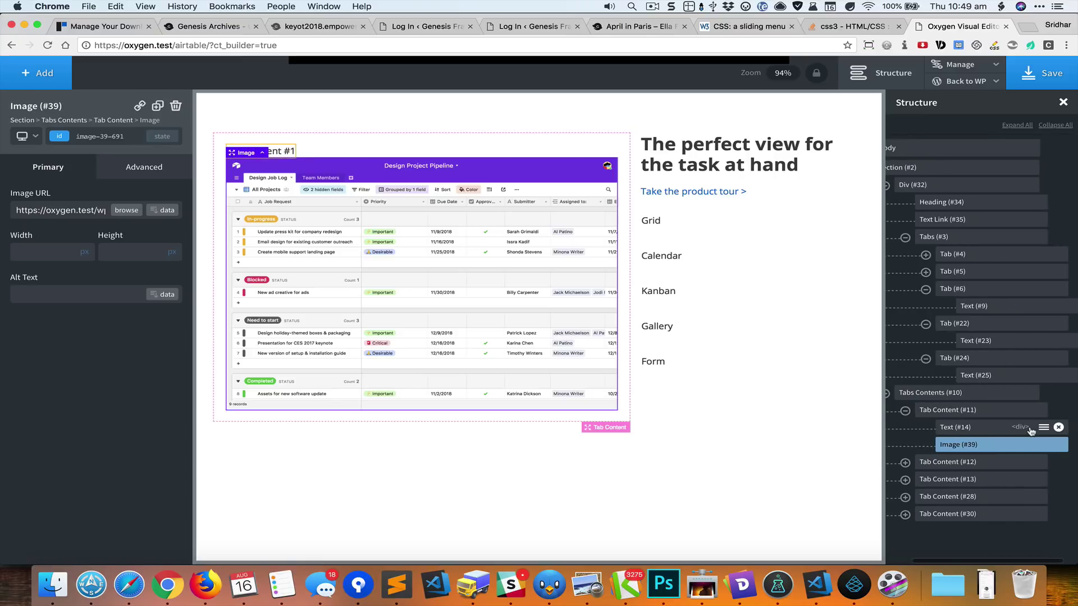
left_click(1059, 427)
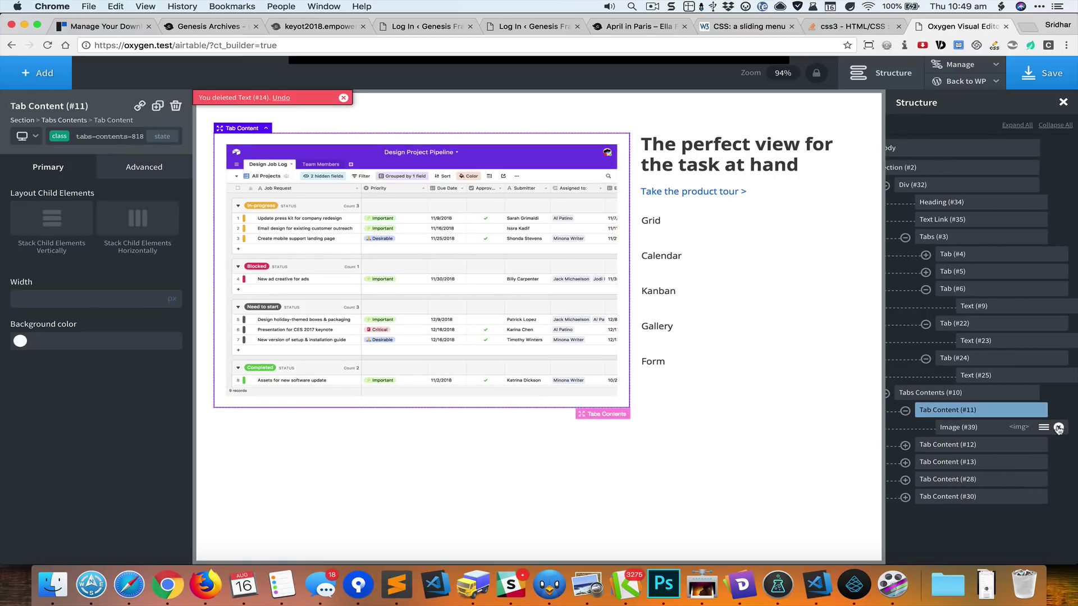
Step: Add a calendar_view.png image to the second tab panel
left_click(940, 449)
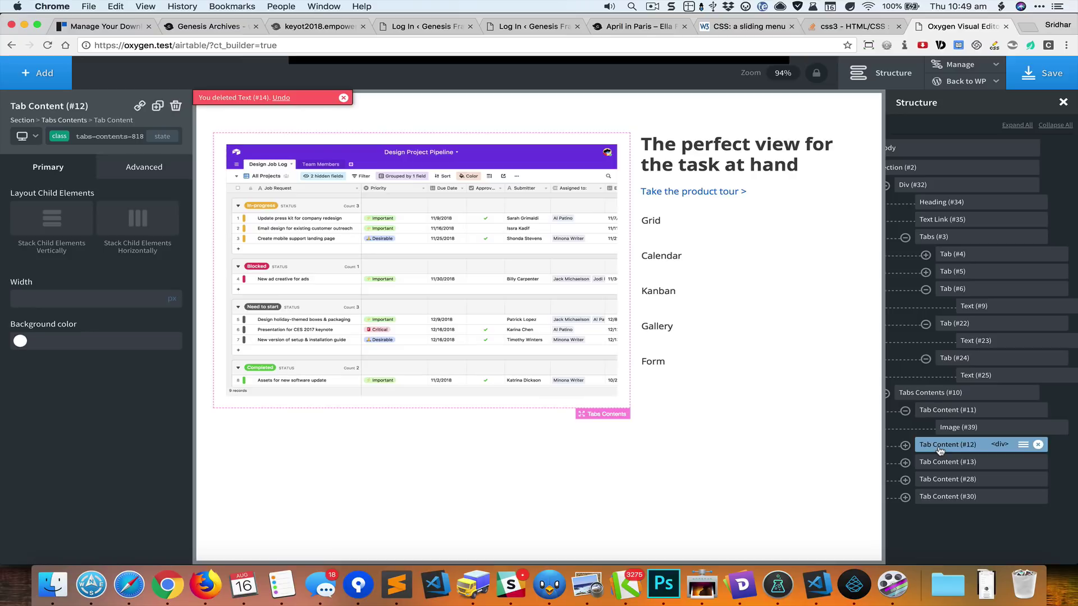
key("super+space")
type("image")
key("Return")
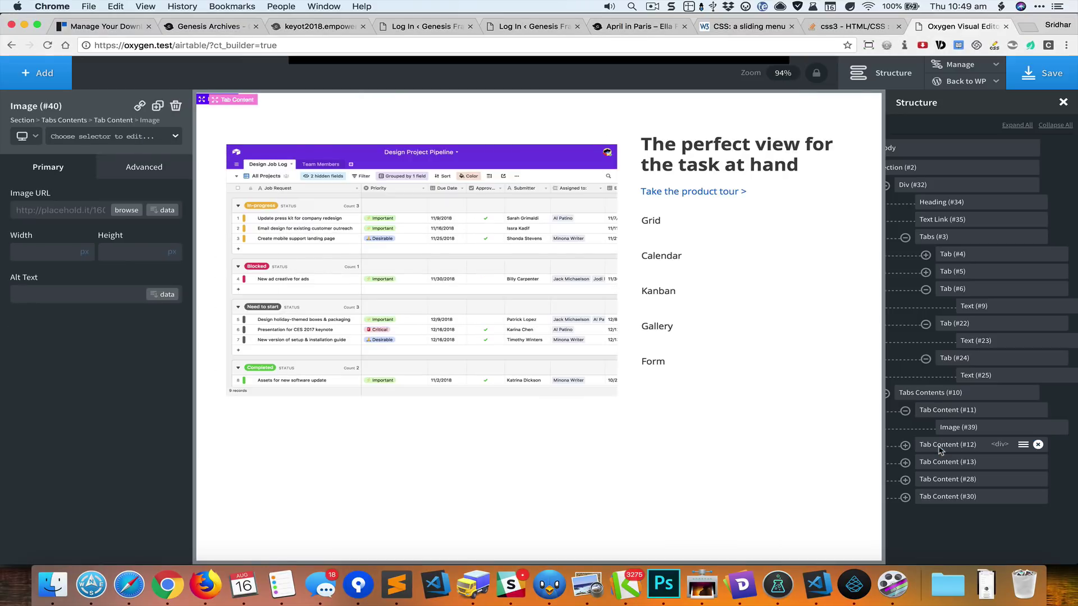
left_click(132, 211)
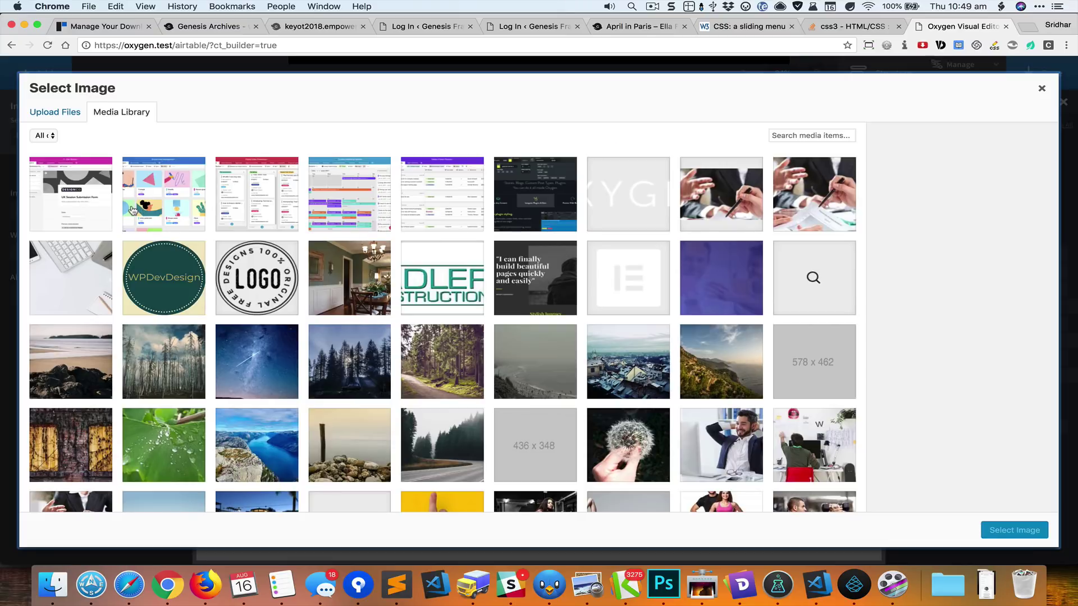
left_click(241, 211)
left_click(323, 196)
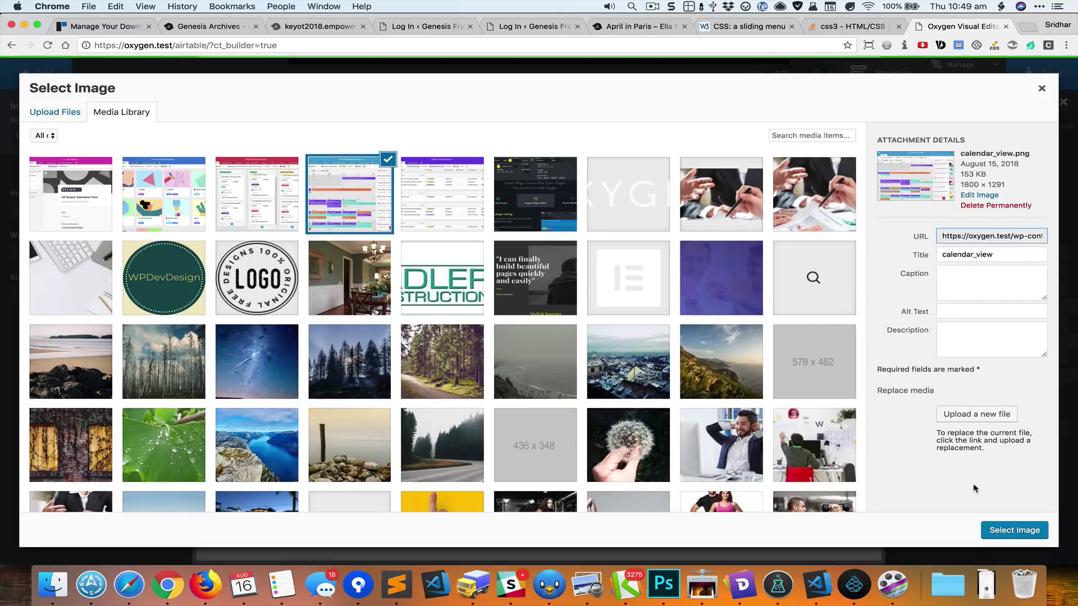
left_click(1010, 530)
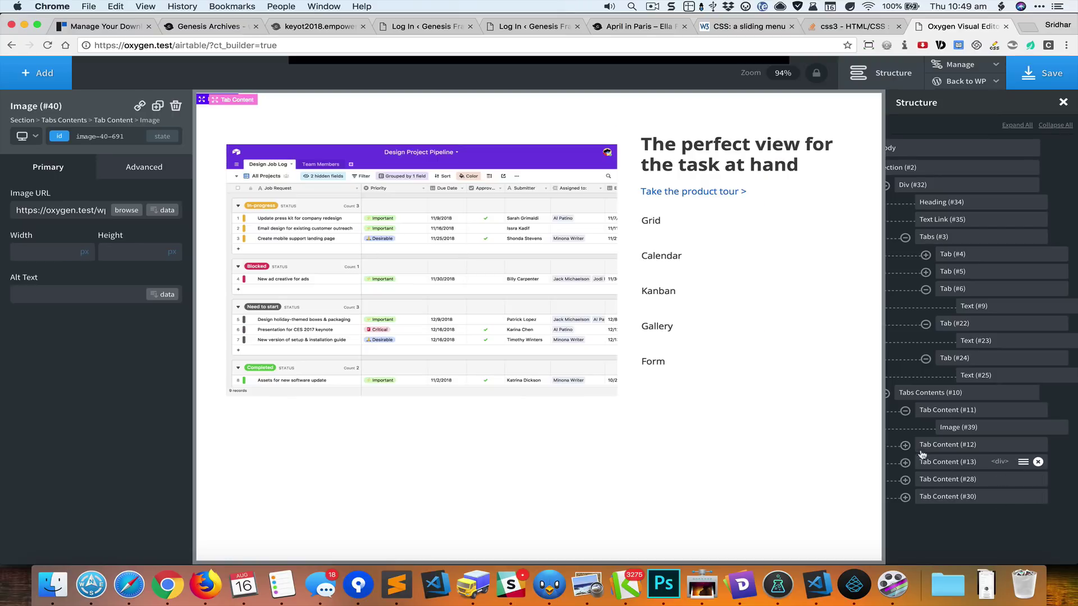
Step: Delete the second panel's placeholder text, and give the third panel the kanban_view image without its text
left_click(1059, 463)
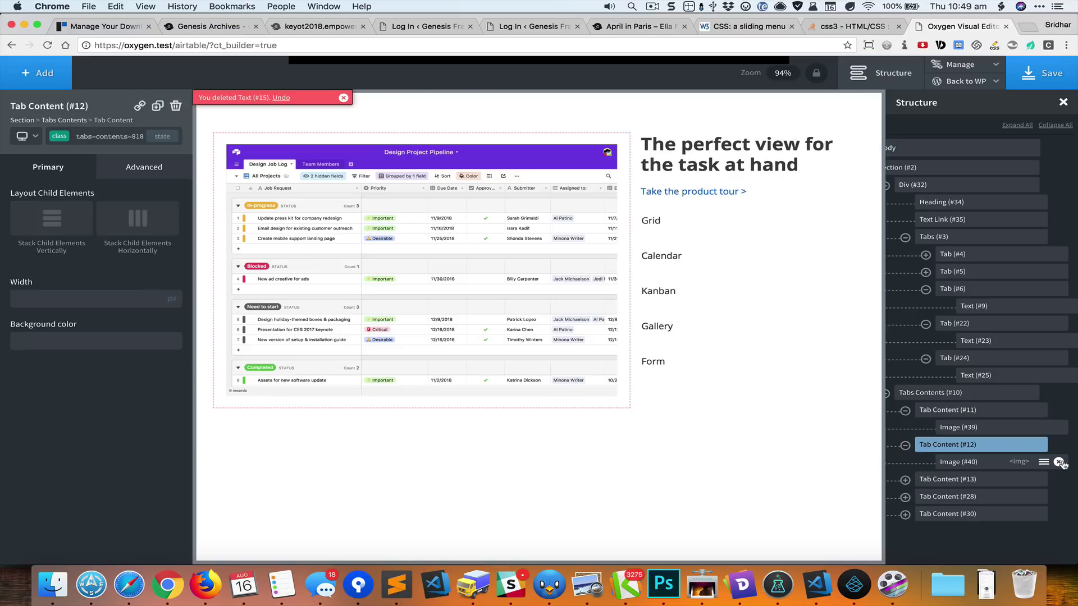
left_click(957, 480)
key("super+alt+space")
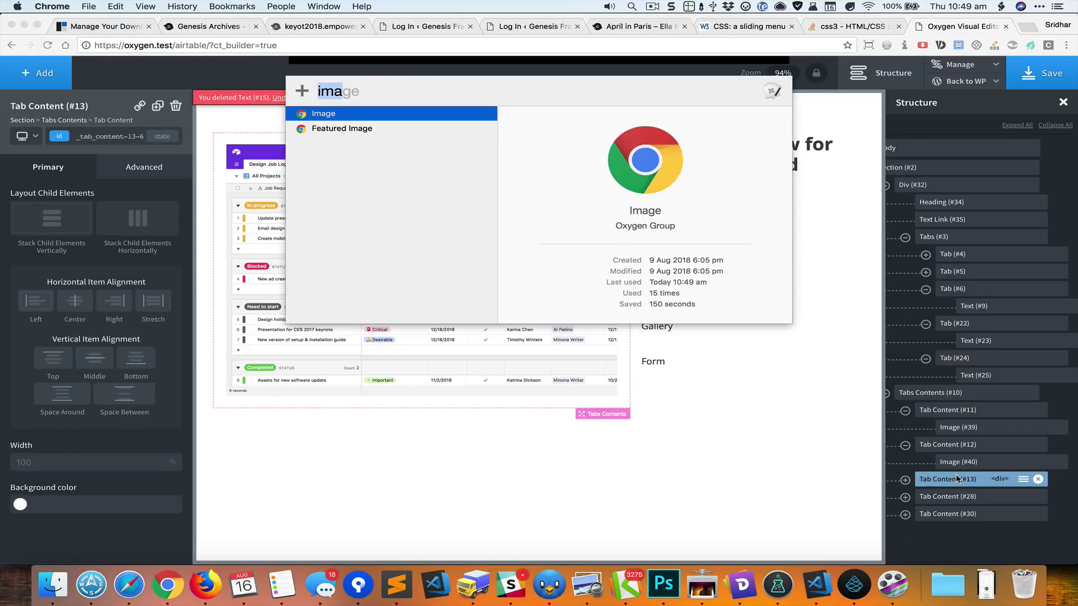
key("Return")
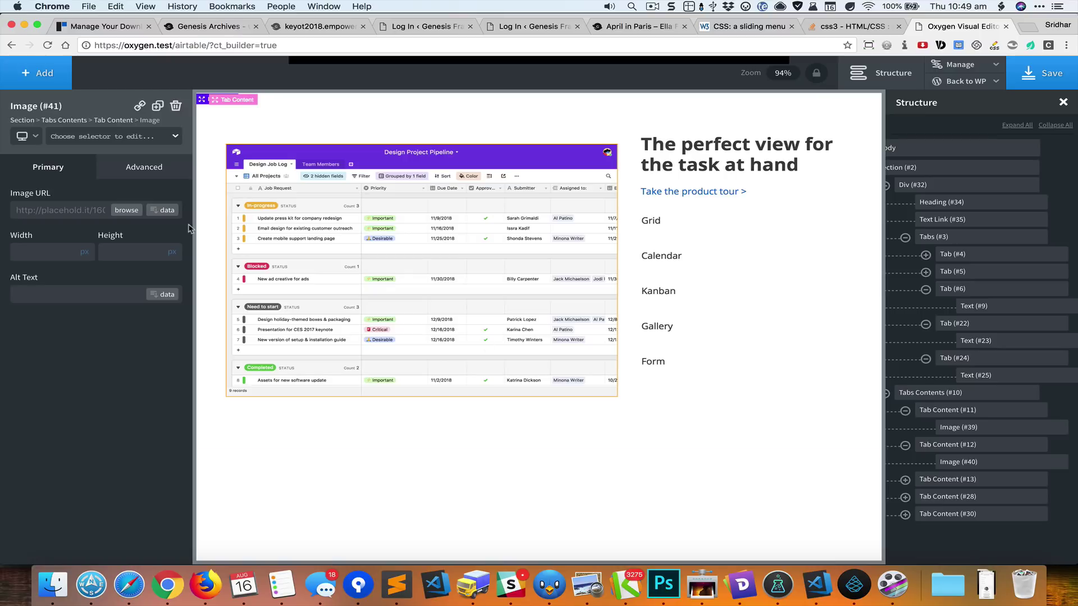
left_click(135, 211)
left_click(247, 209)
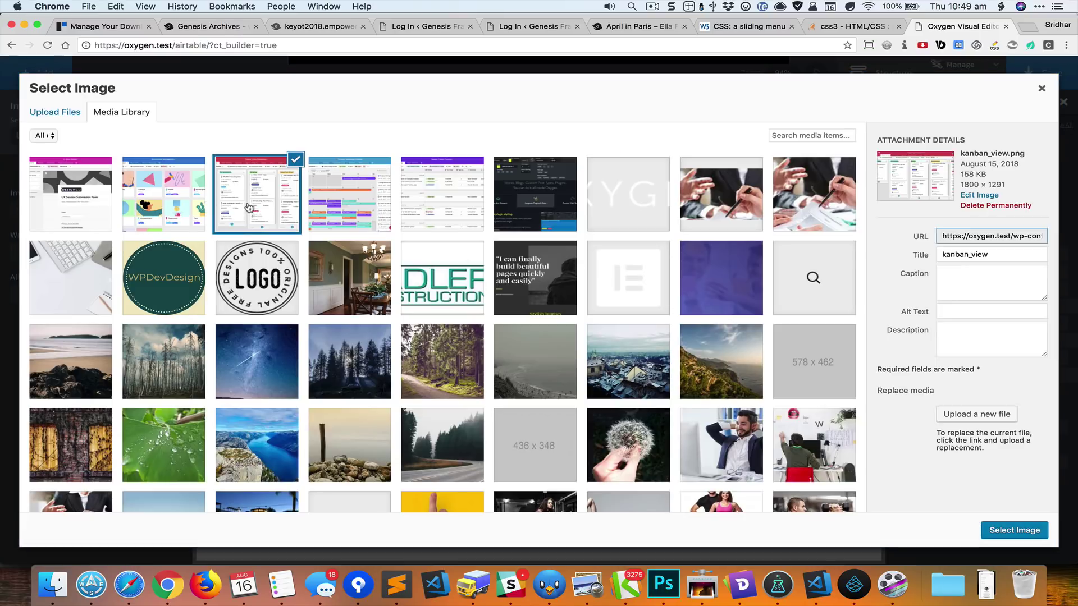
left_click(1011, 533)
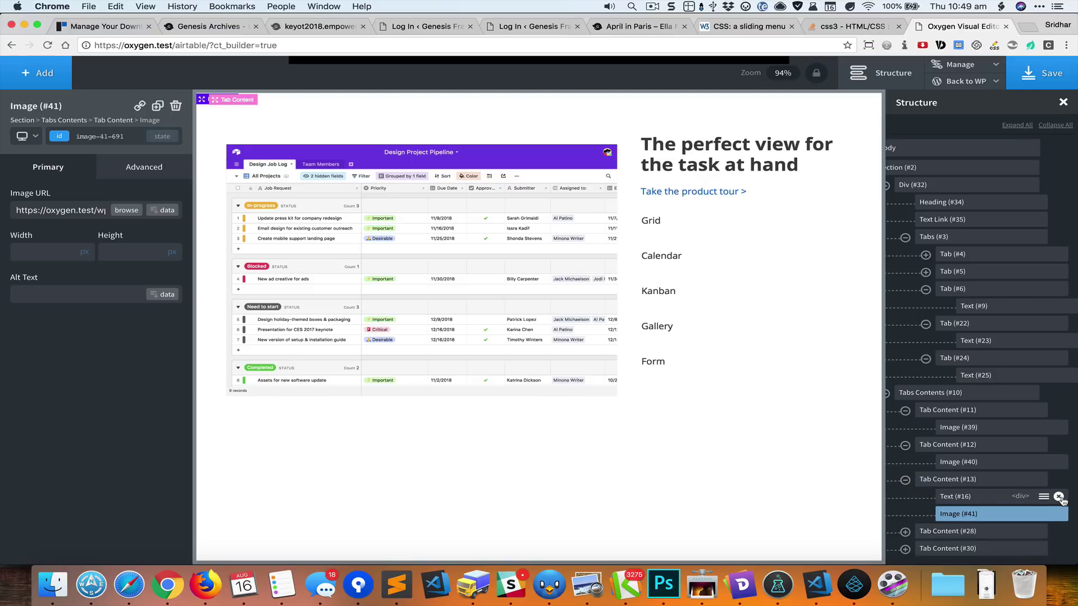
left_click(1059, 497)
Step: Add the gallery_view image to the fourth panel and delete its placeholder text
left_click(905, 515)
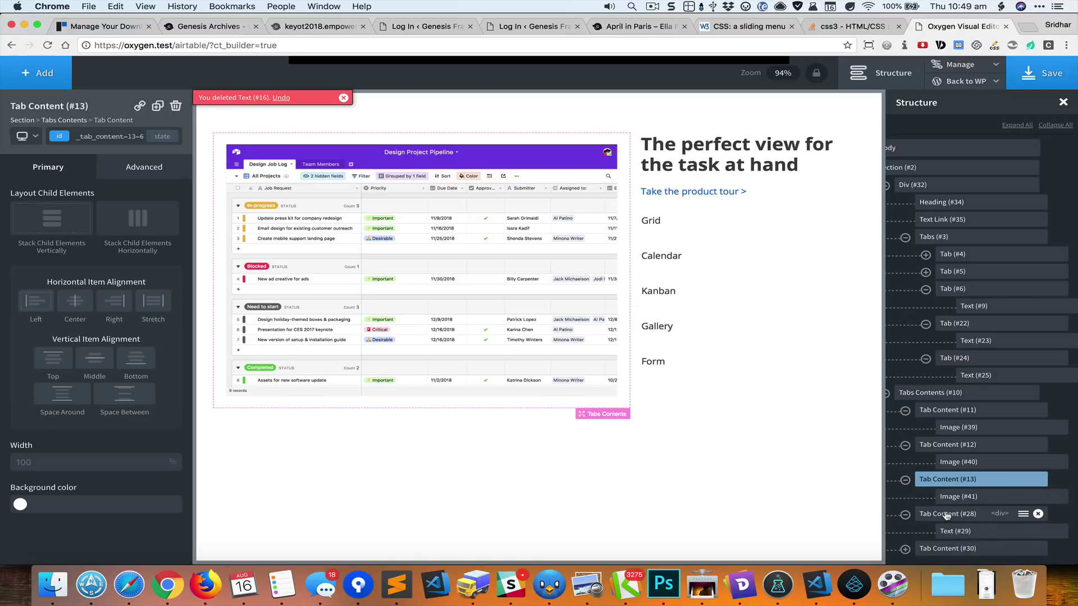
left_click(951, 515)
key("super+space")
key("Return")
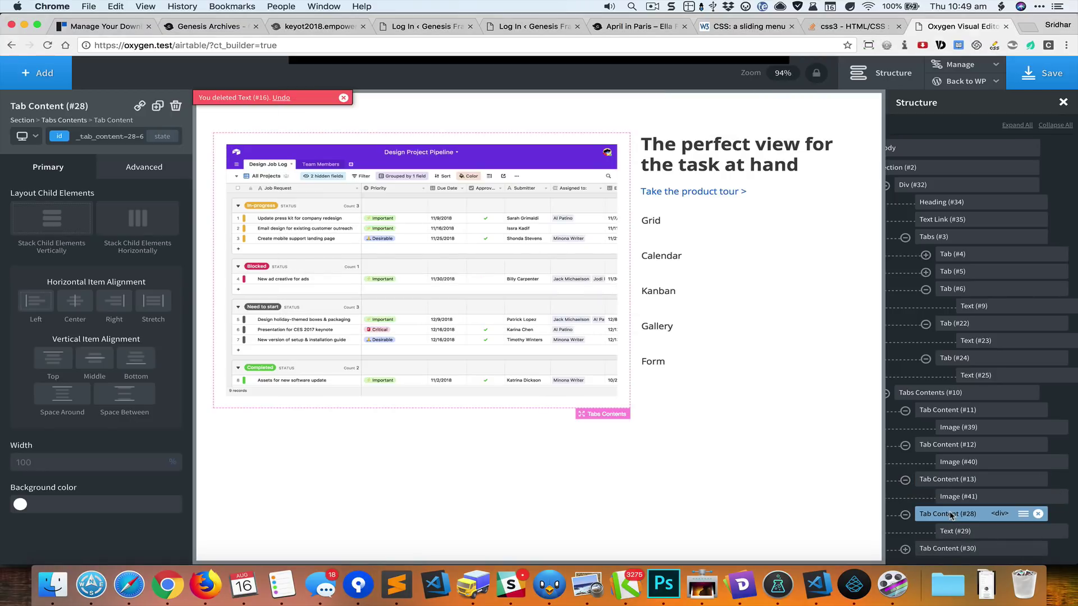
left_click(129, 212)
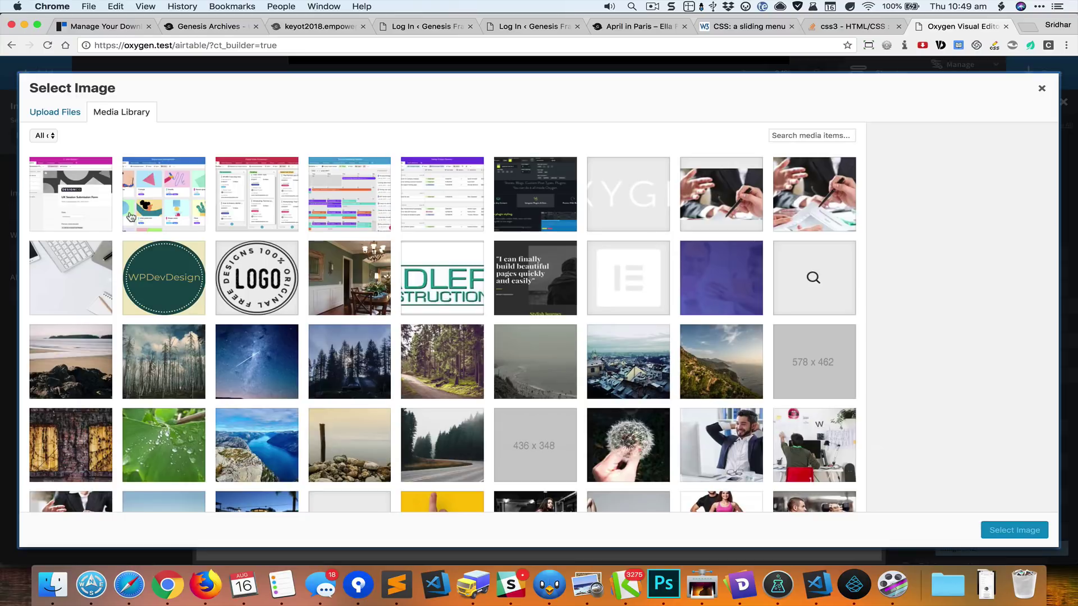
left_click(164, 209)
left_click(1003, 529)
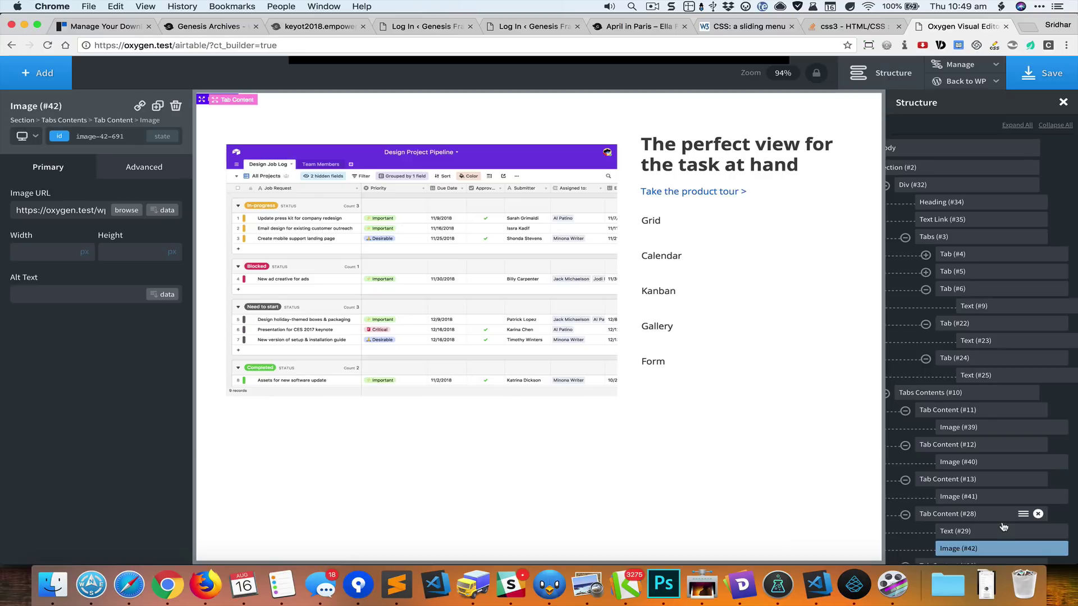
scroll(1004, 528, "down", 1)
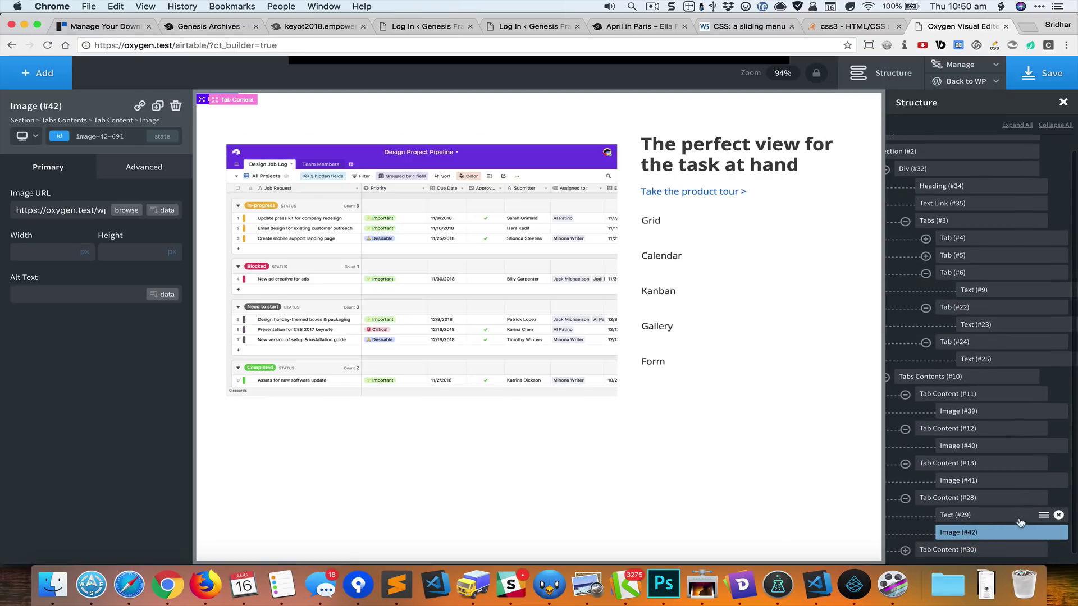
left_click(1059, 516)
Step: Add the form_view image to the fifth panel and delete its placeholder text
scroll(977, 534, "down", 1)
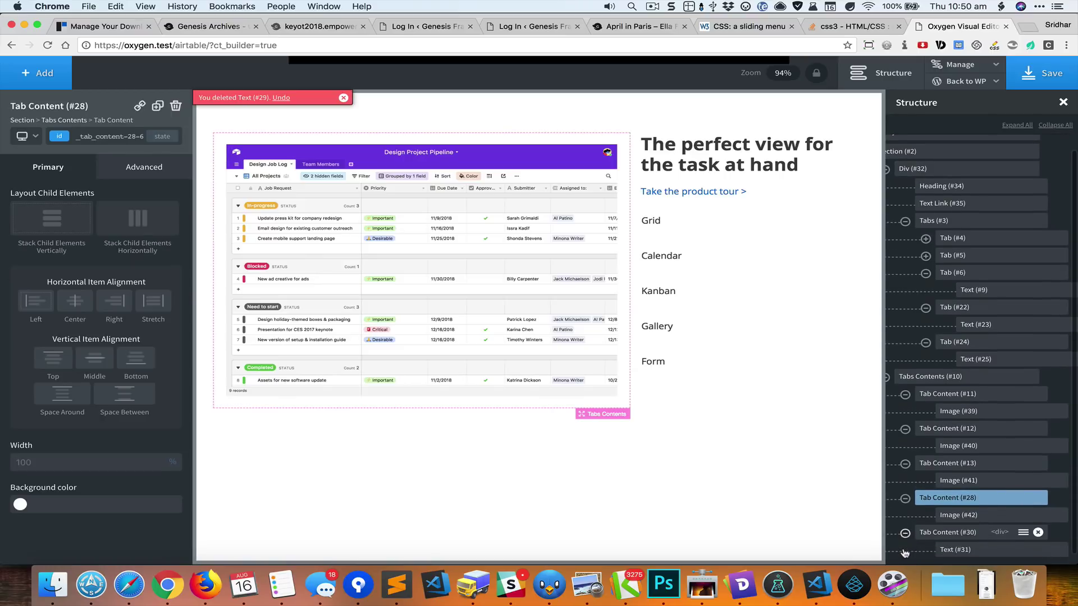
left_click(975, 533)
type("image")
key("Return")
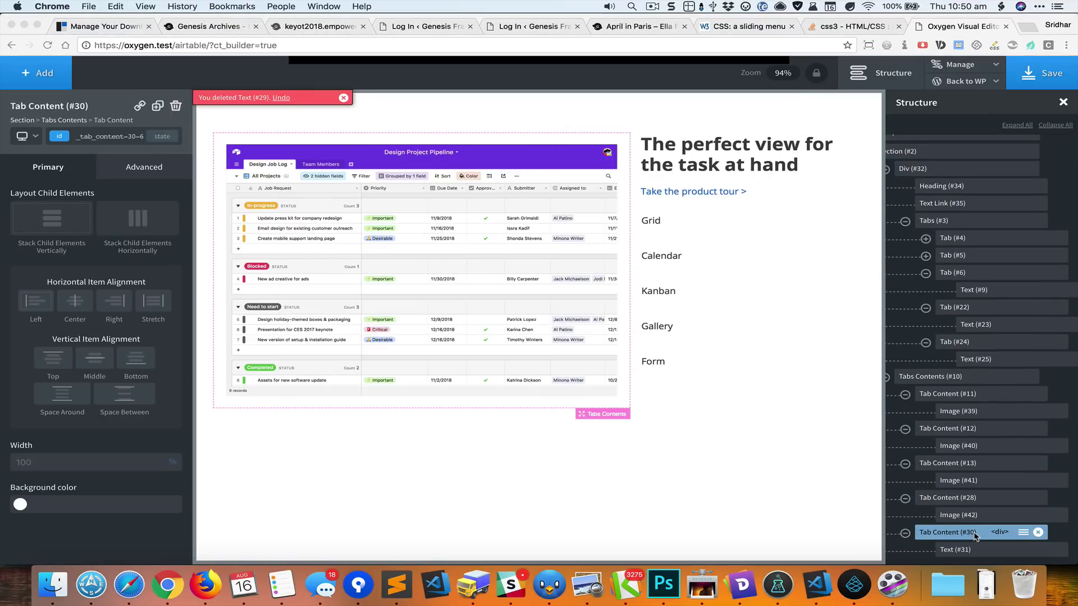
left_click(126, 210)
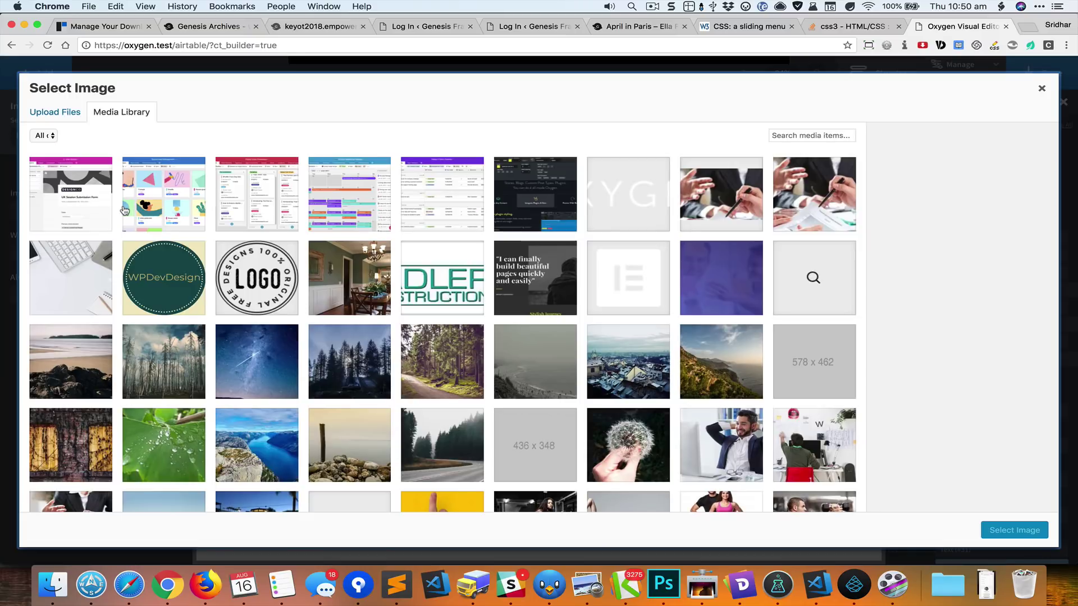
left_click(106, 205)
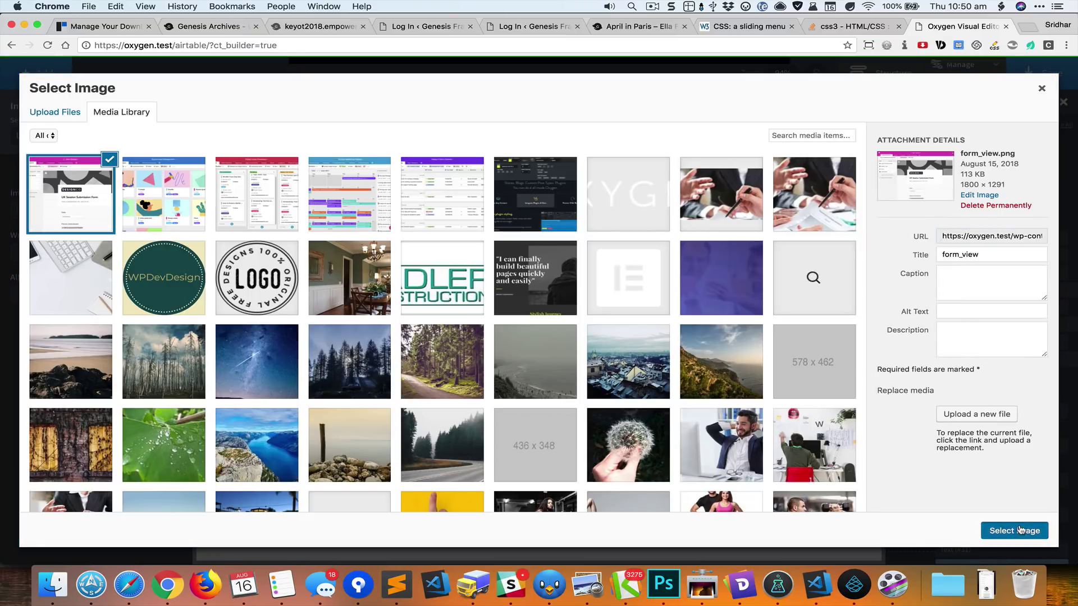
left_click(1016, 529)
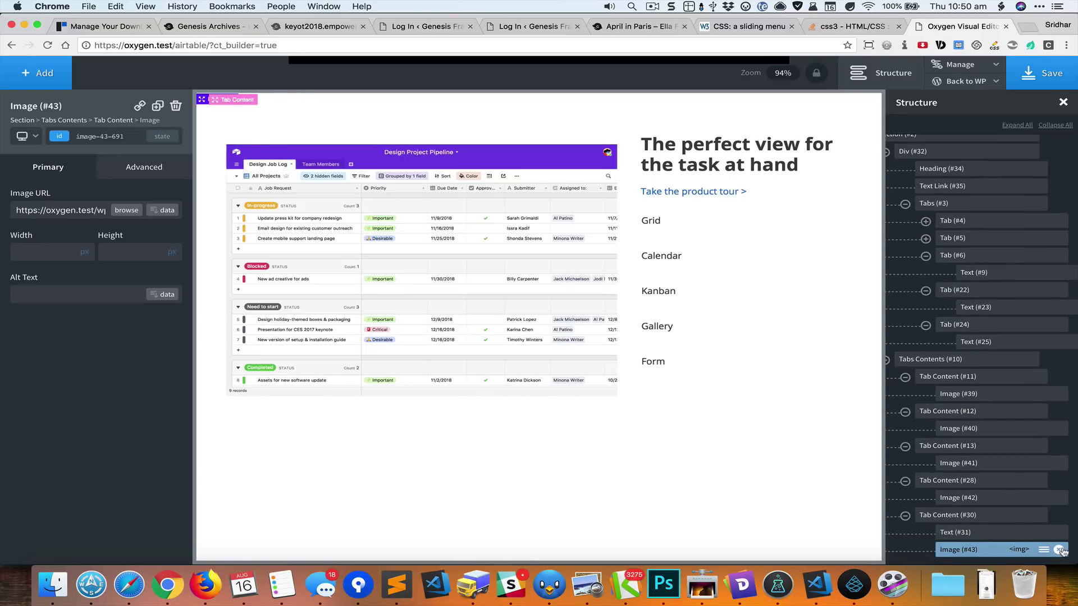
left_click(1059, 533)
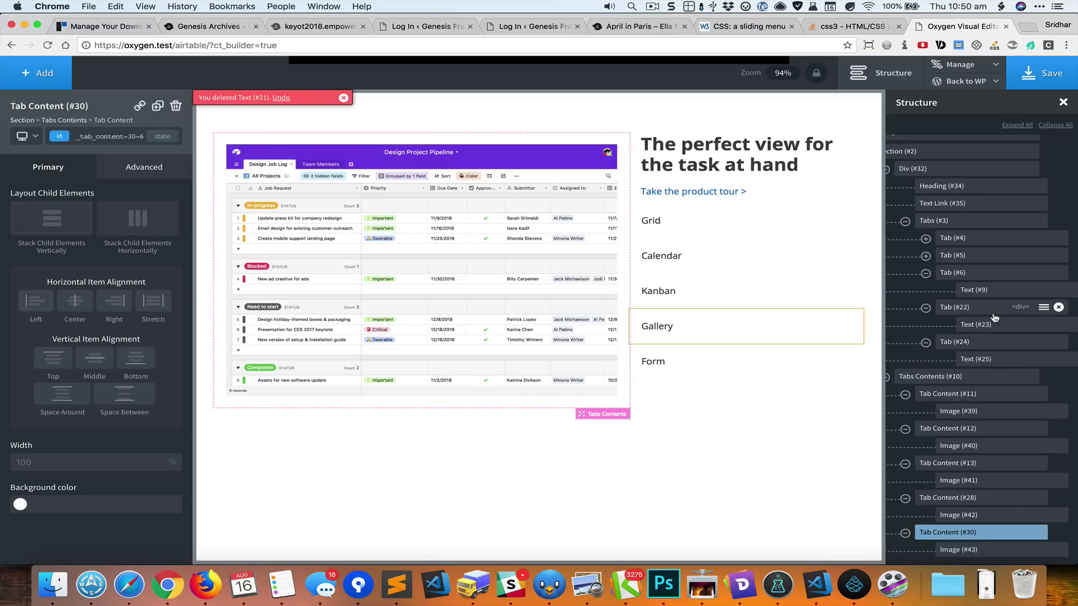
Step: Preview the Calendar, Kanban, Gallery and Form tab images, then return to the Grid tab
left_click(736, 264)
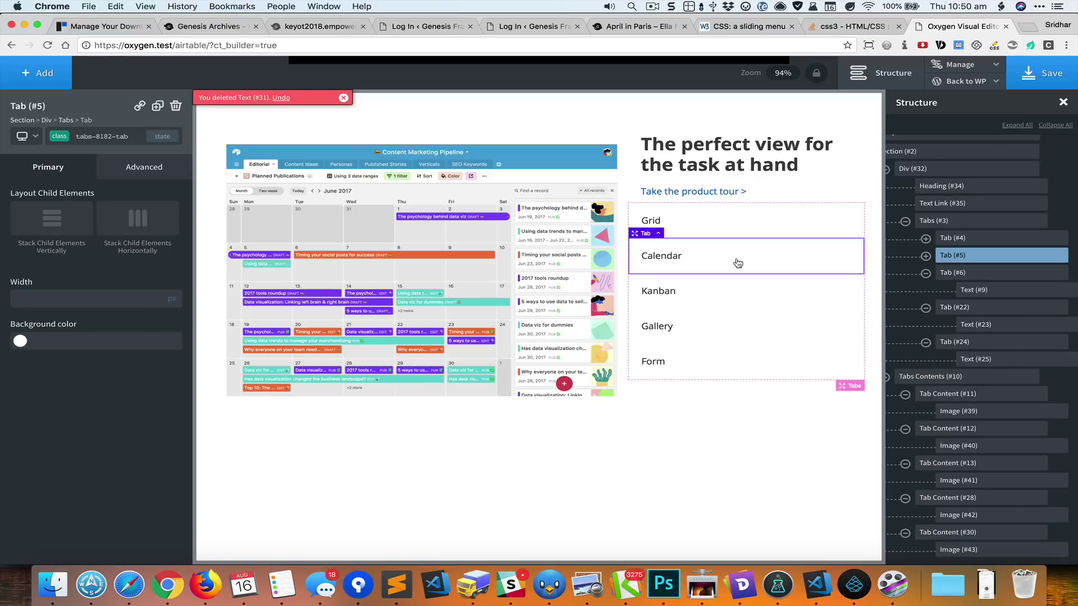
left_click(739, 301)
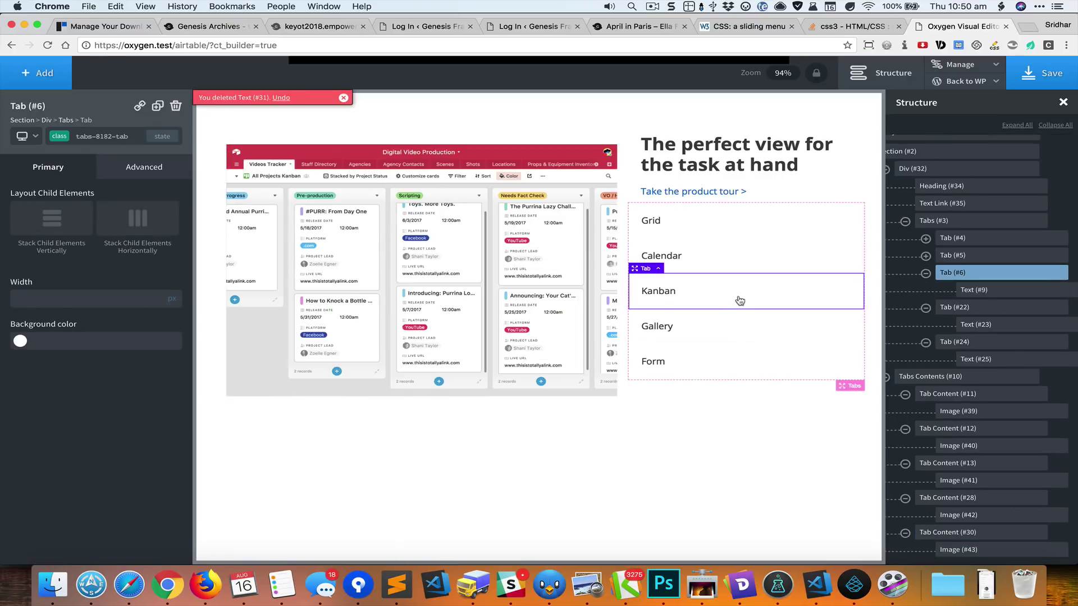
left_click(736, 335)
left_click(744, 365)
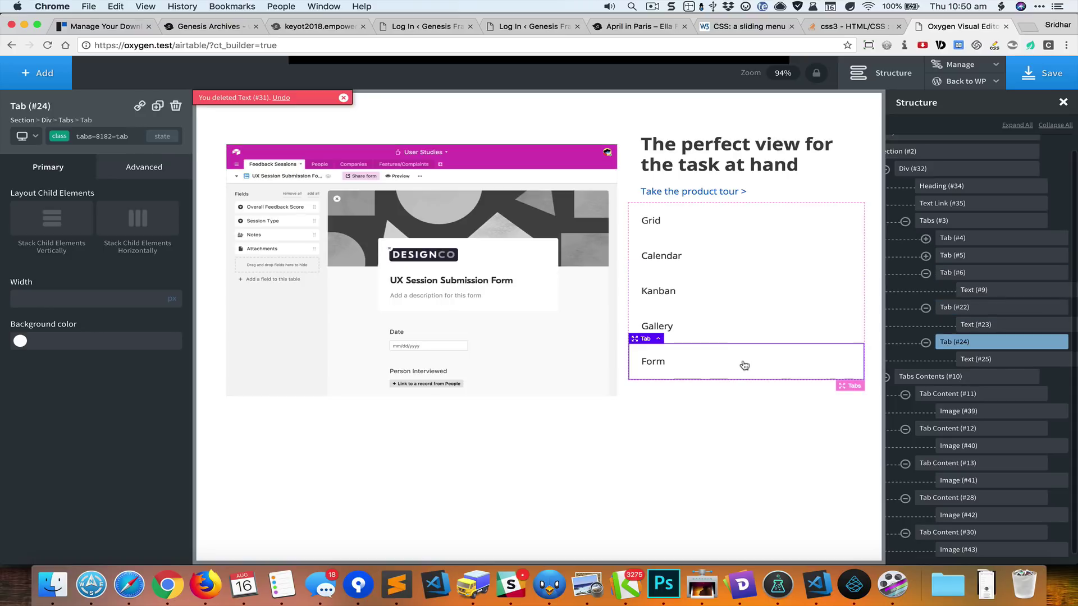
left_click(780, 233)
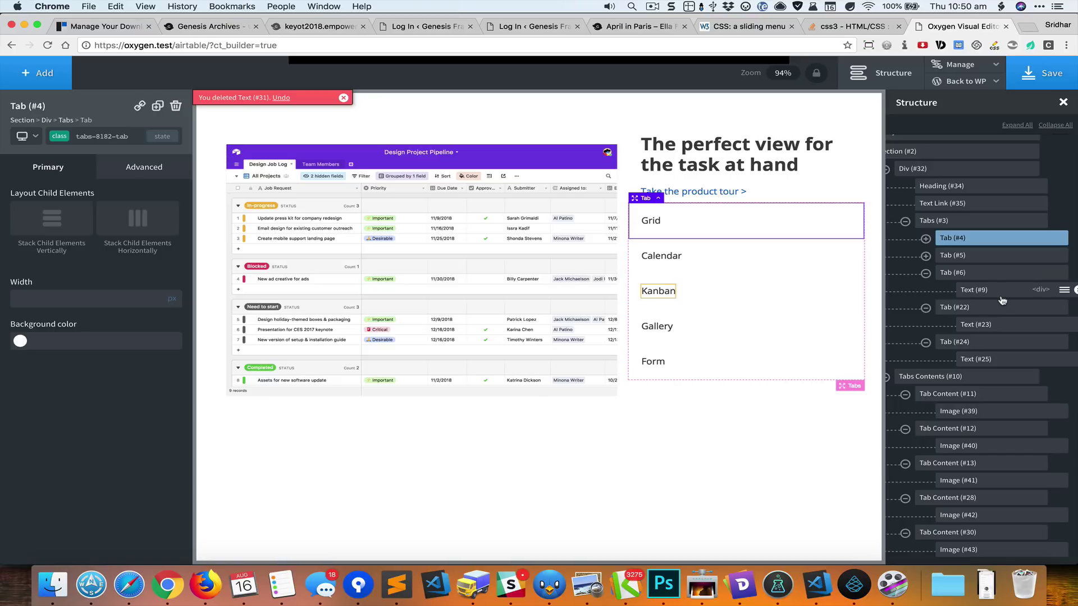
Step: Set the Section's Vertical Item Alignment to Middle to centre the heading-and-tabs column beside the image
scroll(965, 242, "left", 3)
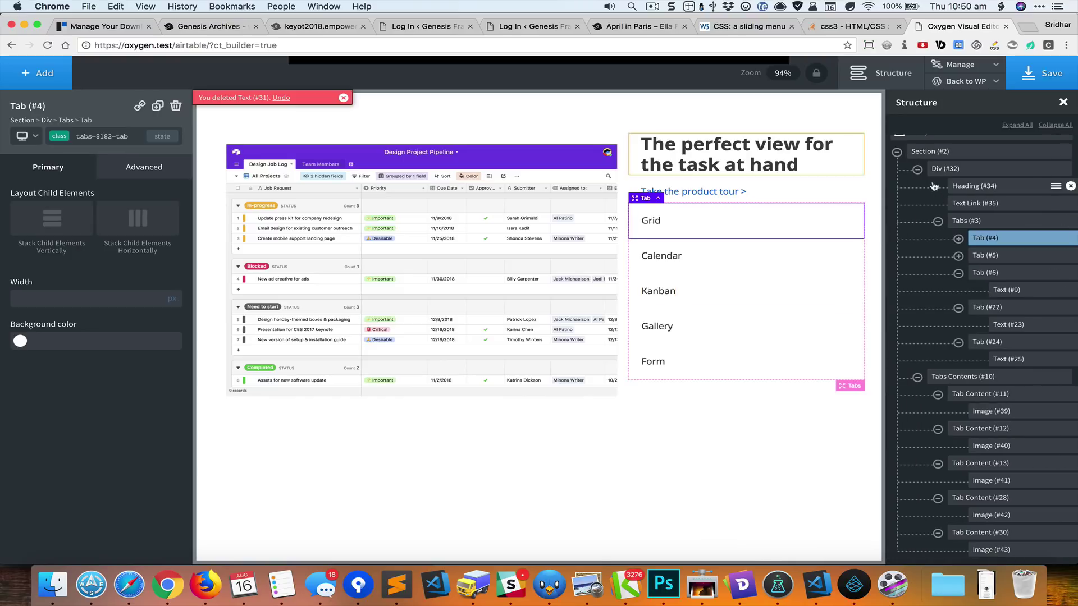
left_click(917, 170)
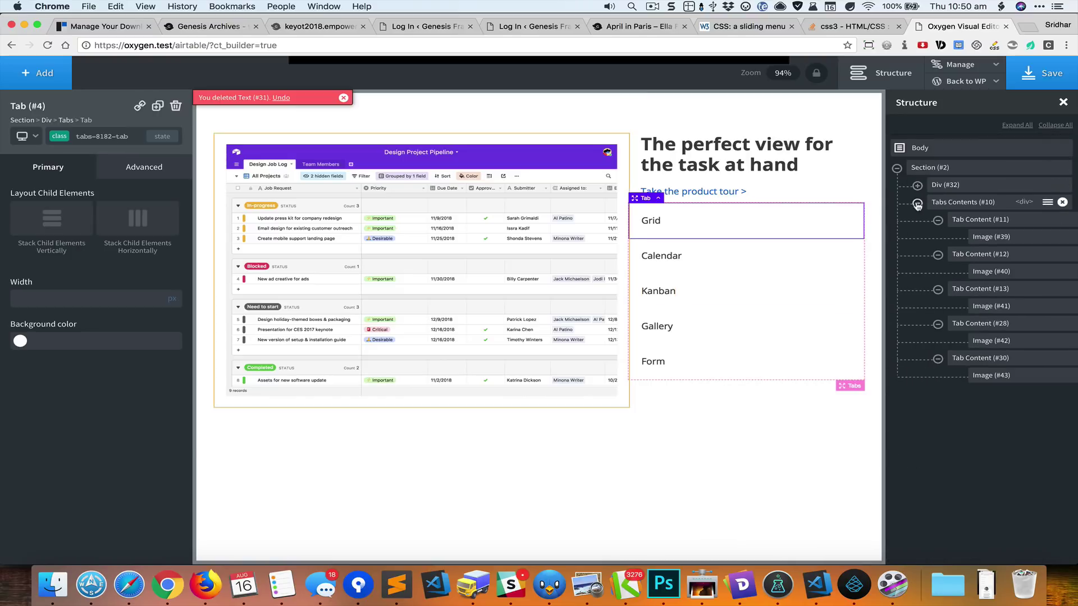
left_click(947, 168)
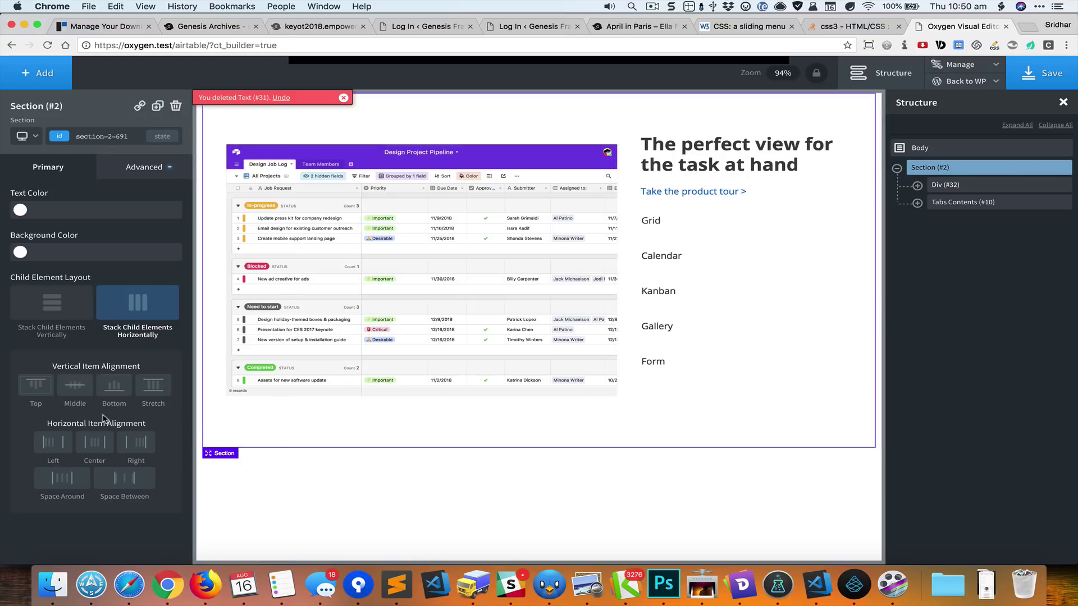
left_click(79, 399)
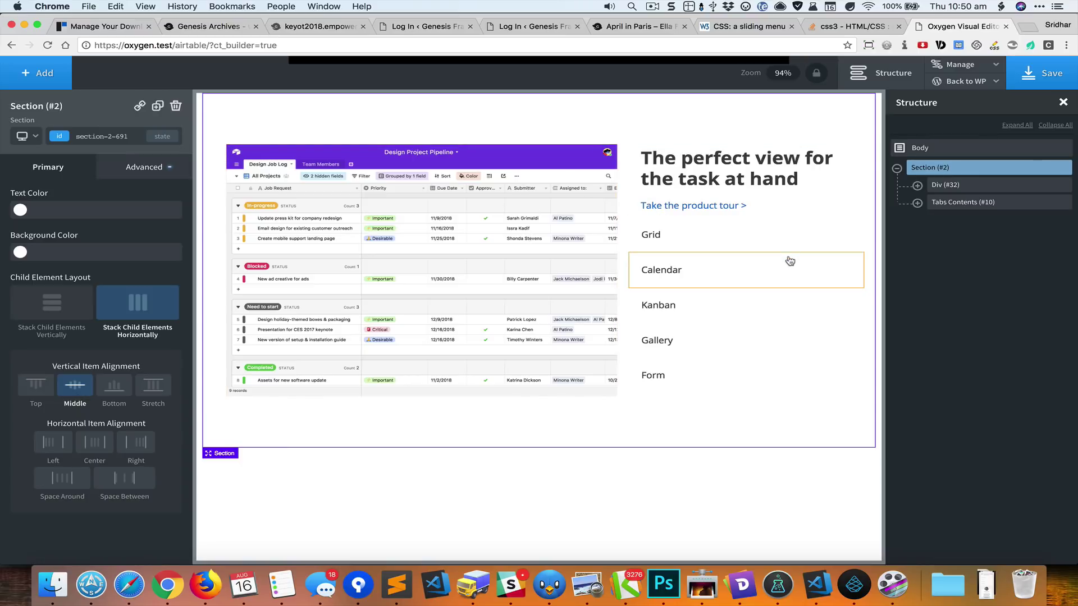
key("super+grave")
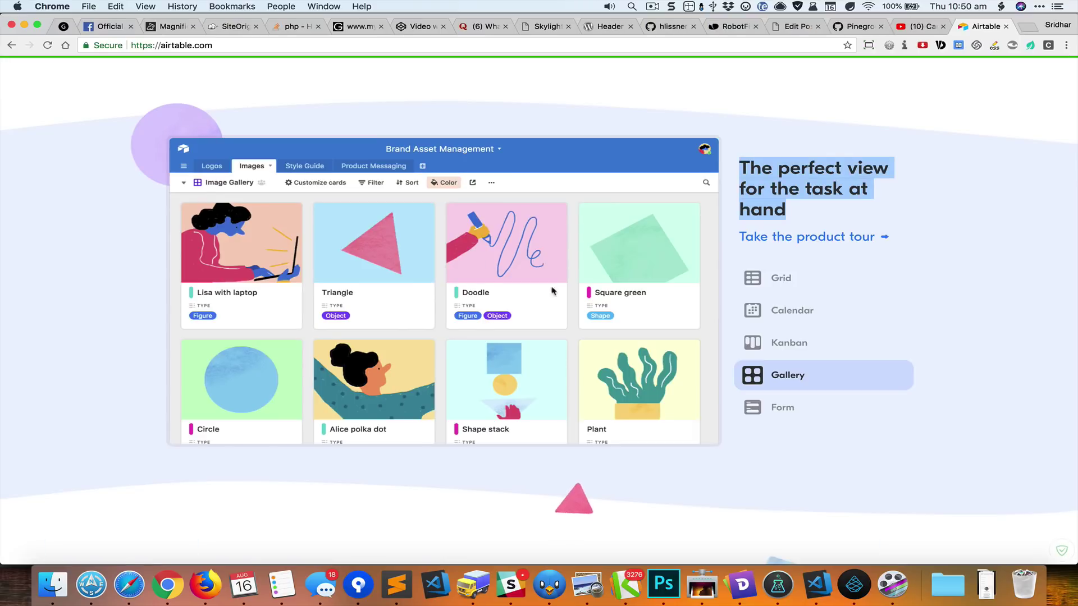
key("super+grave")
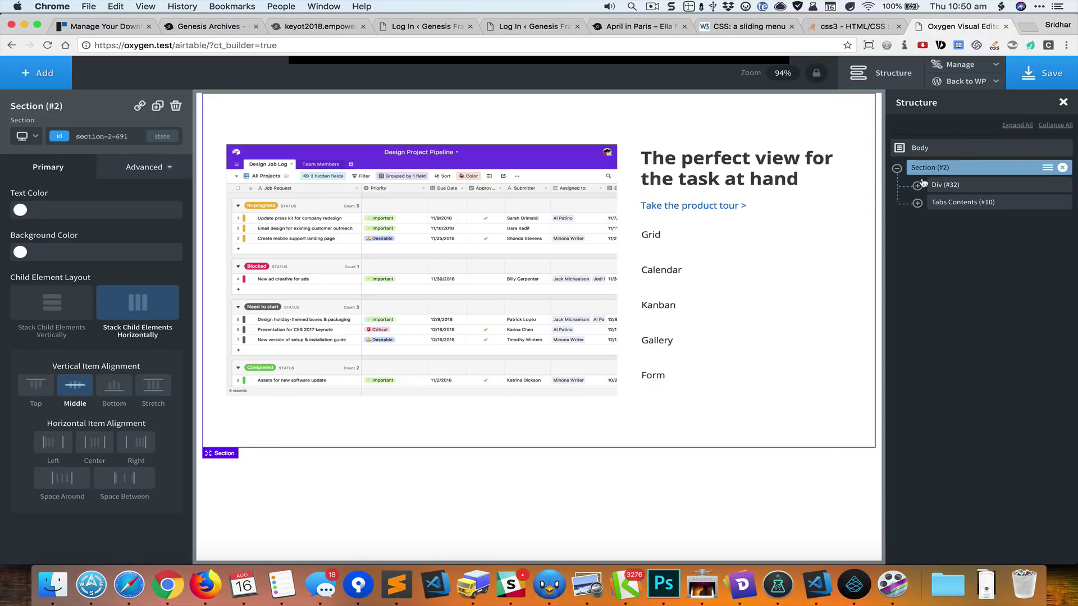
Step: Select the heading-and-tabs column Div (#32) and bring up its Advanced Size & Spacing settings
left_click(945, 203)
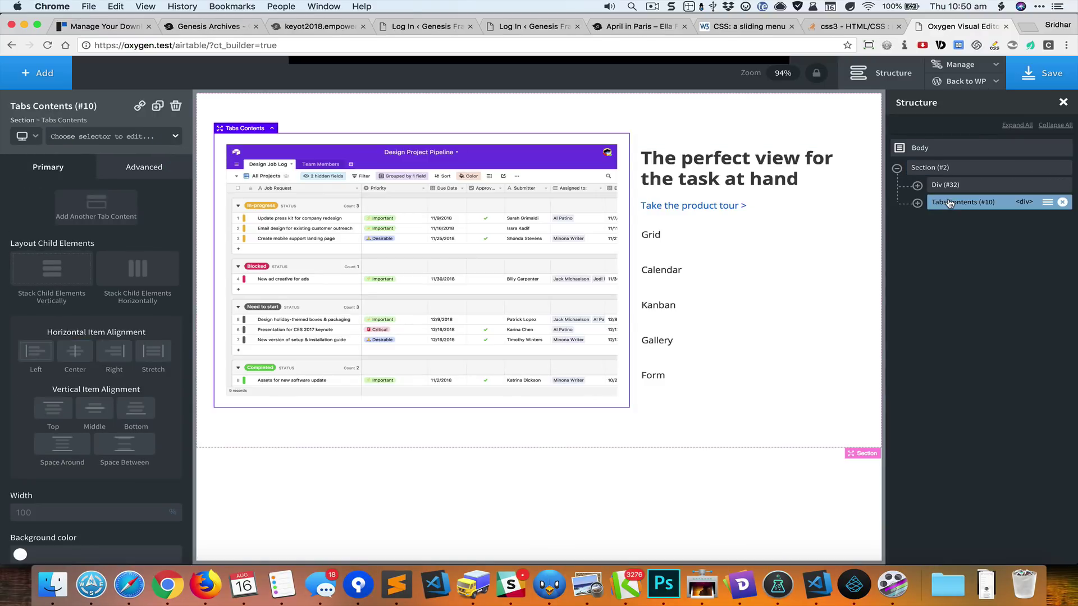
left_click(951, 185)
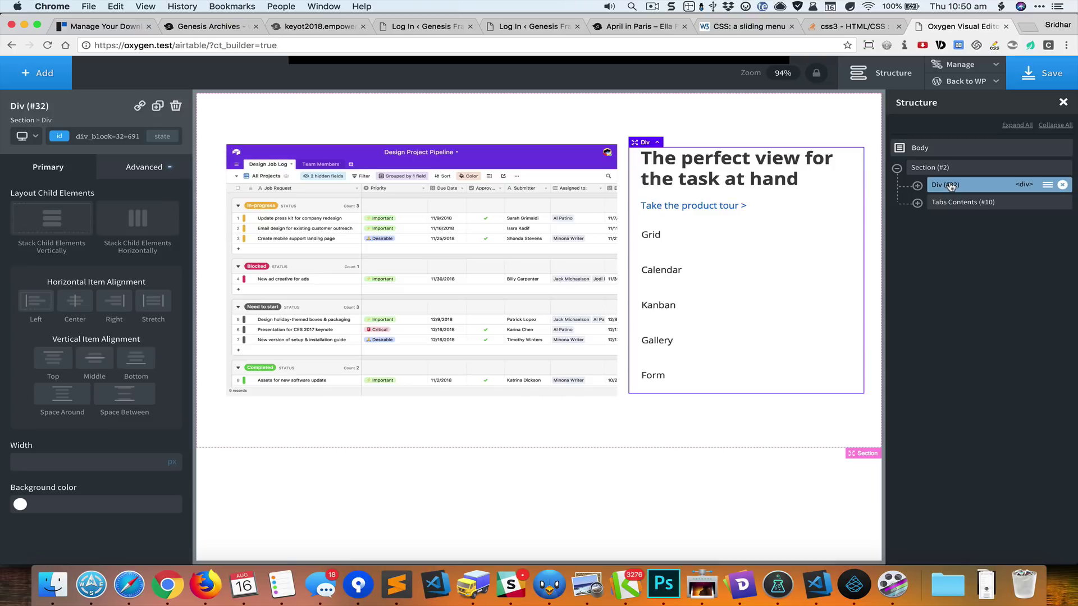
left_click(144, 173)
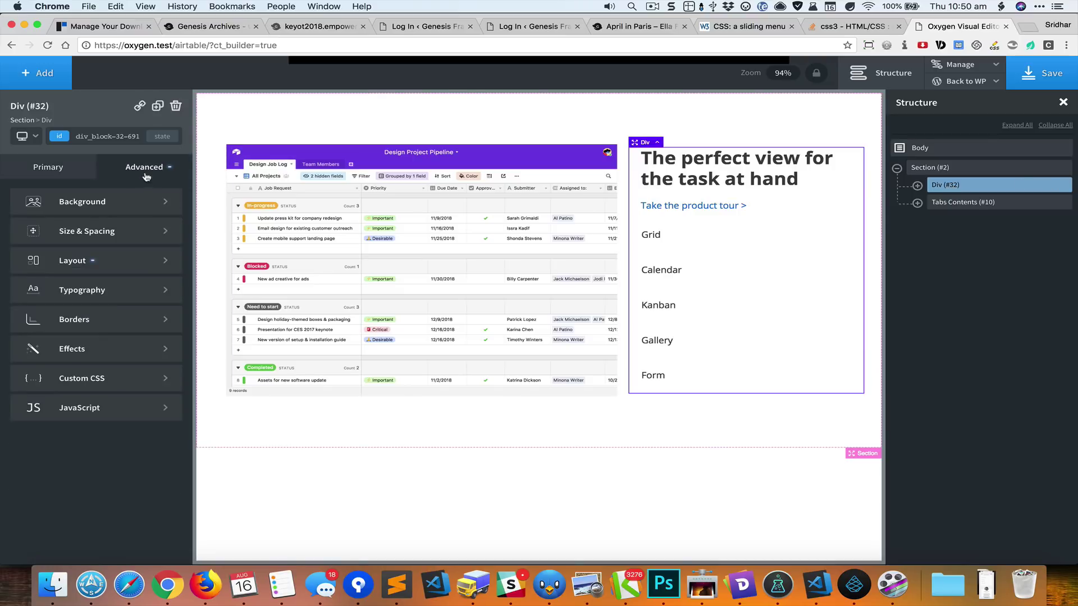
left_click(132, 230)
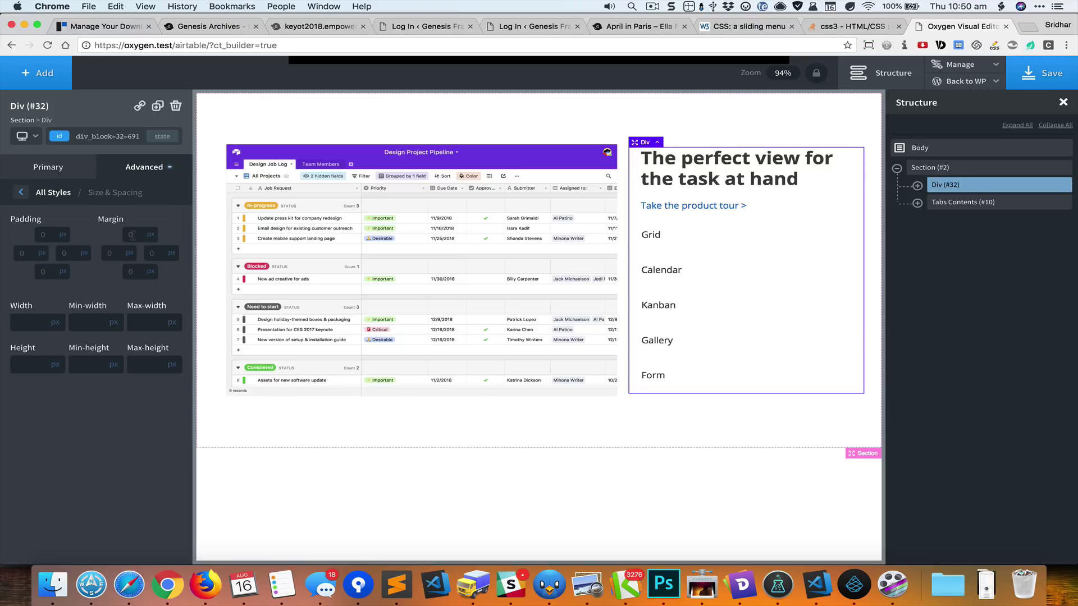
key("super+grave")
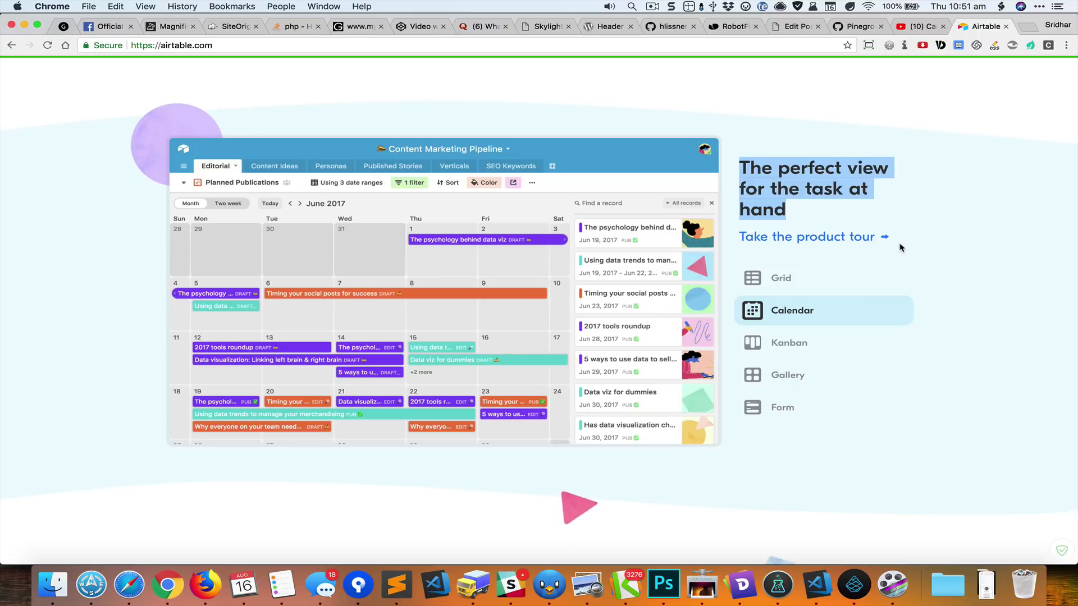
Step: Measure the width of Airtable's heading column with an on-screen selection
key("super+shift+5")
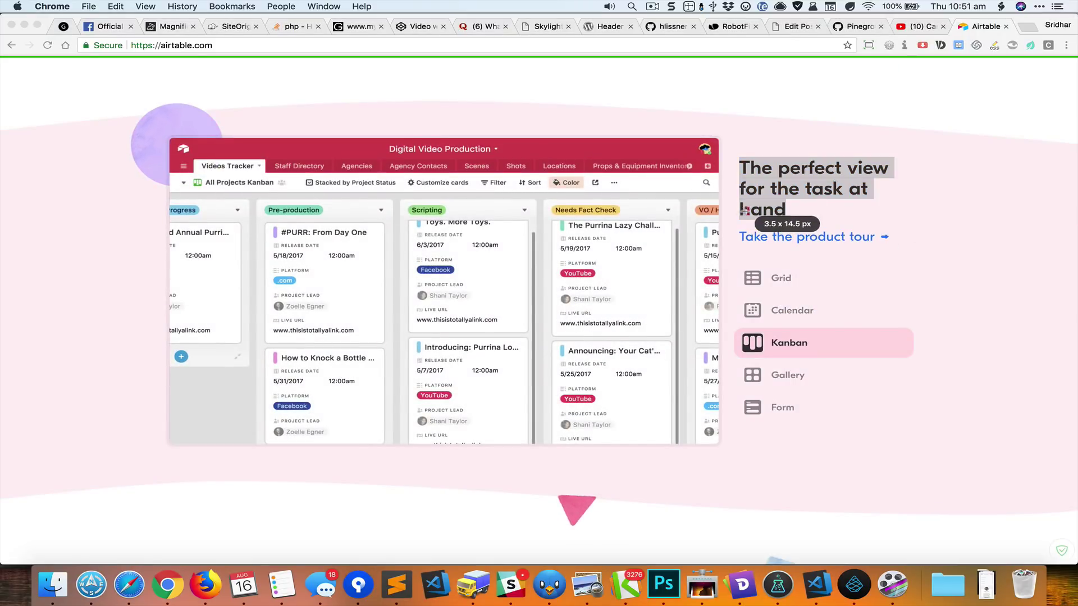
left_click_drag(737, 226, 904, 259)
Step: Set the heading-and-tabs column Div's width to 300px, then compare against Airtable
key("super+grave")
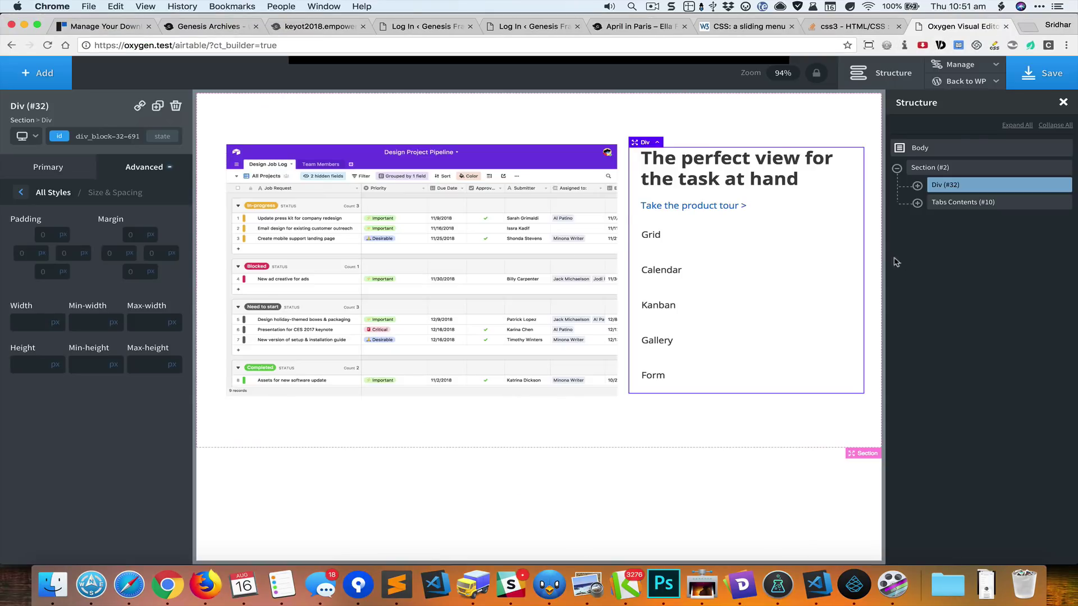
left_click(31, 319)
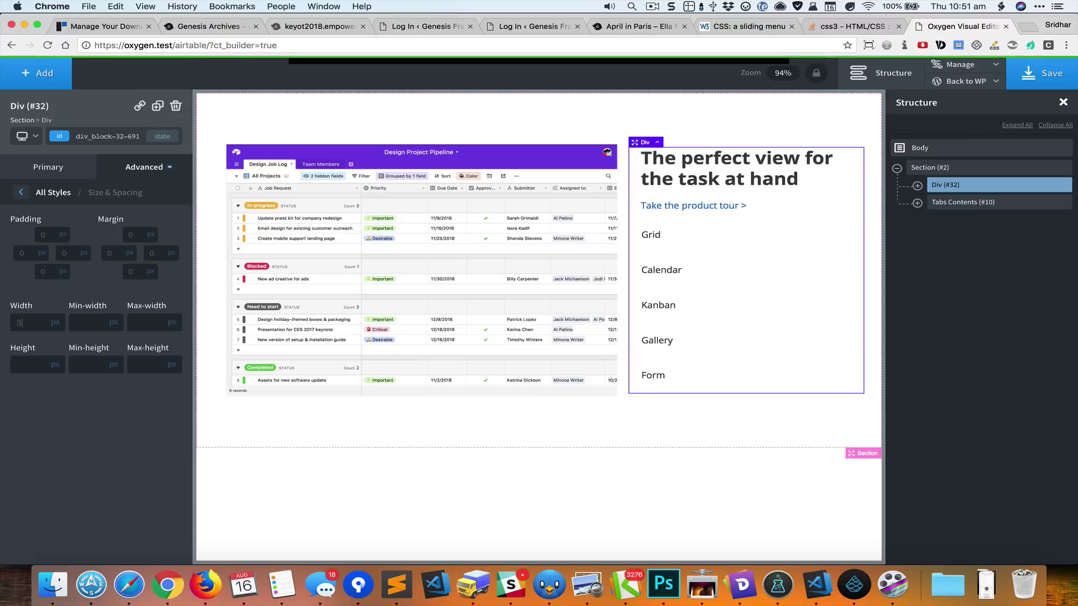
type("300")
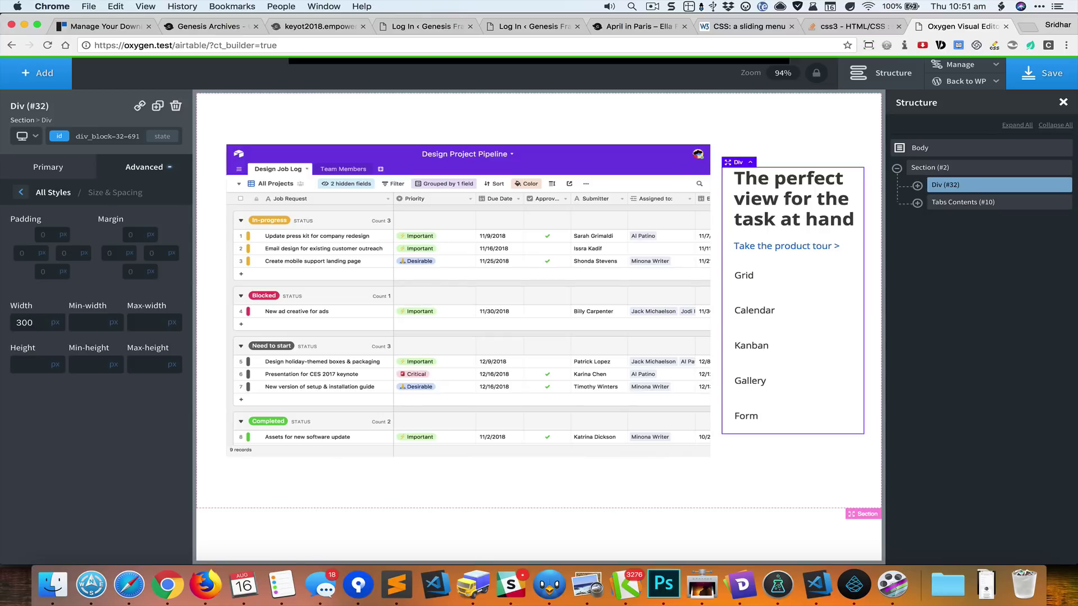
key("super+grave")
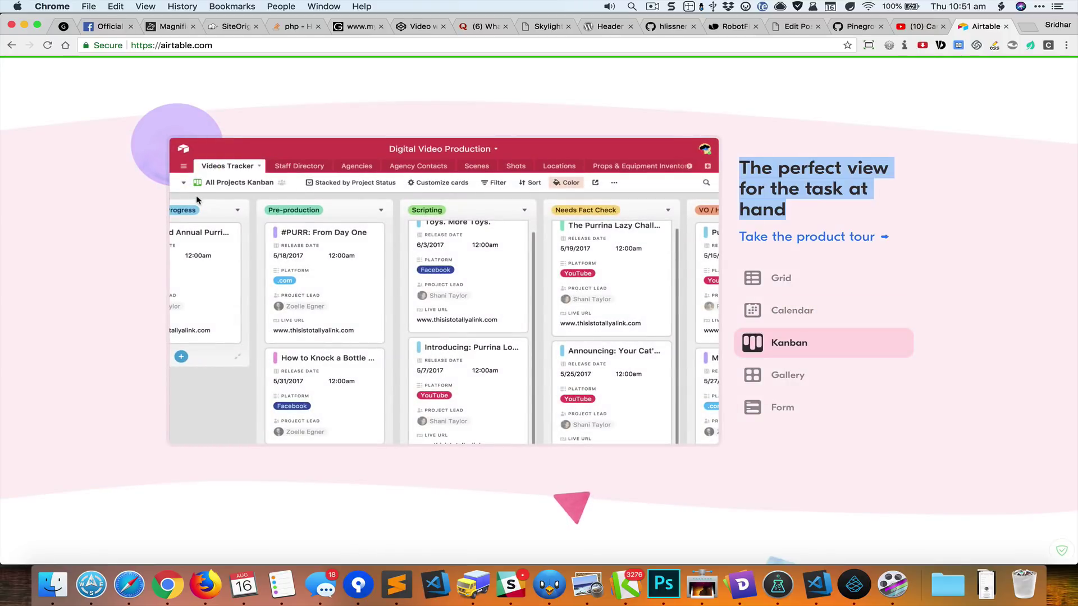
Step: Inspect Airtable's demo image in DevTools, turn off device preview, and pause scripts with F8
right_click(262, 141)
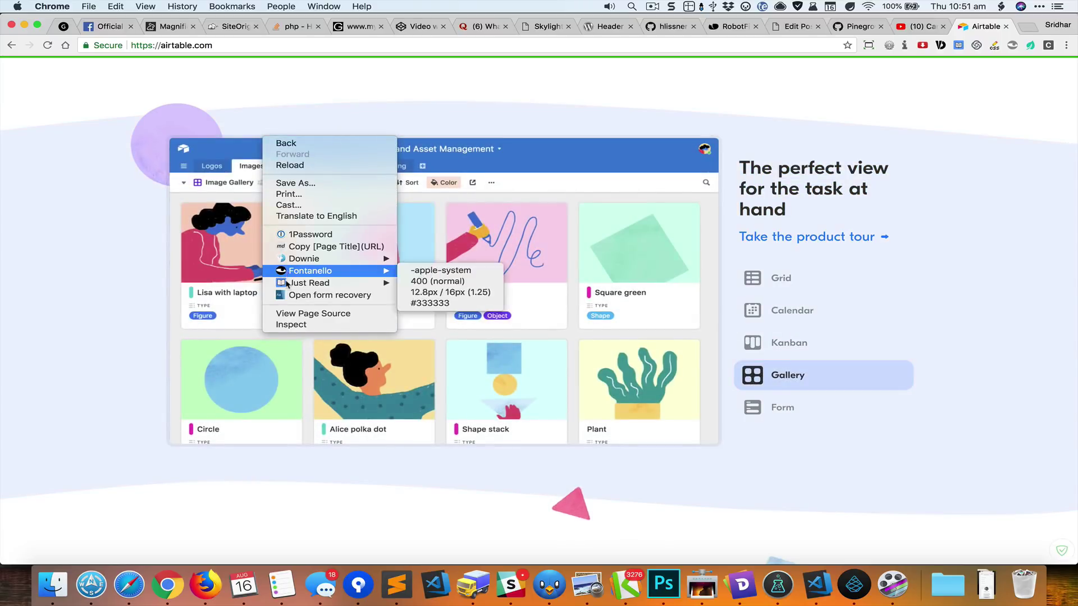
left_click(310, 325)
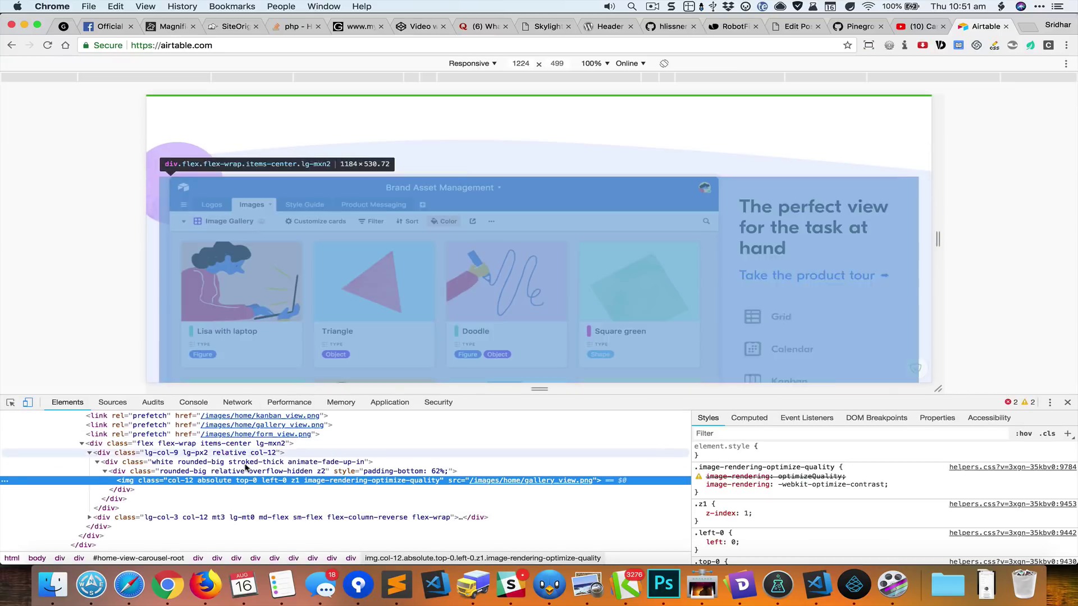
left_click(135, 473)
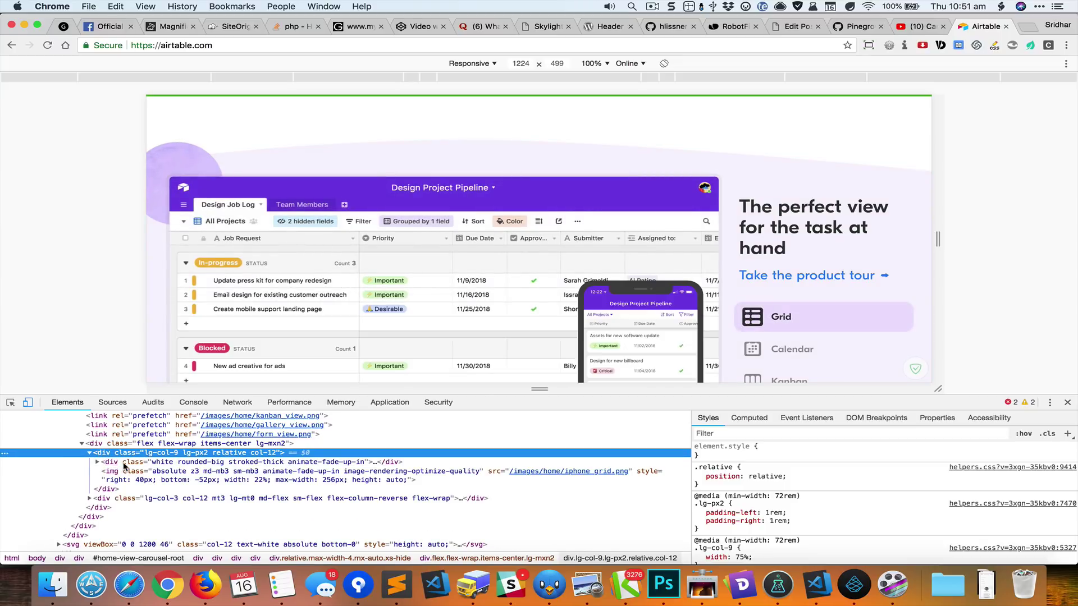
left_click(133, 473)
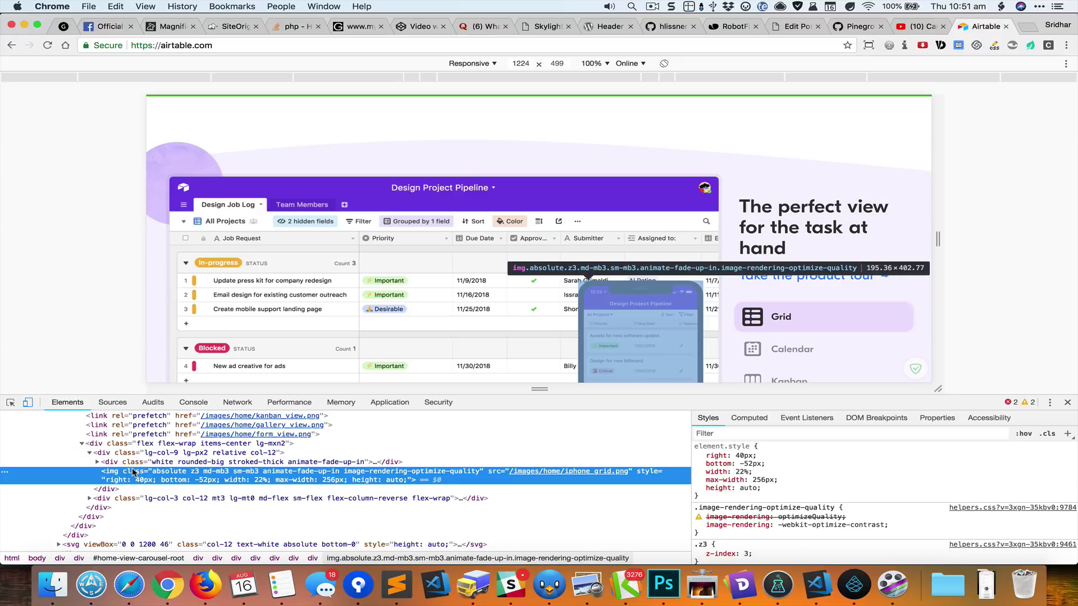
scroll(892, 250, "down", 3)
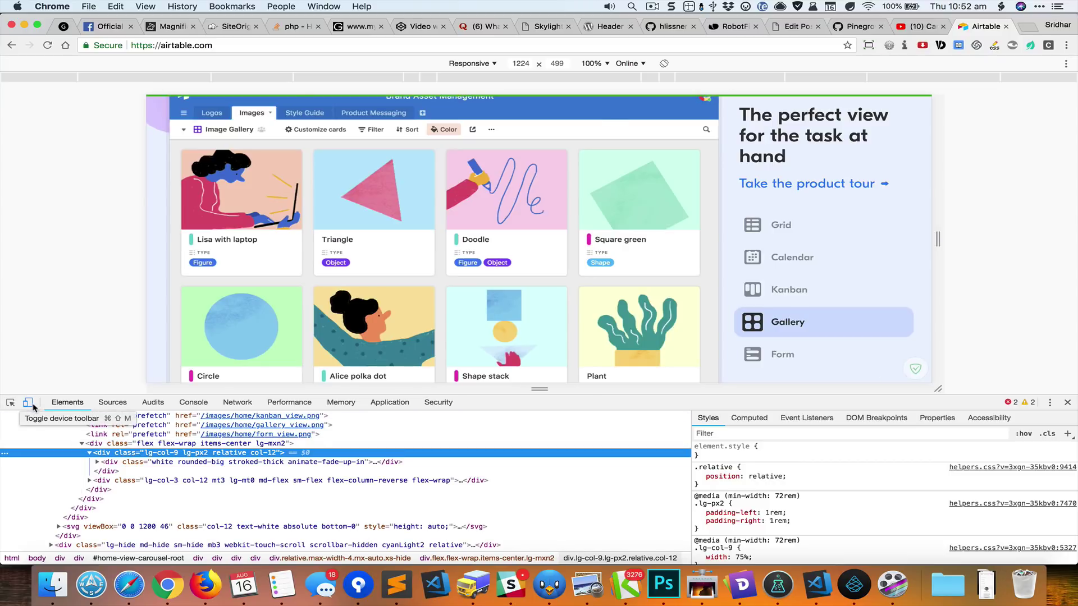
left_click(29, 403)
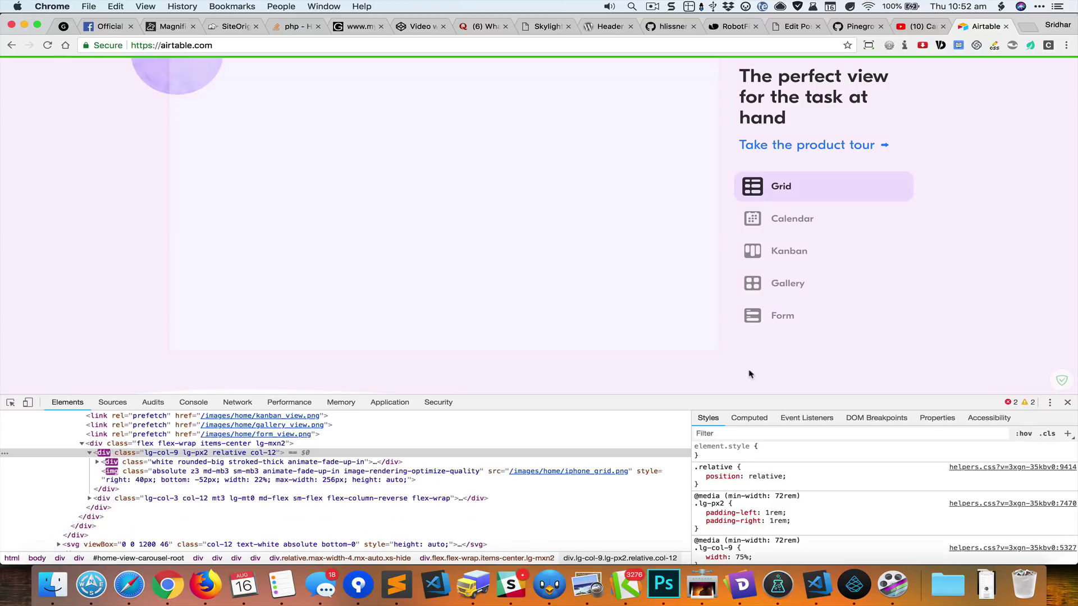
key("F8")
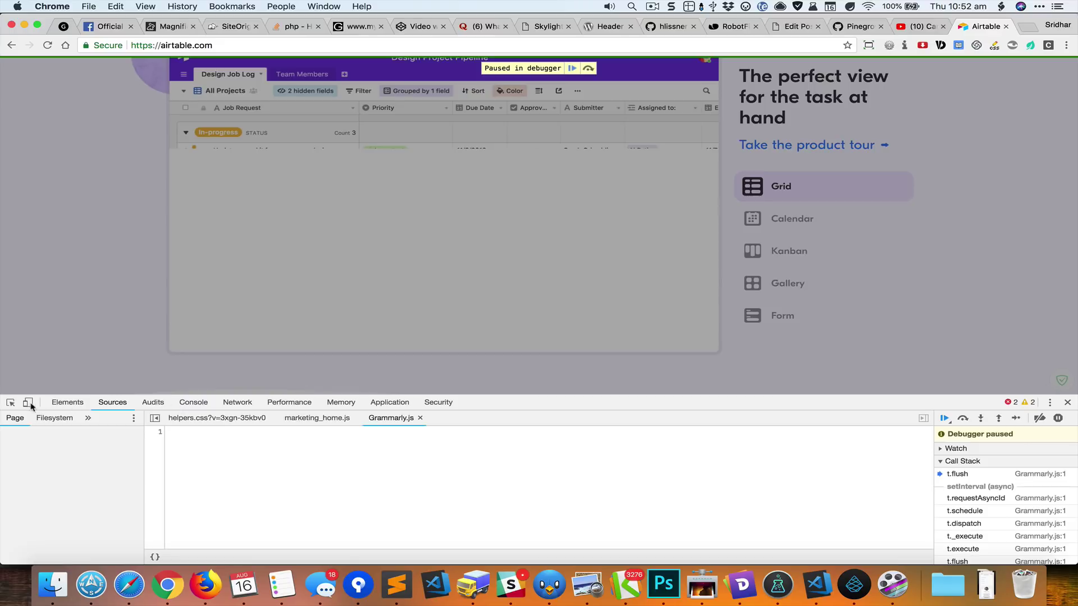
Step: Review the white image panel's 6px rounded corners, fadeUpIn animation and box-shadow styles in DevTools
left_click(10, 403)
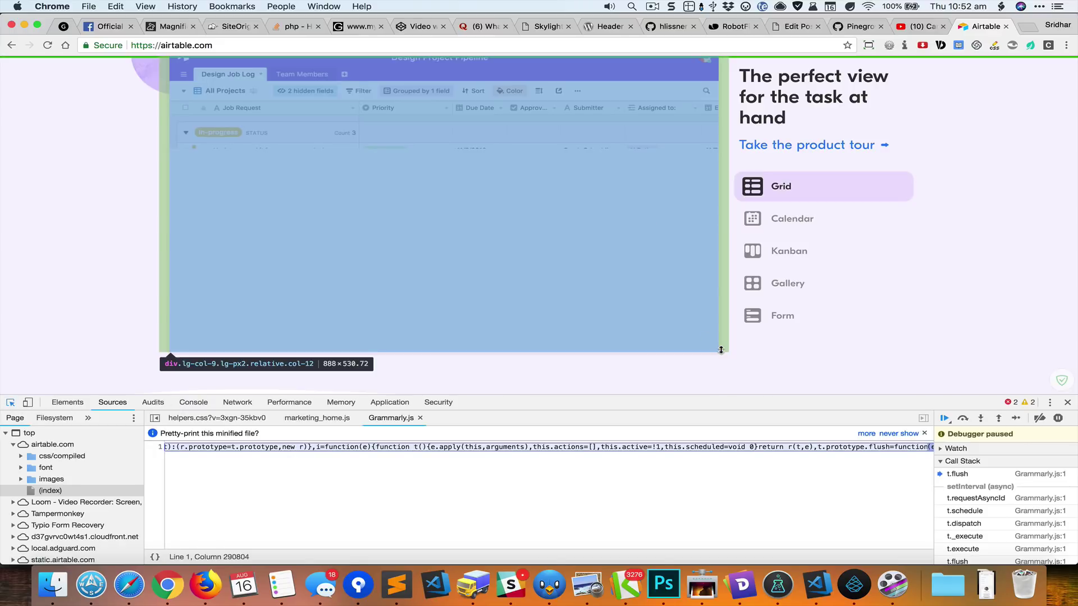
left_click(719, 348)
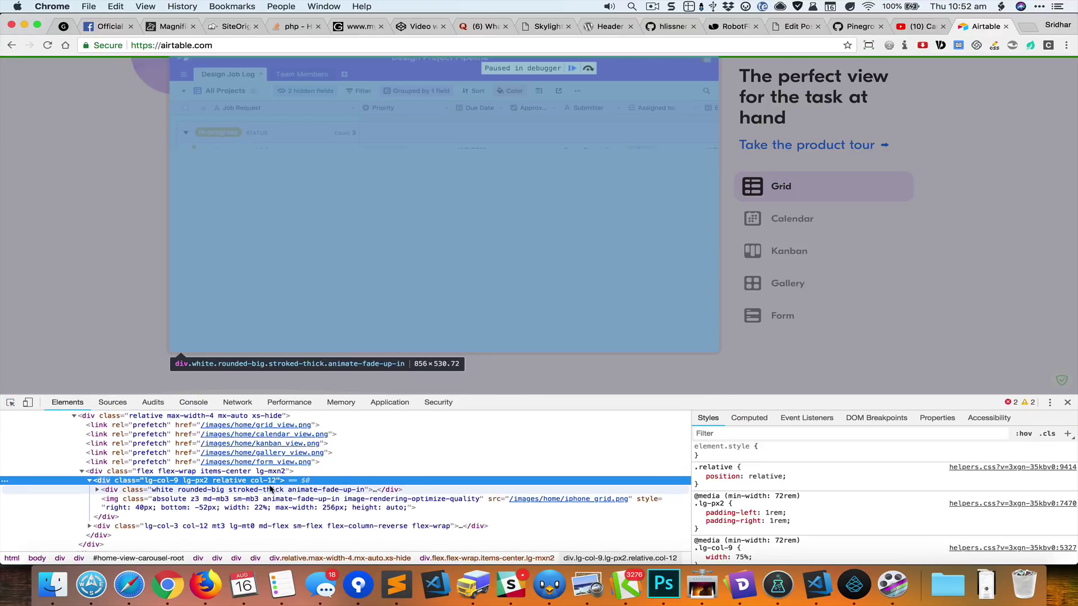
scroll(786, 483, "down", 3)
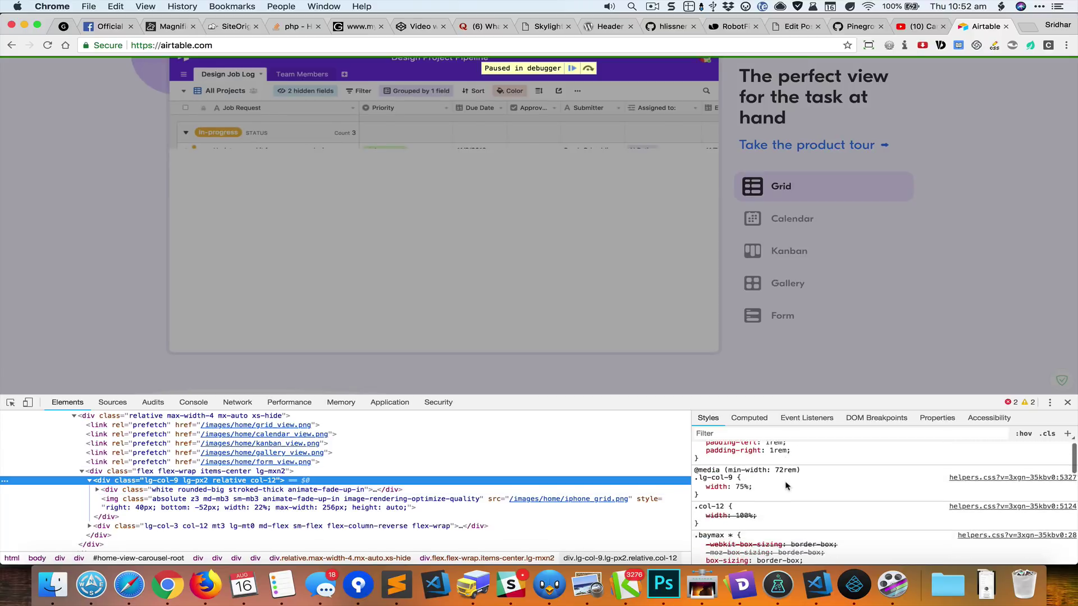
scroll(786, 482, "up", 3)
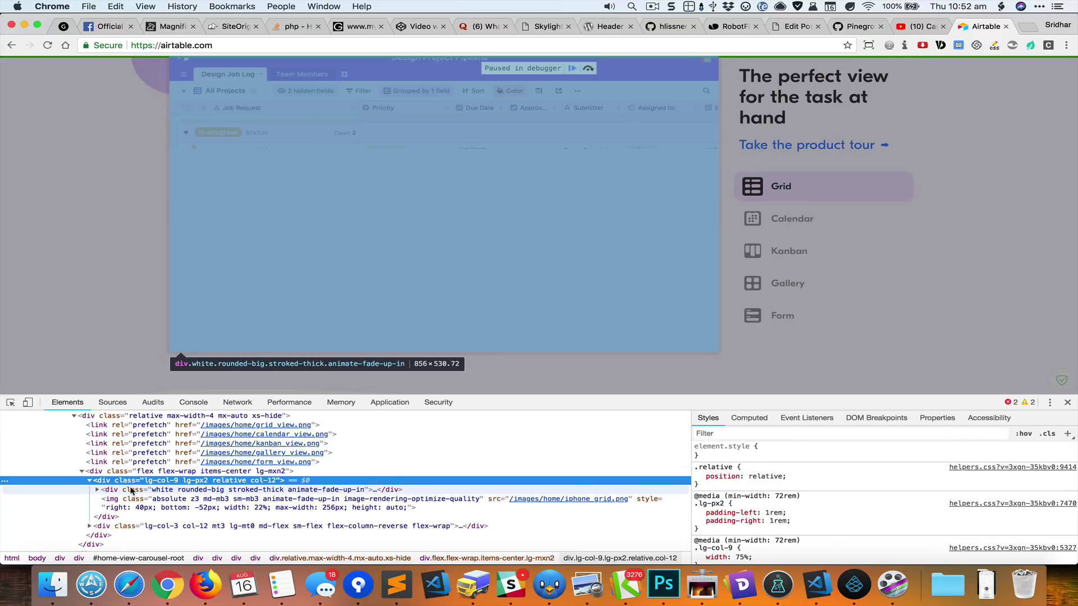
left_click(132, 491)
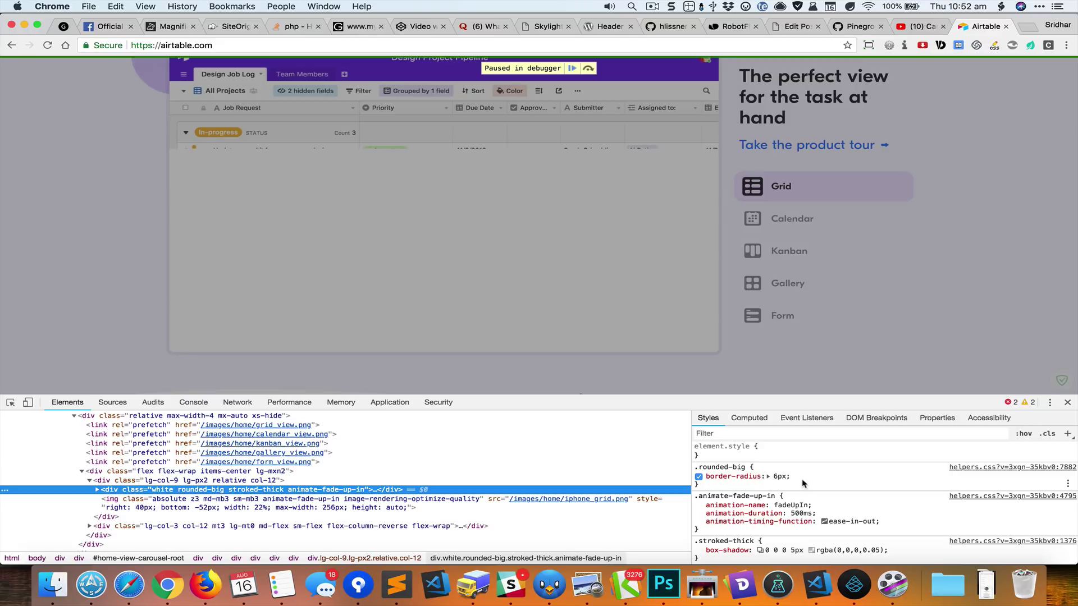
scroll(803, 484, "down", 1)
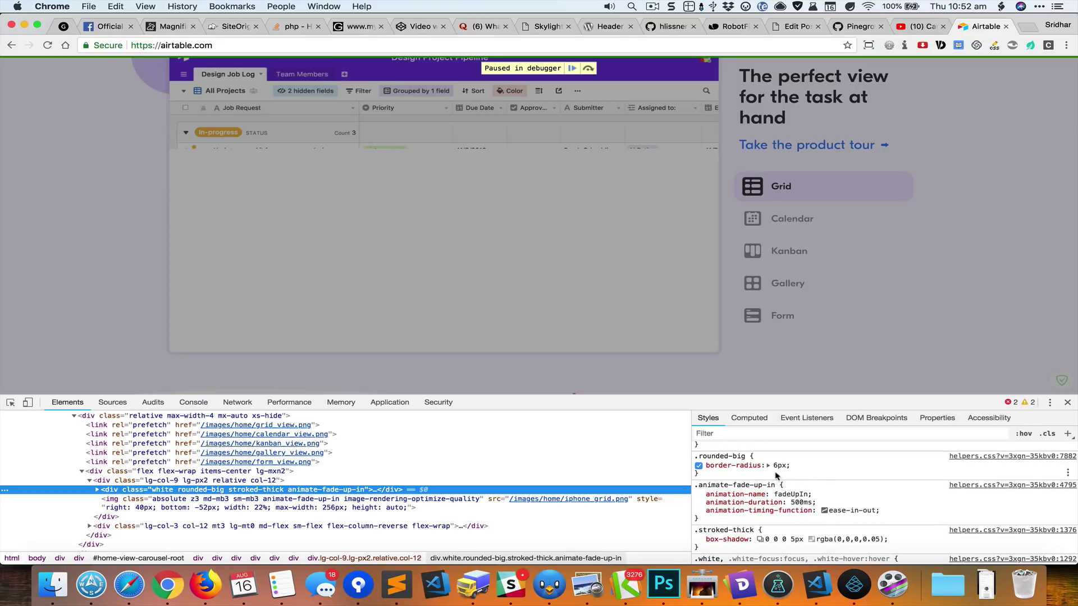
scroll(785, 468, "down", 1)
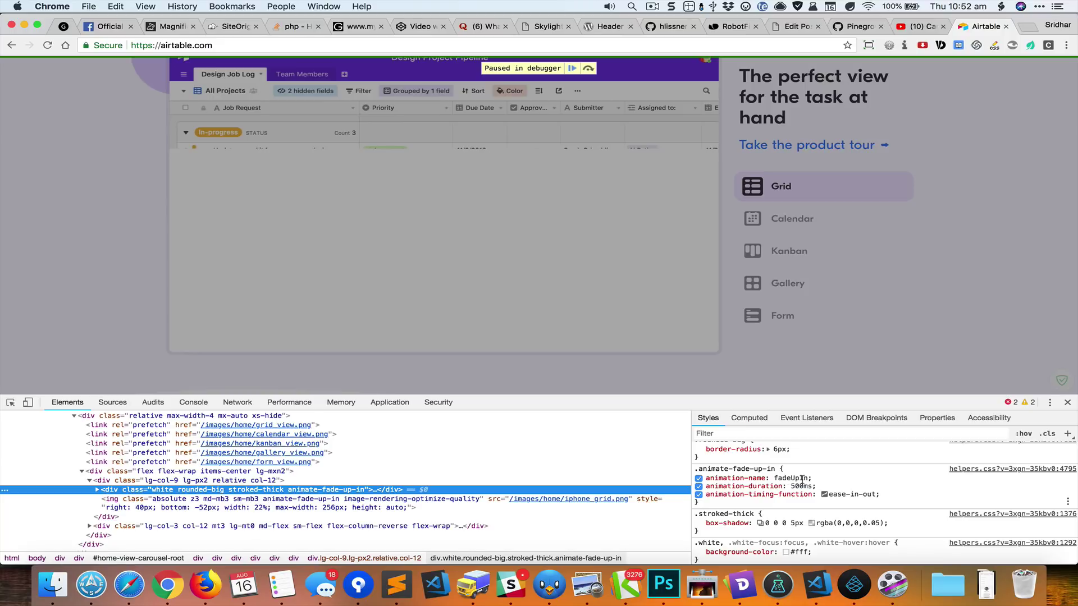
scroll(802, 478, "down", 2)
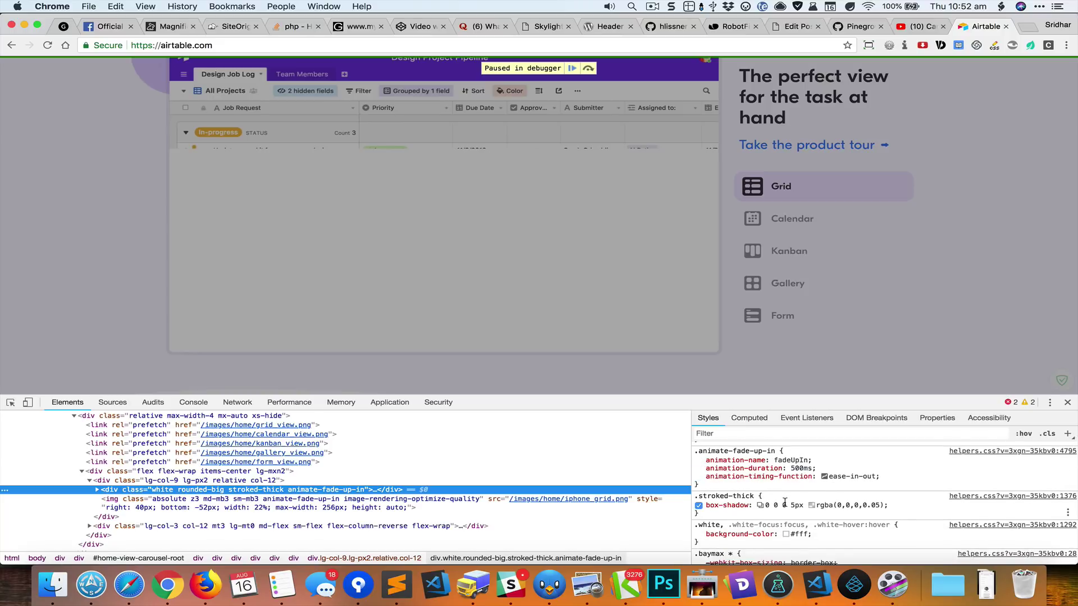
scroll(785, 502, "up", 2)
scroll(784, 503, "up", 1)
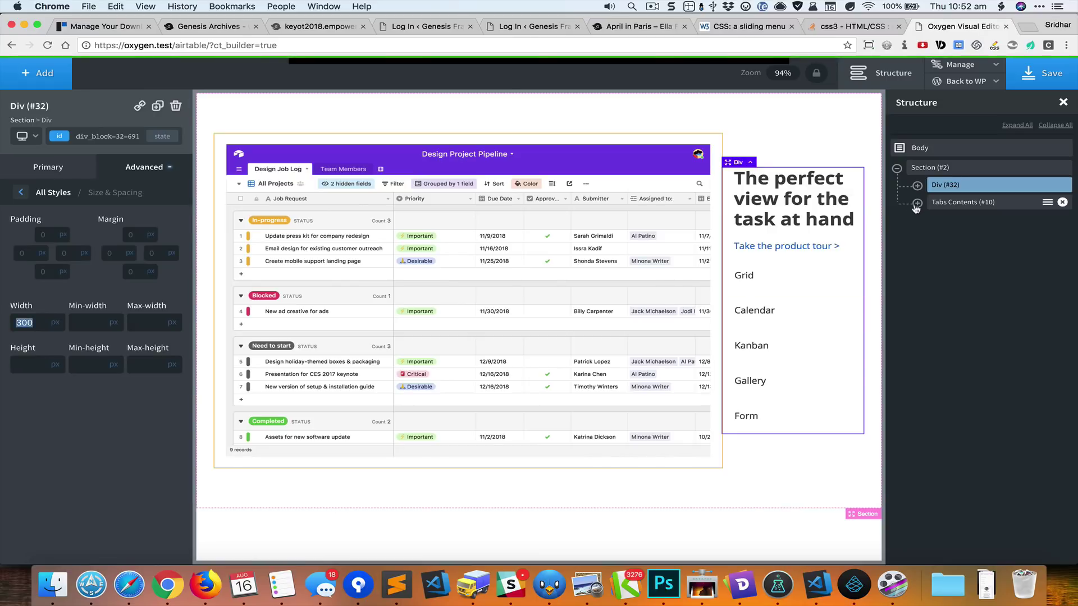
Step: Expand Tabs Contents to reveal the first Tab Content and its image, then reselect the Tab Content
left_click(917, 203)
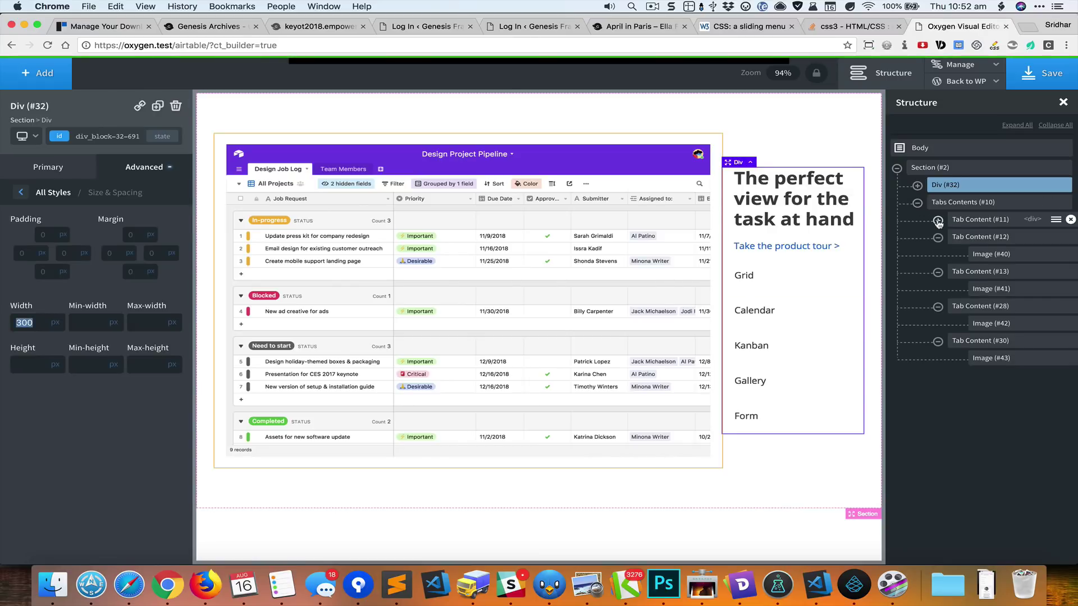
left_click(937, 220)
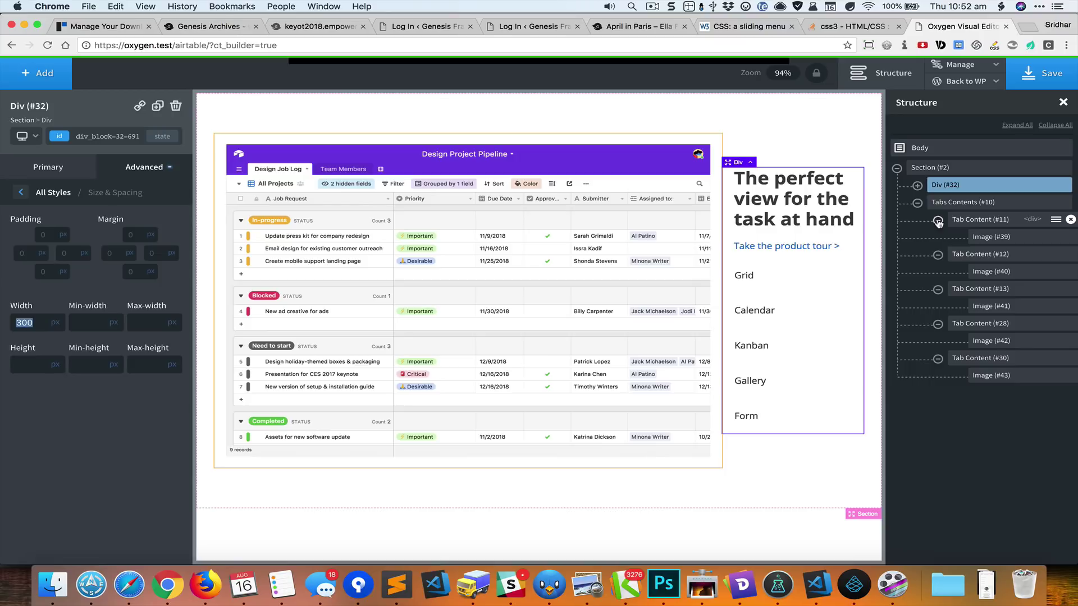
left_click(967, 220)
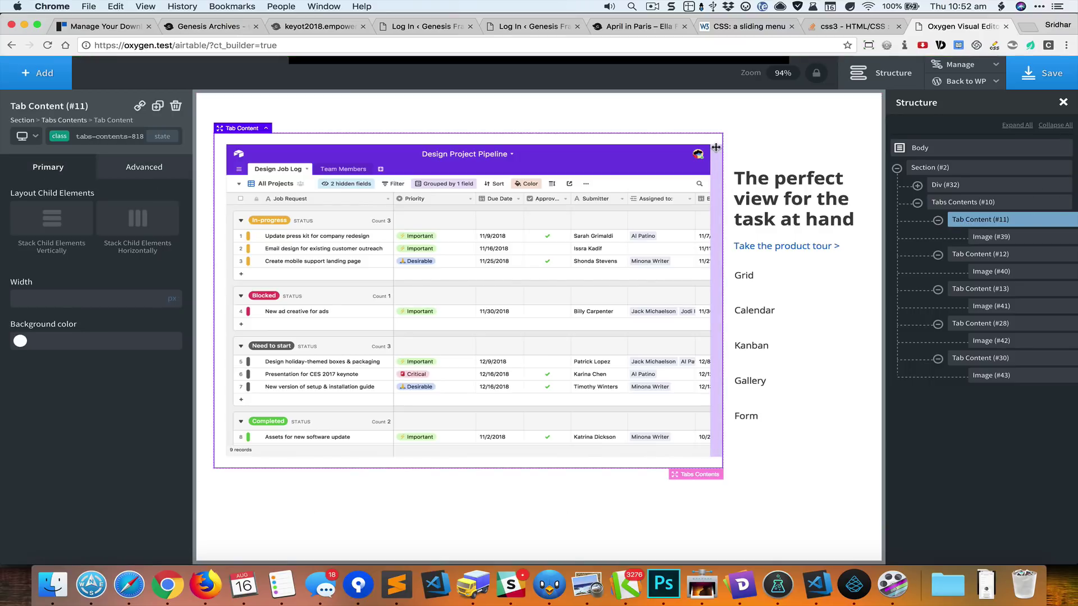
left_click(992, 237)
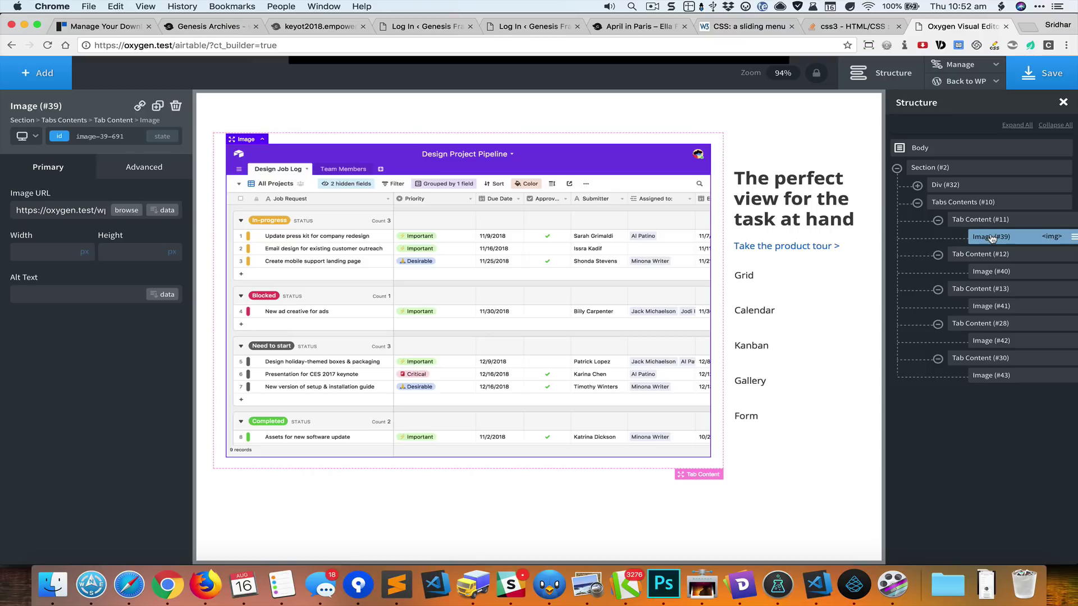
left_click(987, 225)
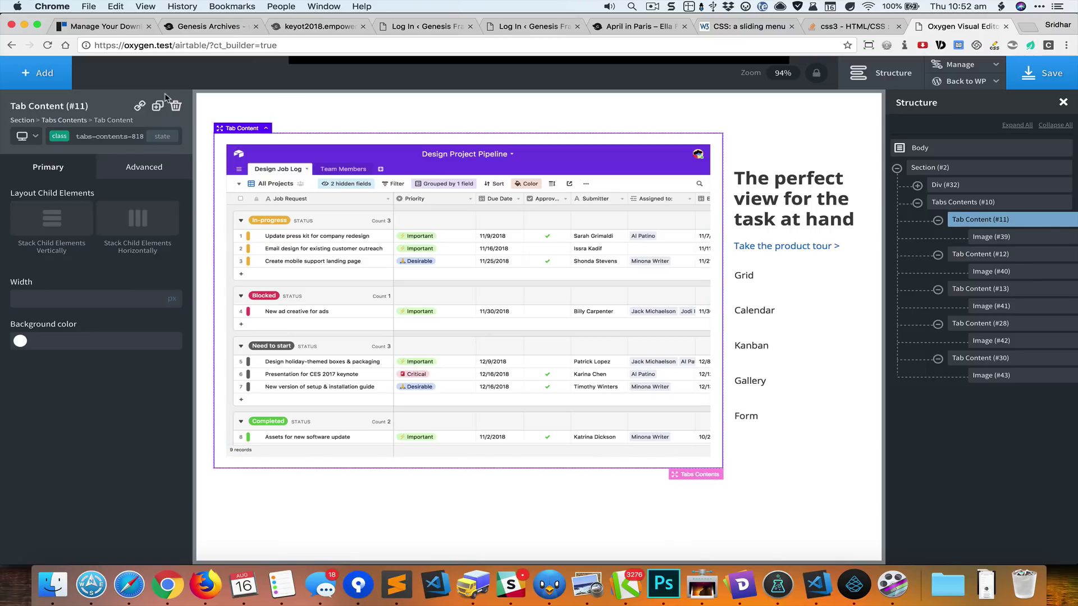
Step: Copy the Tab Content class tabs-contents-8182-tab and select the Body
left_click(123, 135)
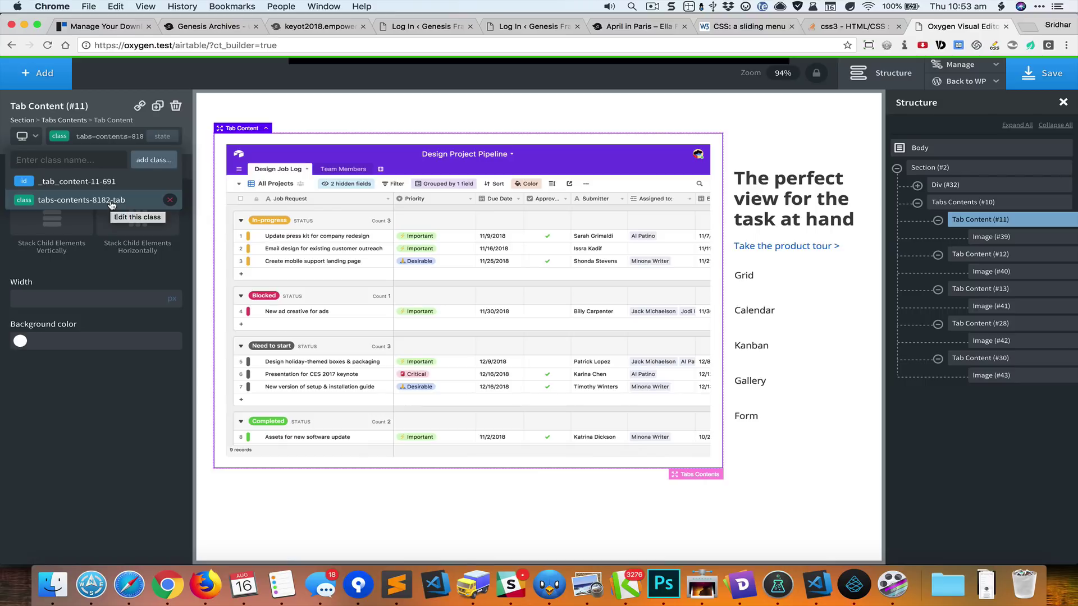
left_click(113, 138)
double_click(113, 138)
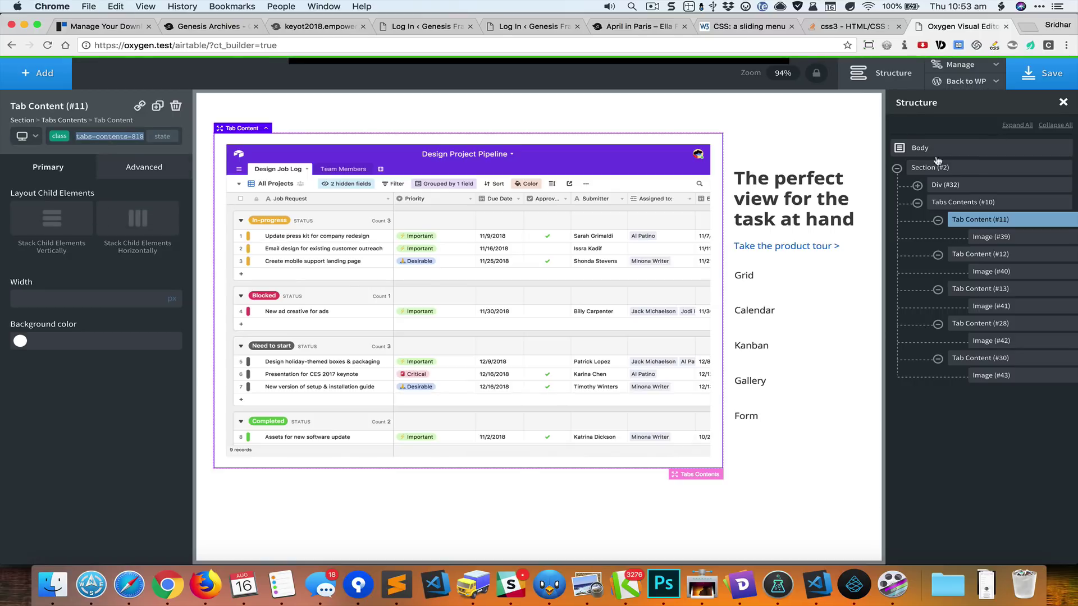
left_click(961, 158)
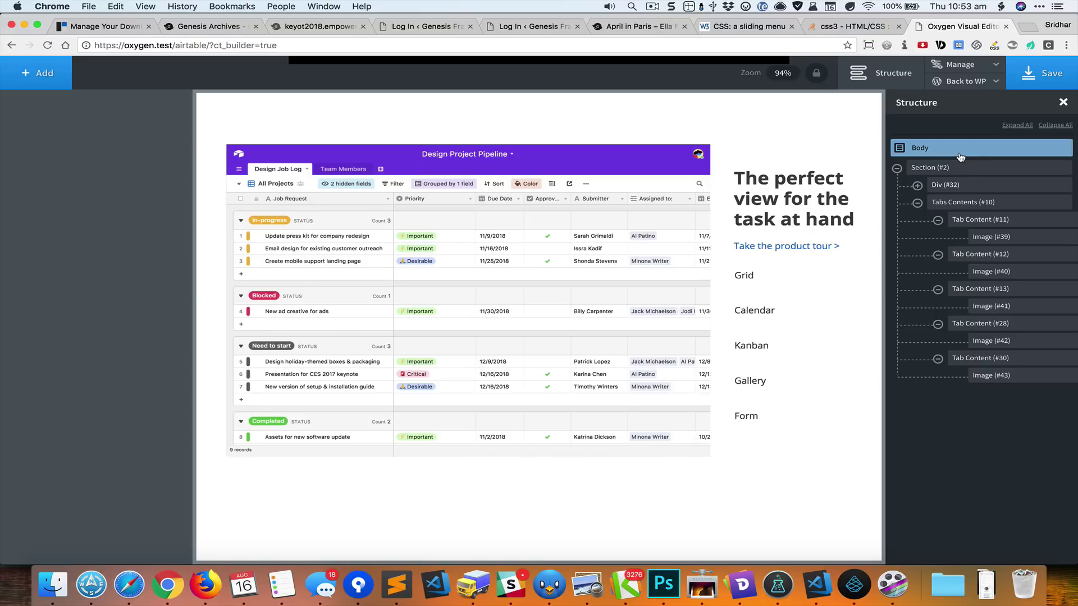
Step: Add a Code Block to the Body and comment out its PHP echo line with //
key("super+space")
type("code")
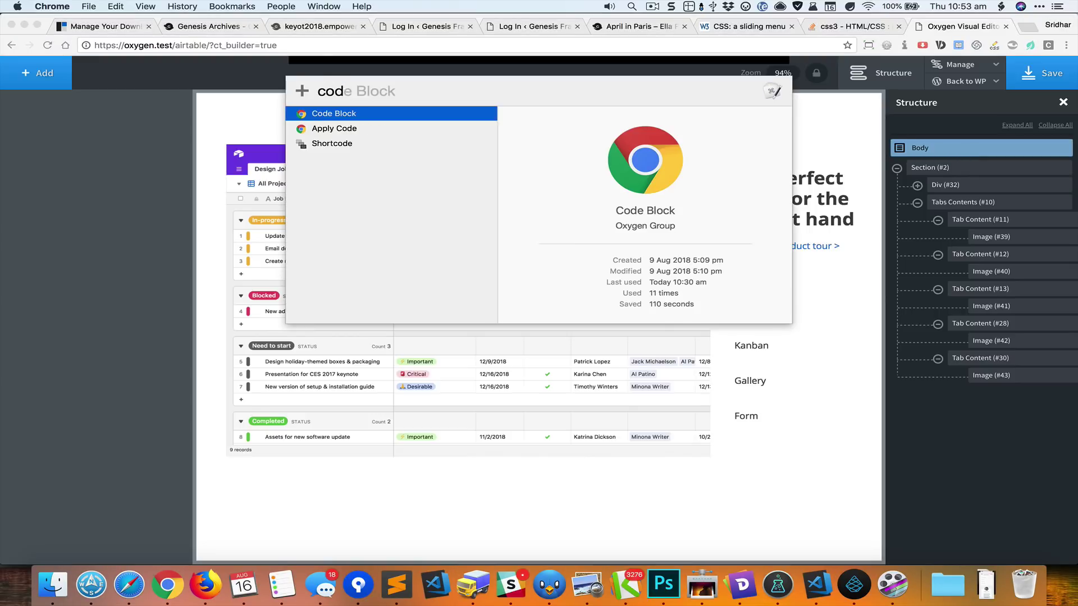
key("Return")
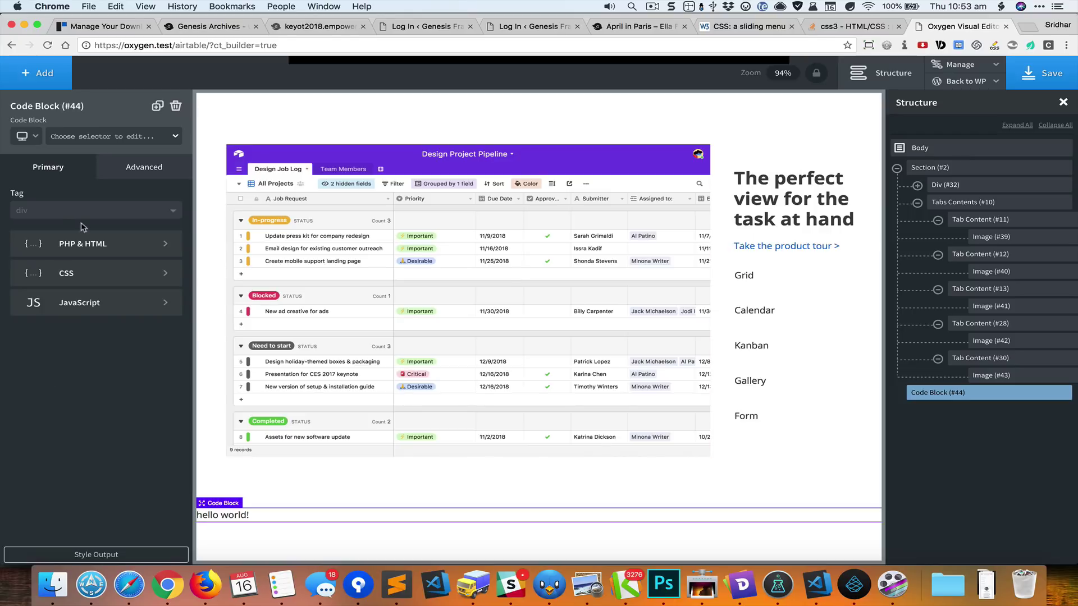
left_click(93, 246)
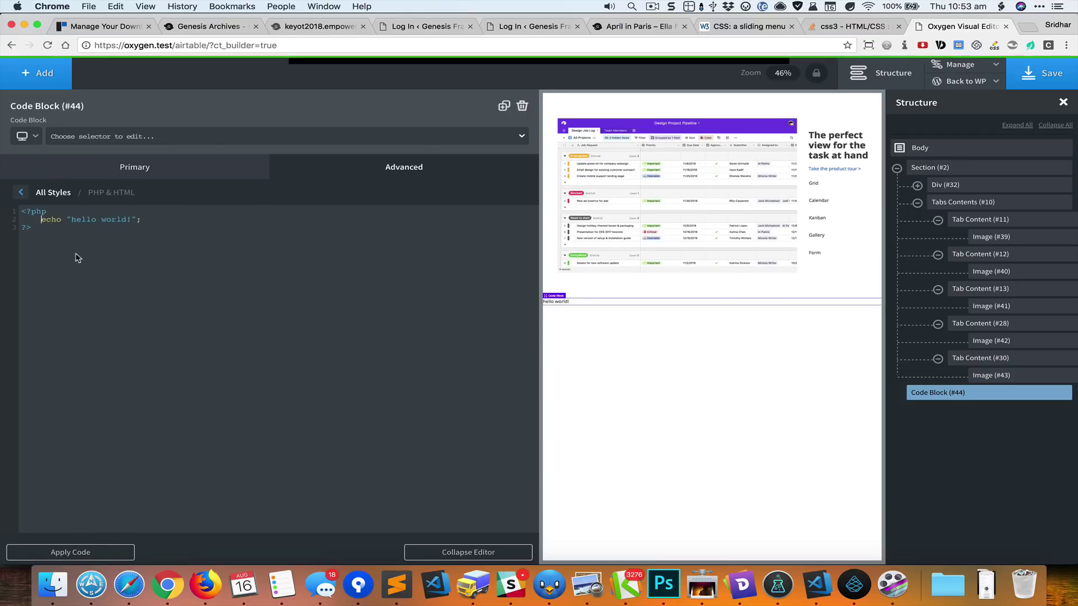
type("//")
Step: Start a CSS rule for .tabs-contents-8182-tab img in the Code Block's CSS
left_click(189, 171)
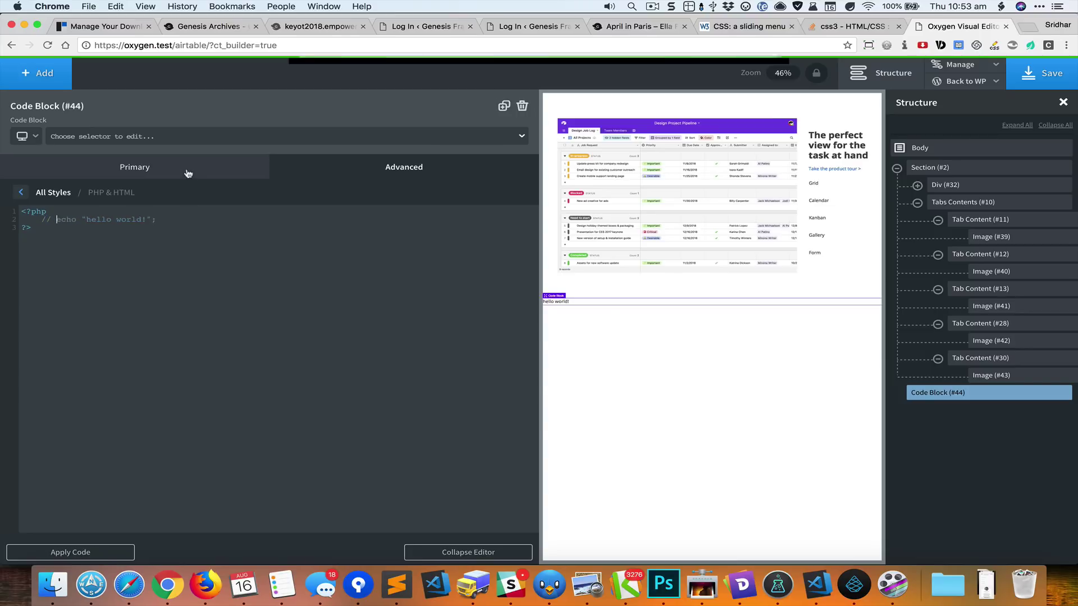
left_click(121, 281)
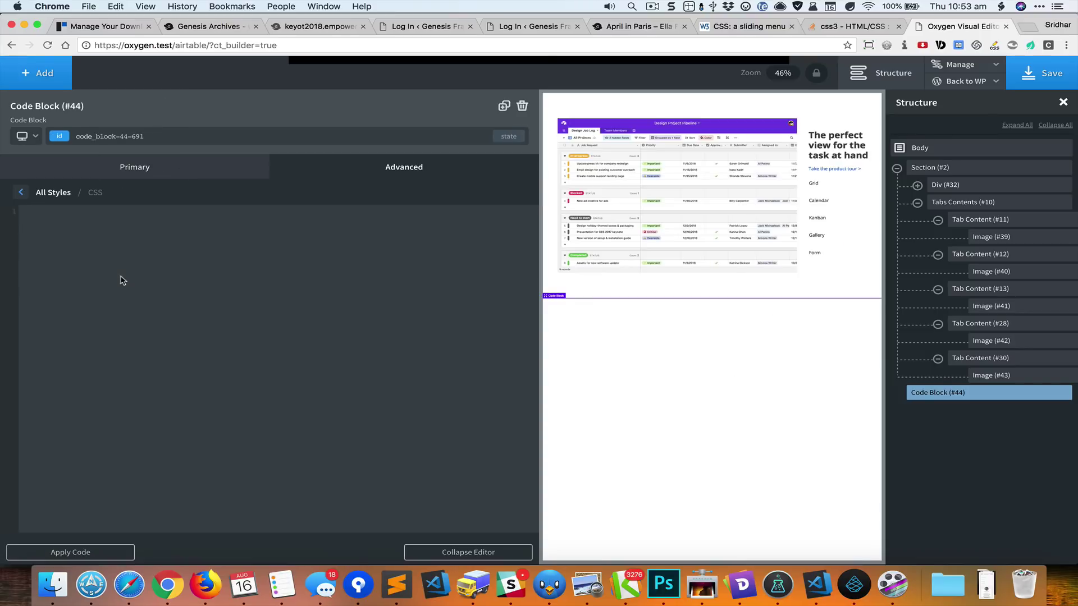
type("tabs-contents-8182-tab")
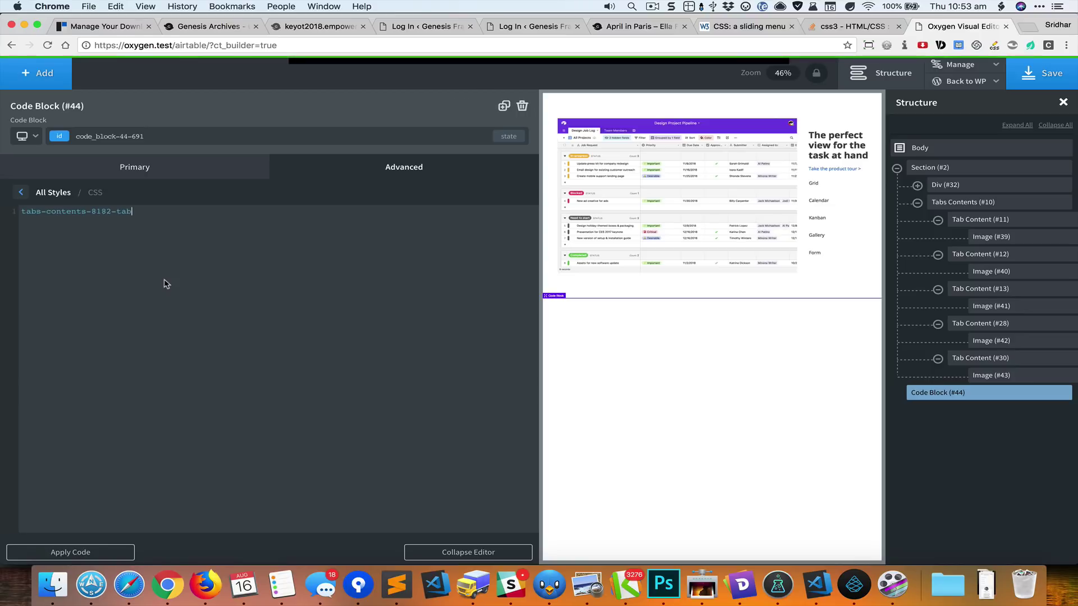
type(".")
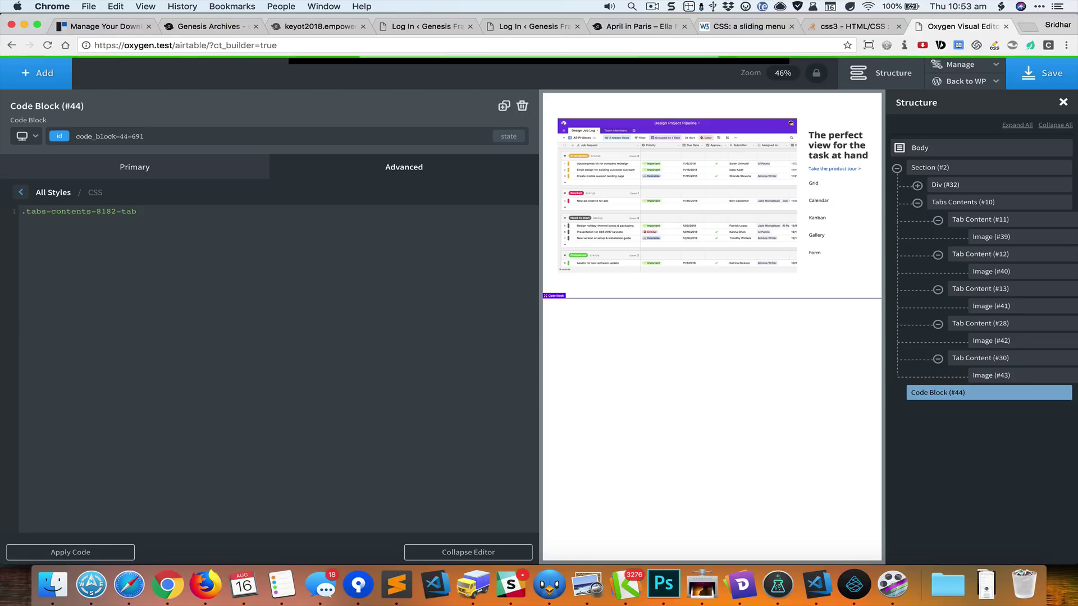
type(" img {")
Step: Fill the image rule with border-radius, the fadeUpIn animation declarations and the box-shadow copied from DevTools
key("Return")
type("borde")
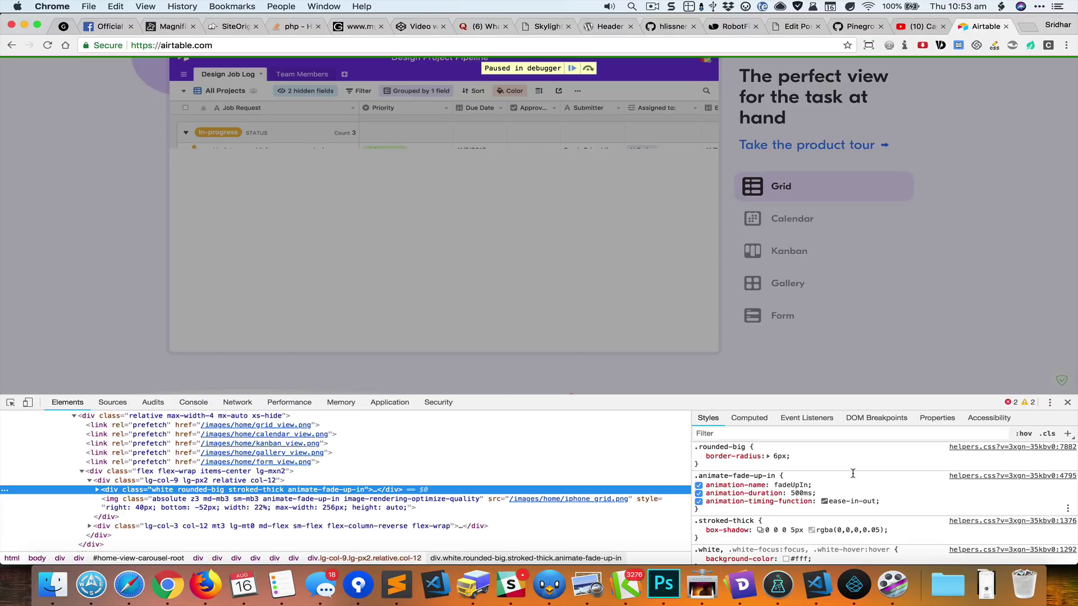
left_click_drag(879, 506, 712, 486)
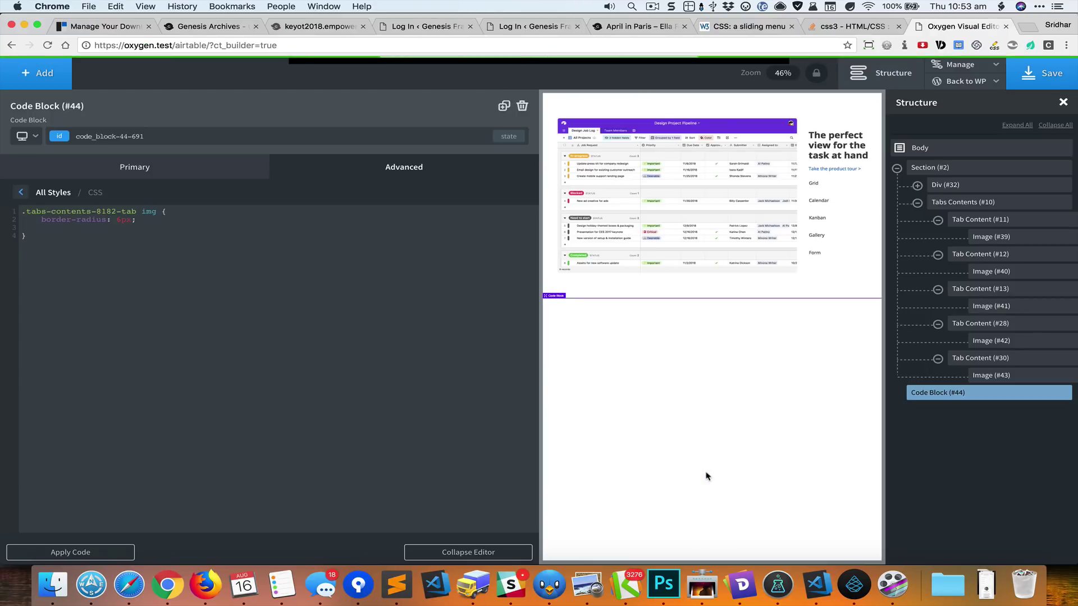
type("animation-name: fadeUpIn;   animation-duration: 500ms;   animation-timing-function: ease-in-out;")
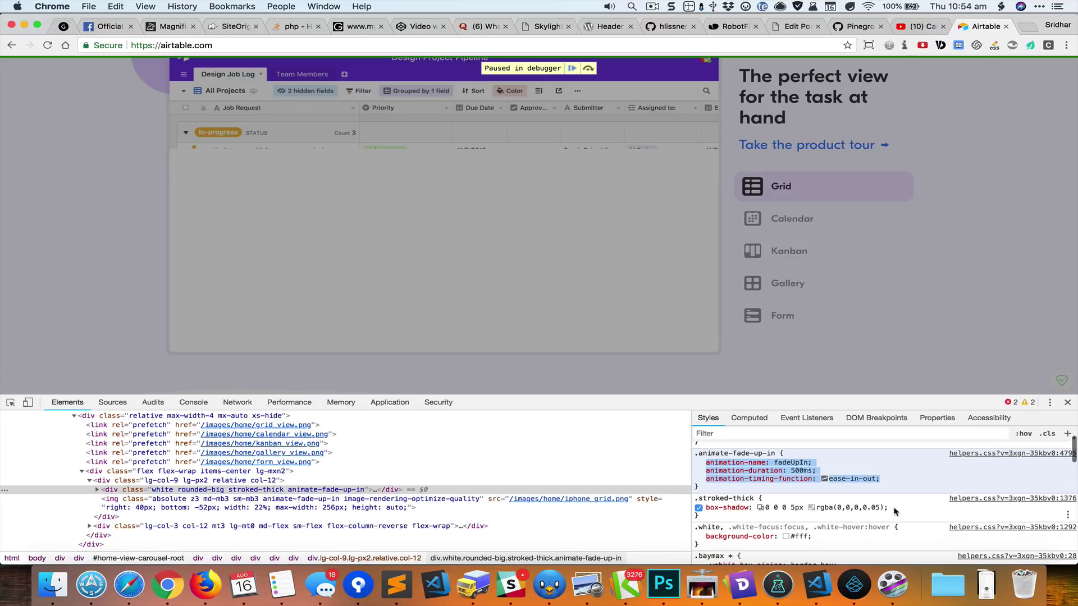
left_click_drag(896, 510, 710, 503)
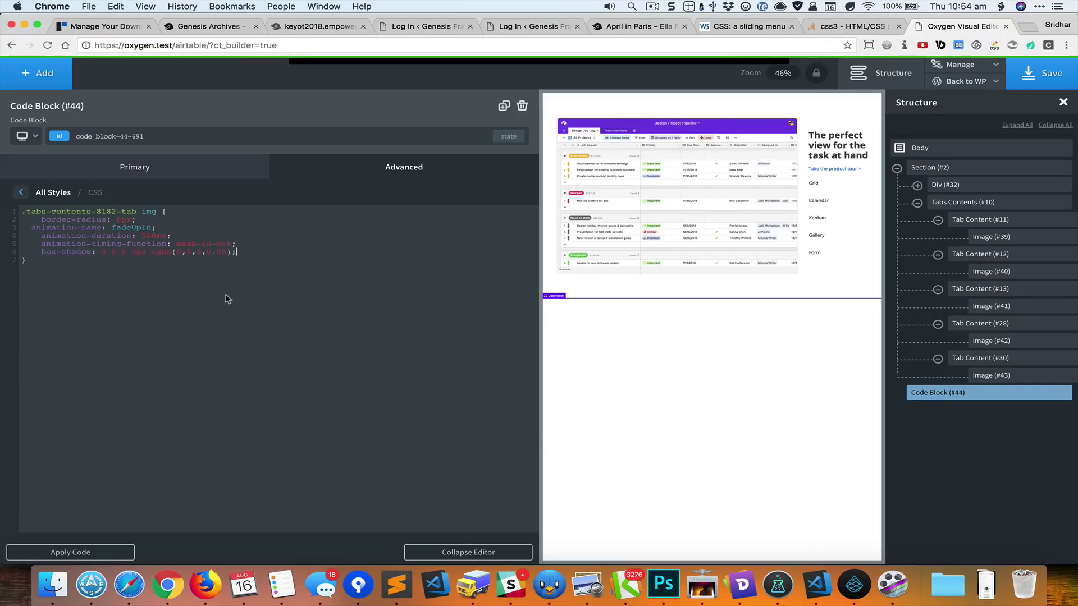
left_click(140, 227)
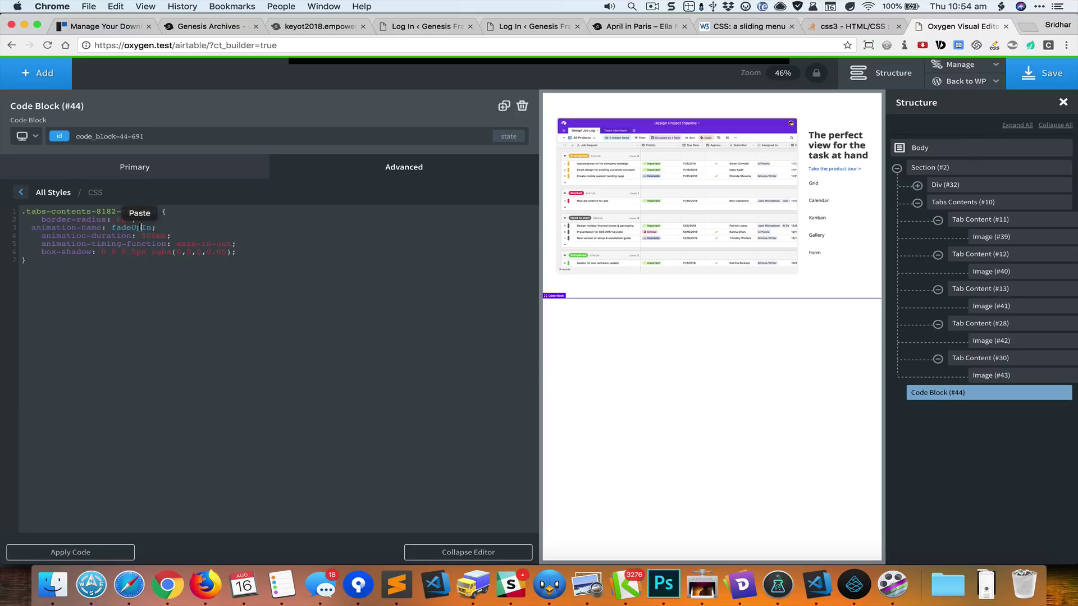
left_click(164, 229)
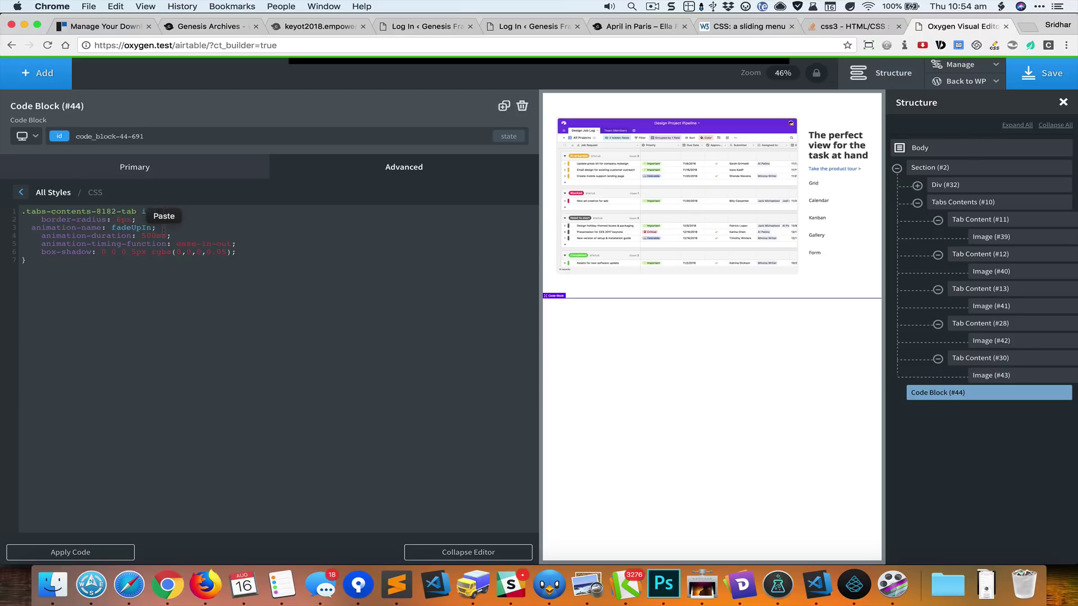
key("super+grave")
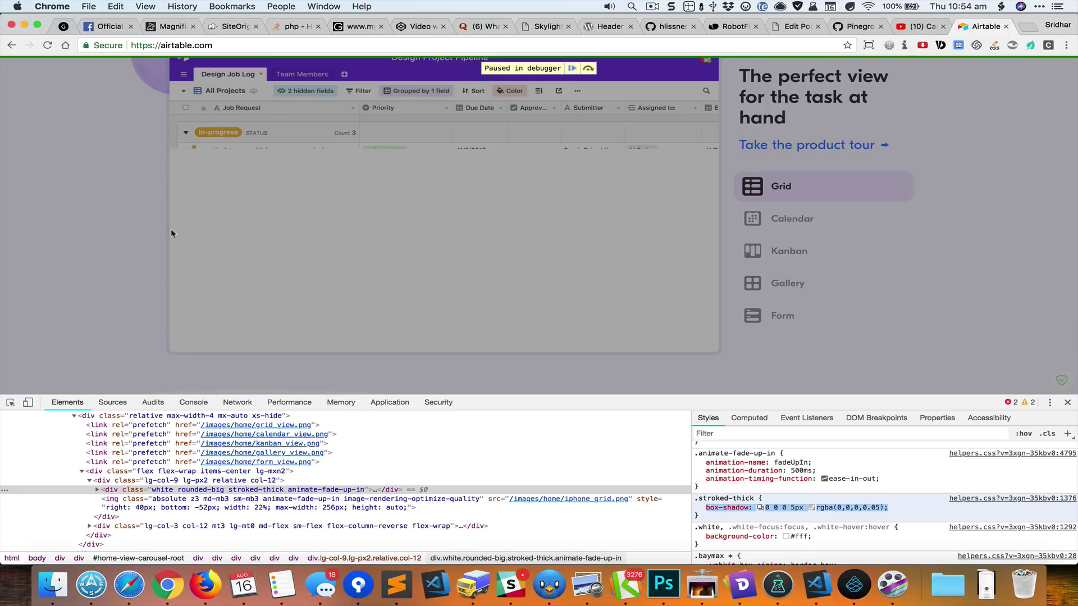
left_click(992, 454)
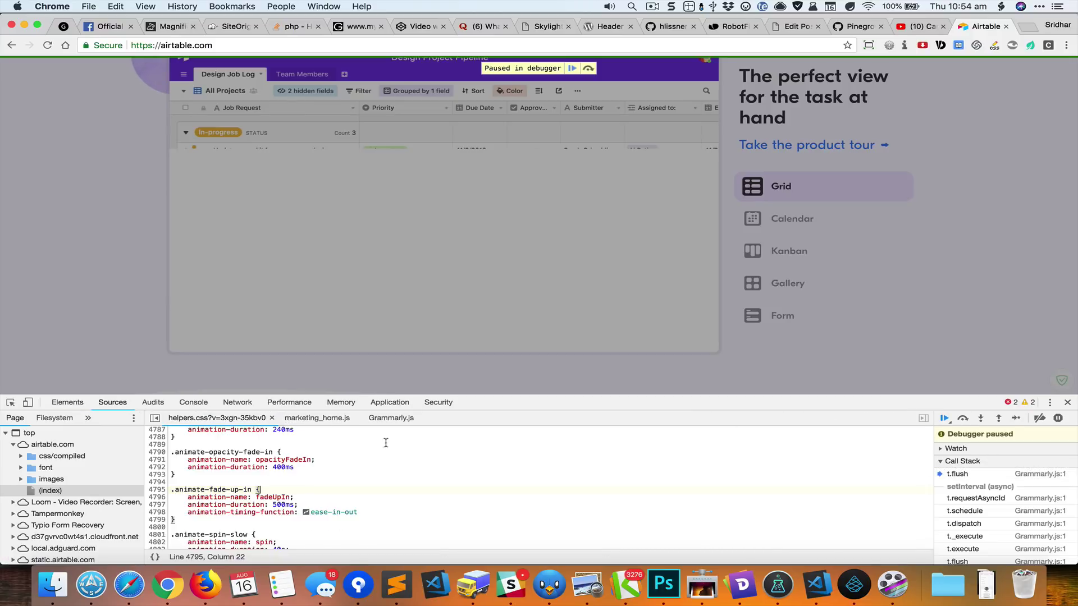
scroll(277, 477, "down", 3)
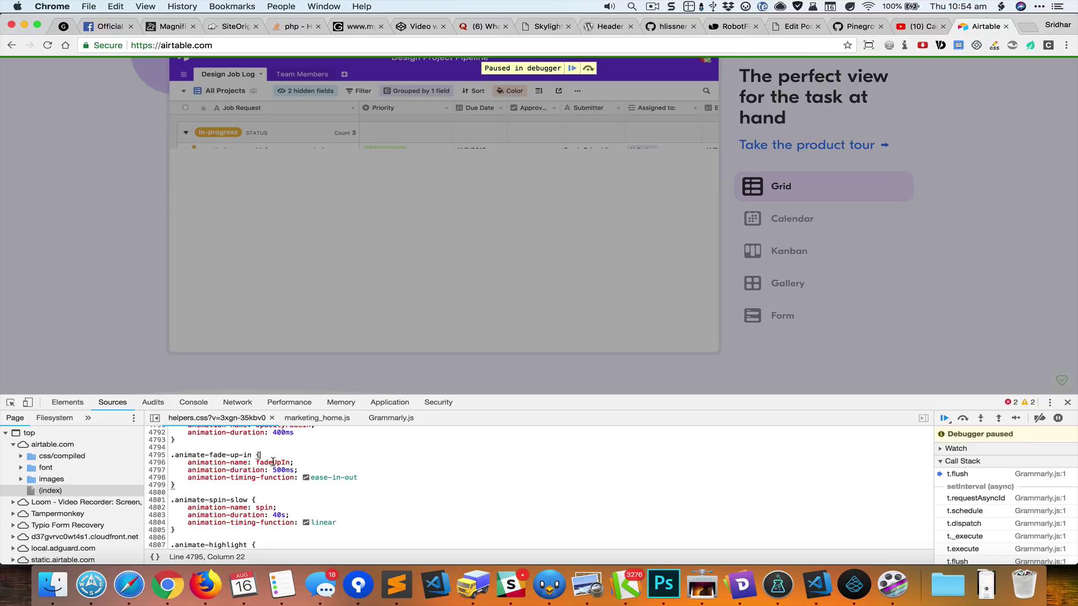
double_click(273, 462)
left_click(273, 448)
key("super+f")
key("Return")
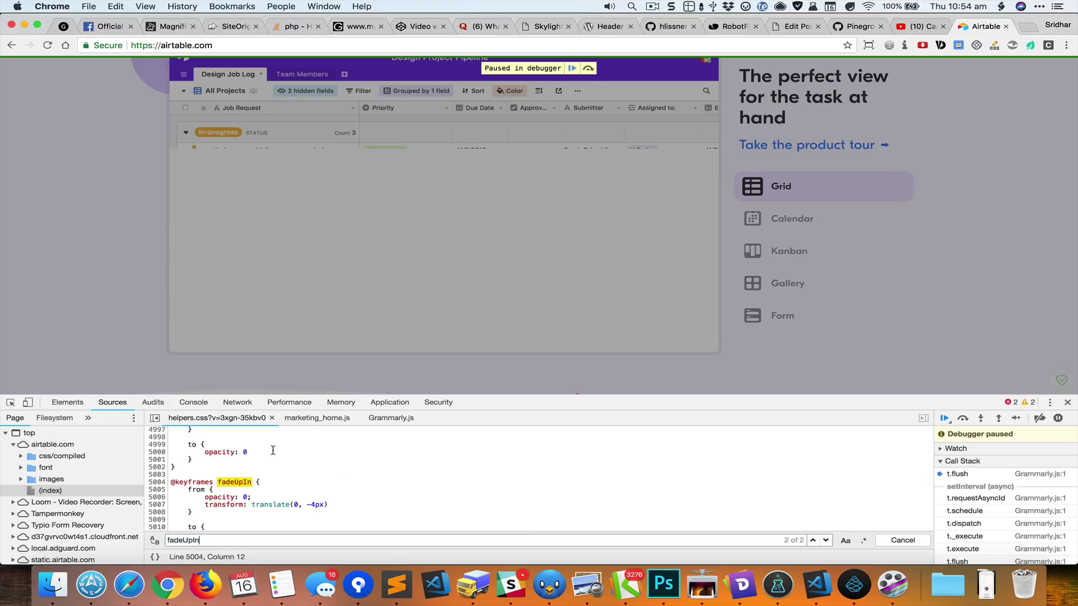
key("Escape")
scroll(259, 458, "down", 1)
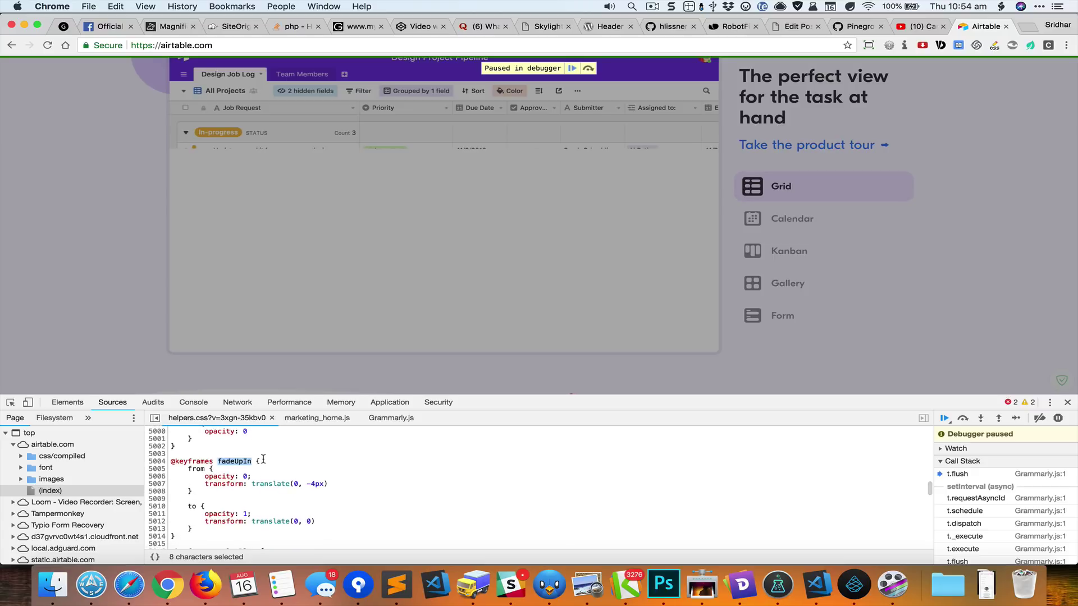
left_click(263, 459)
scroll(263, 460, "down", 1)
key("super+Left")
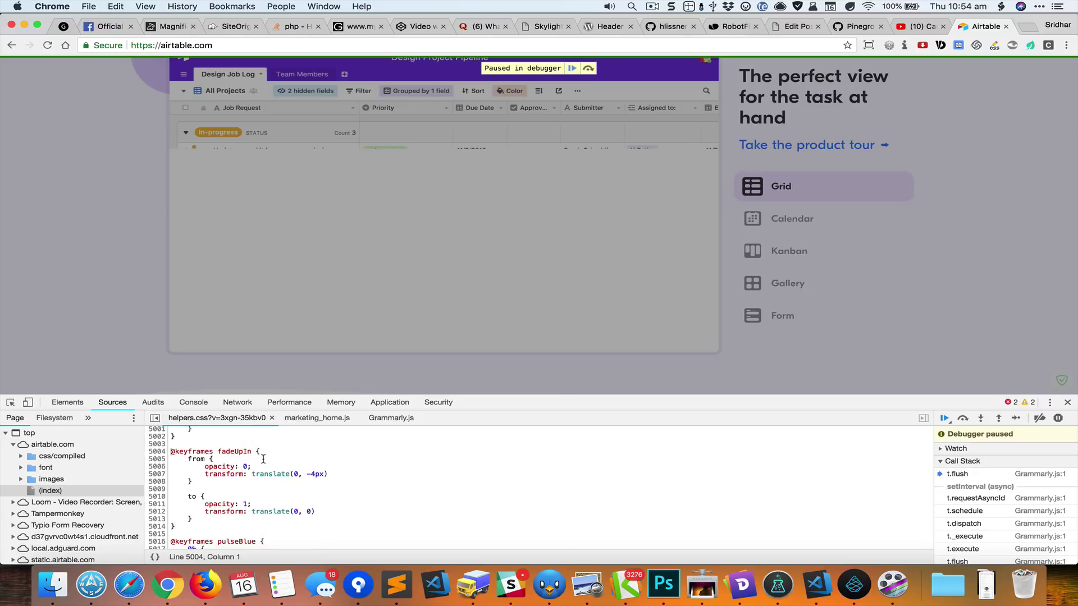
left_click(181, 520, "shift")
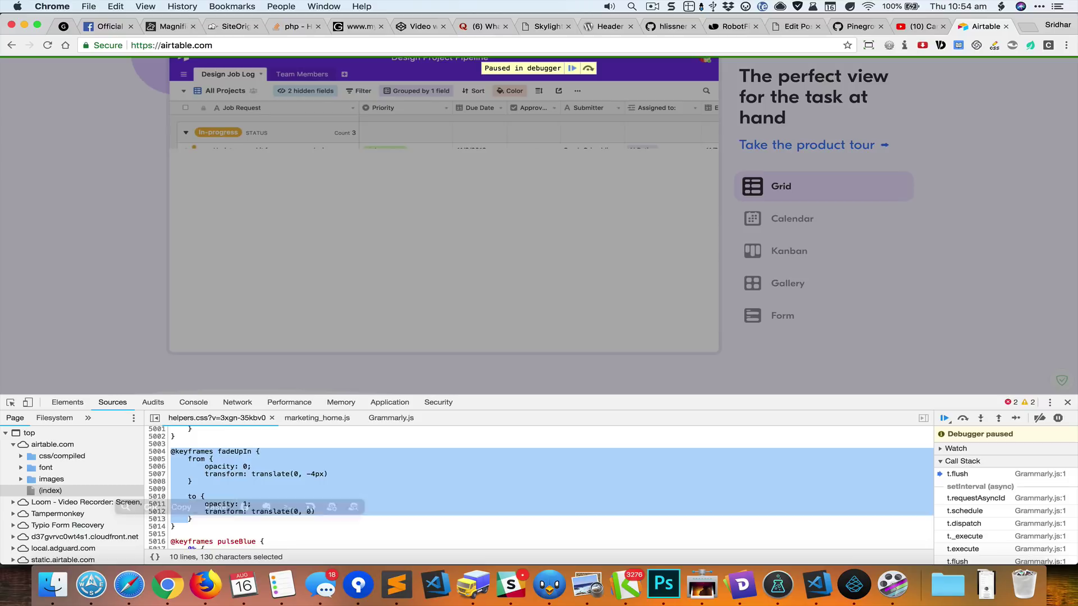
key("shift+Down")
key("super+c")
key("super+grave")
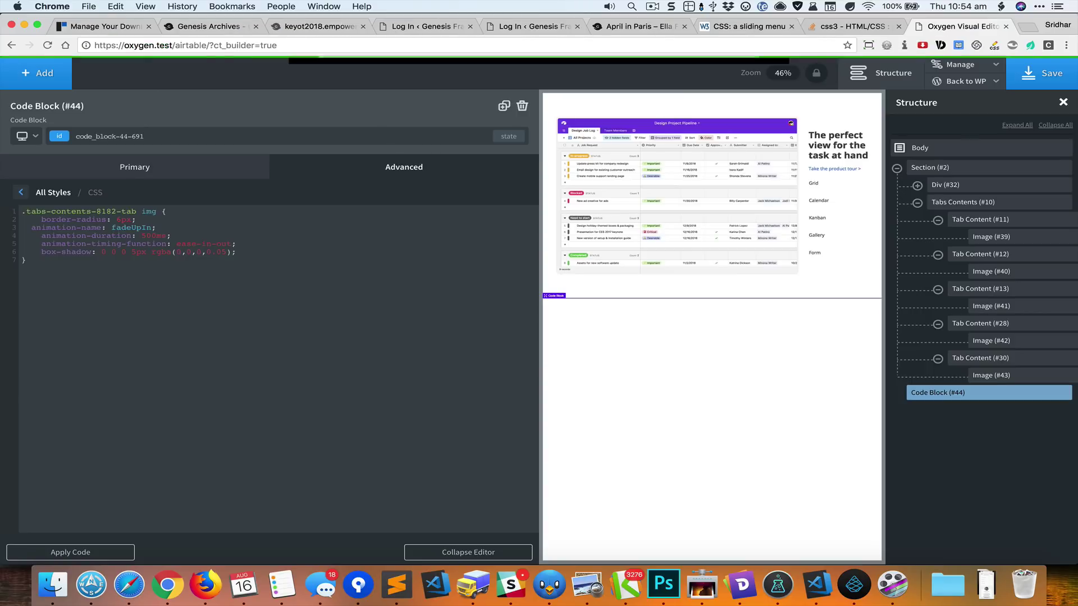
key("super+v")
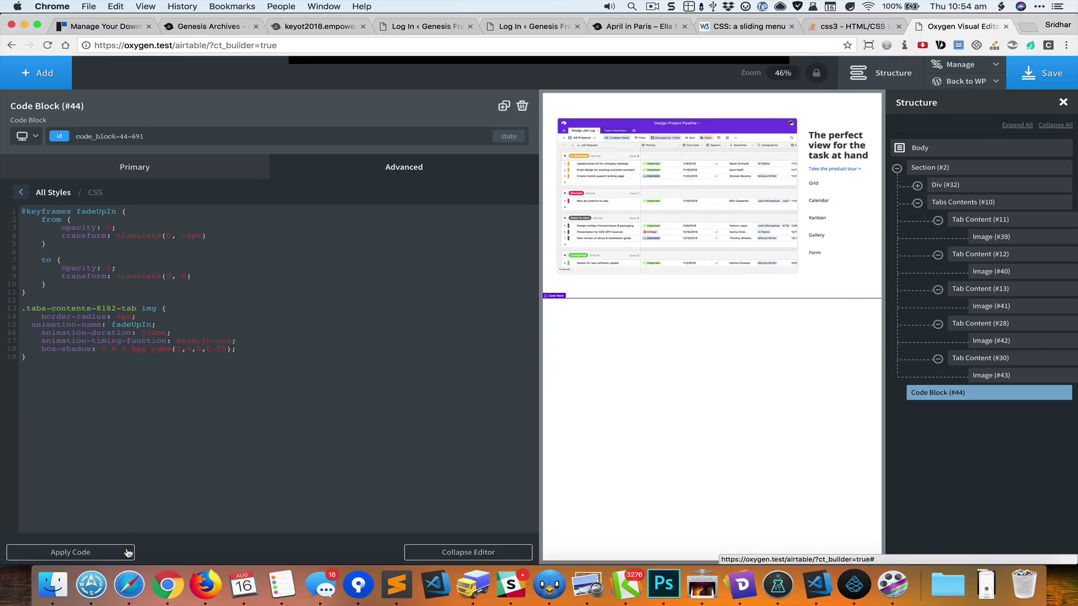
left_click(410, 552)
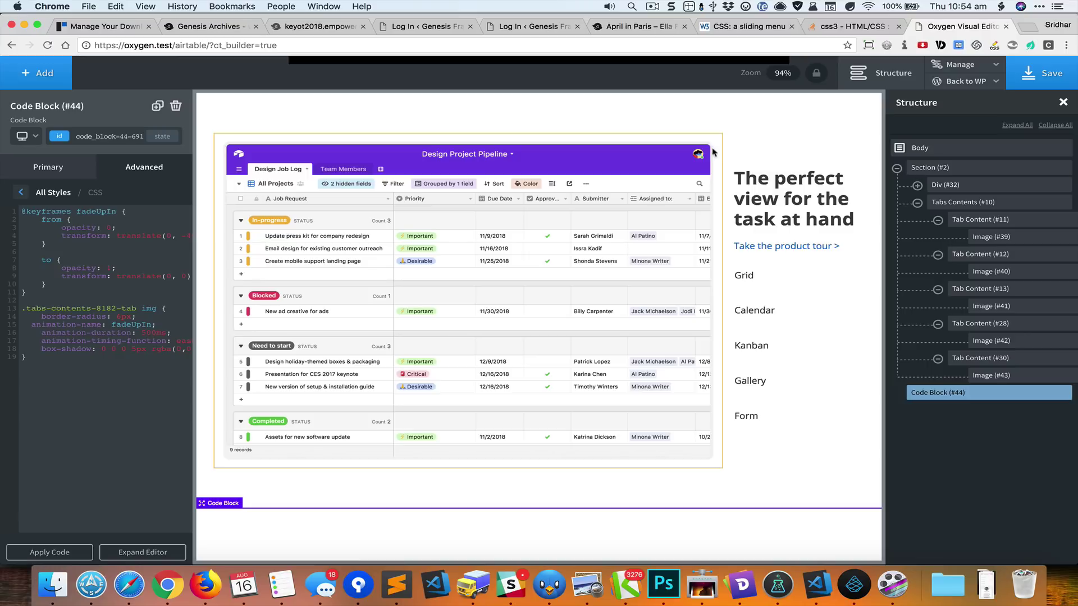
Step: Test image switching through Calendar, Kanban, Gallery, Form and back to Calendar
left_click(808, 310)
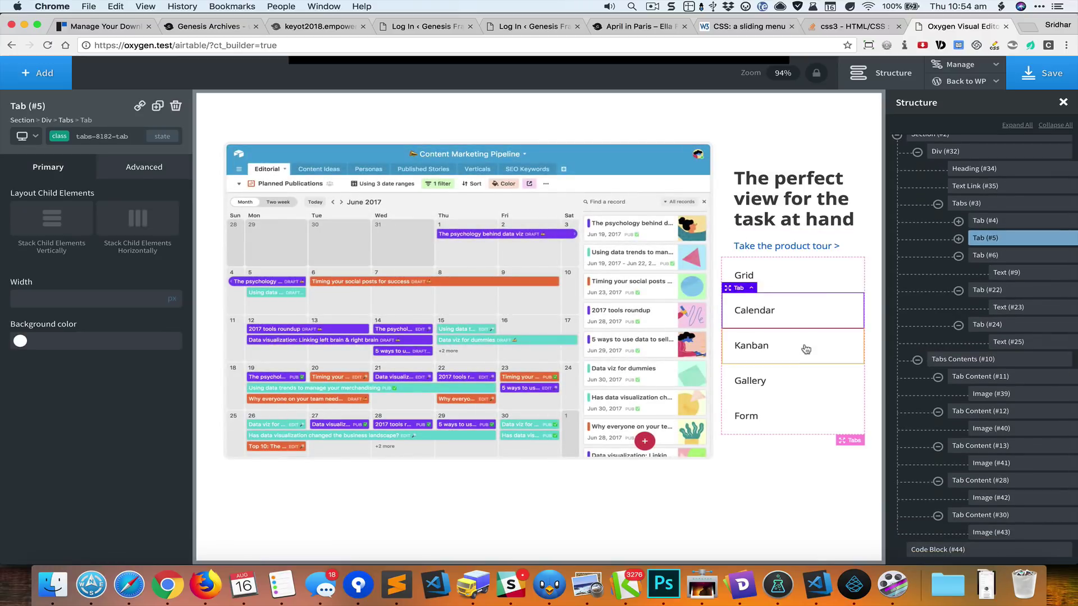
left_click(806, 348)
left_click(804, 386)
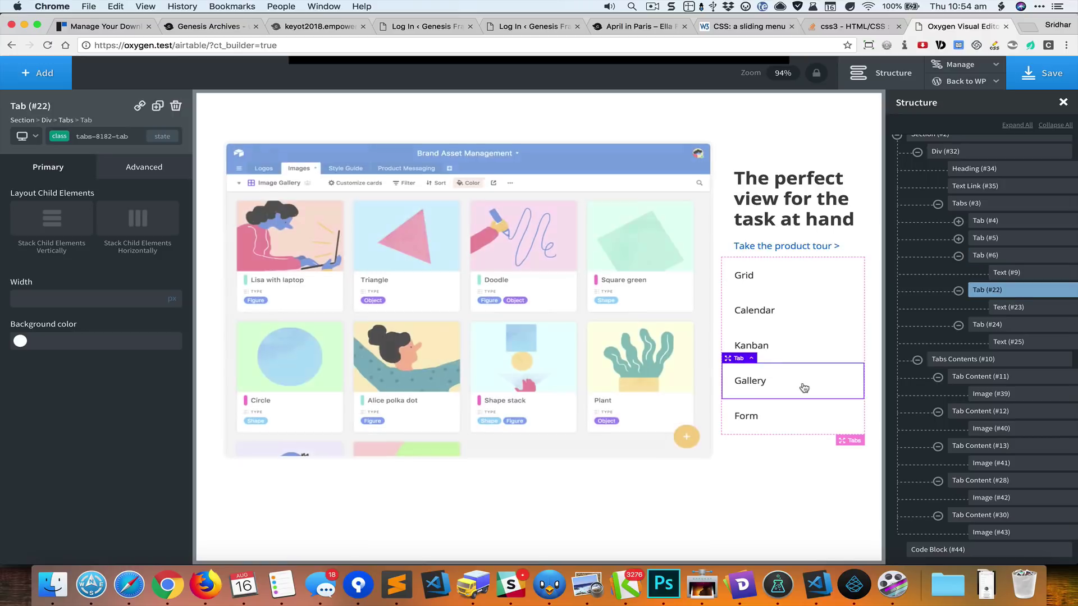
left_click(797, 418)
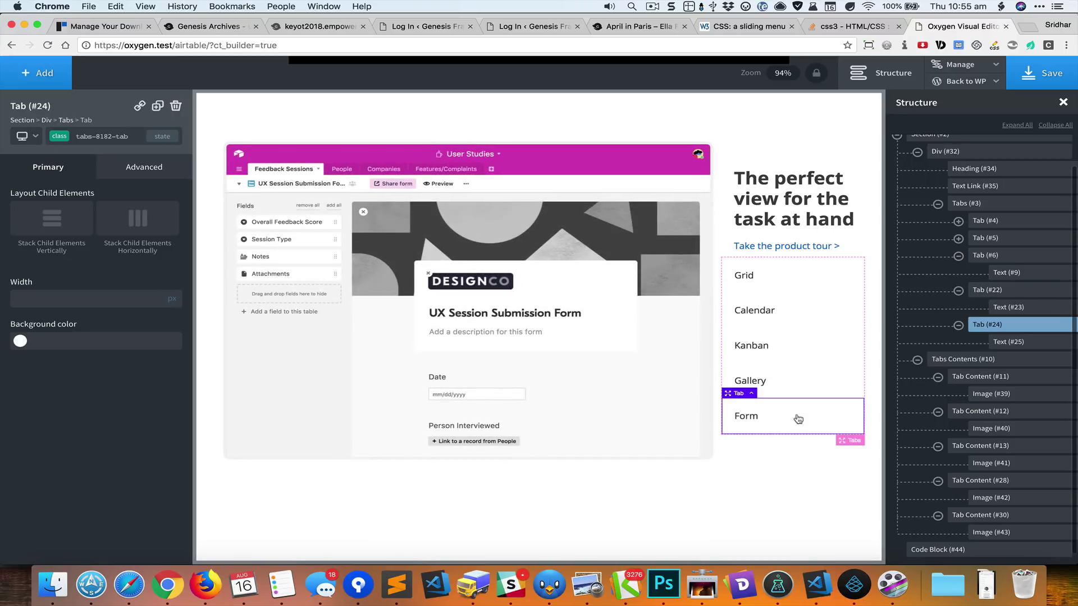
left_click(811, 312)
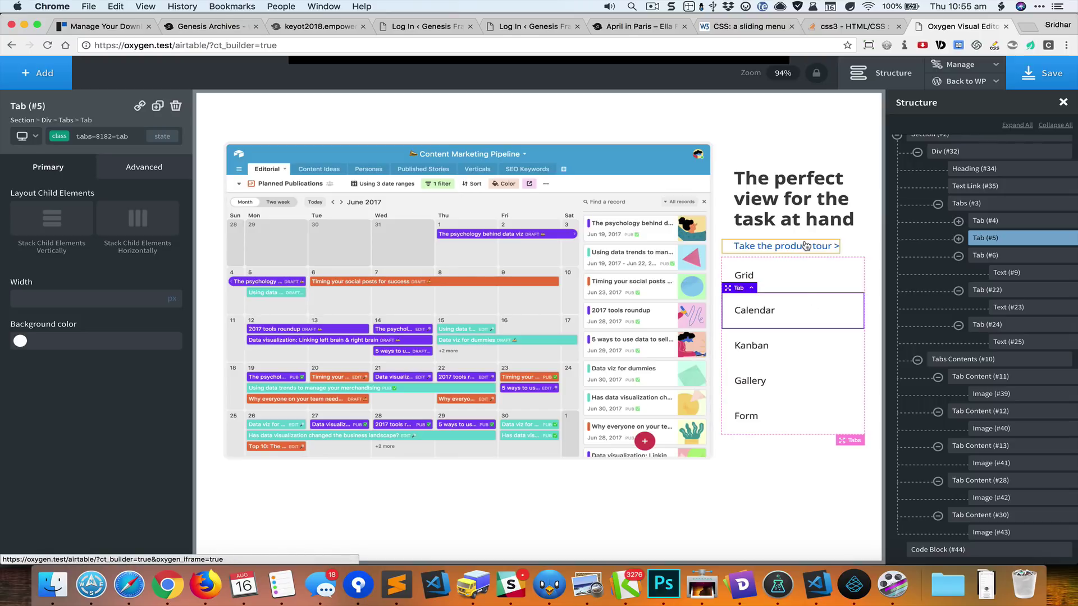
key("super+grave")
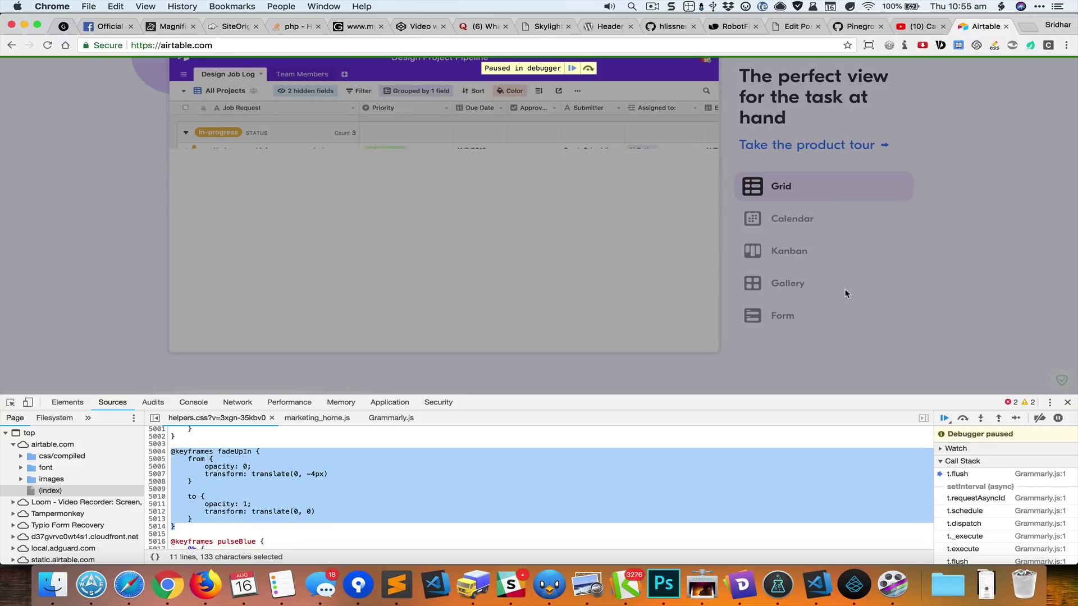
left_click(1067, 402)
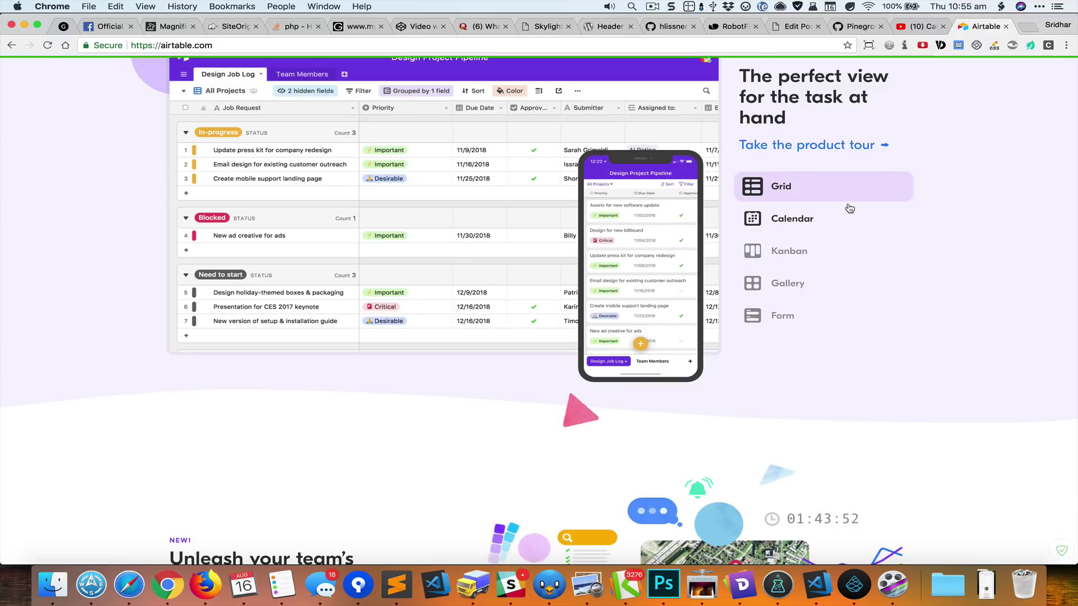
left_click(806, 219)
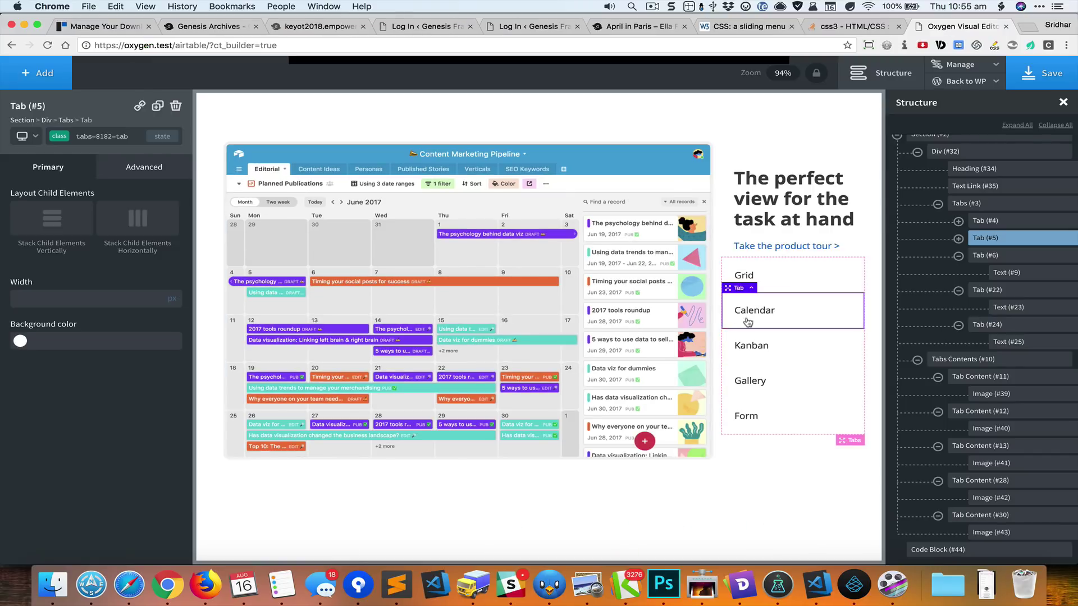
Step: Give the Calendar tab the tabs-8182-tab-active class with a #1e73be background at 24% opacity
left_click(90, 136)
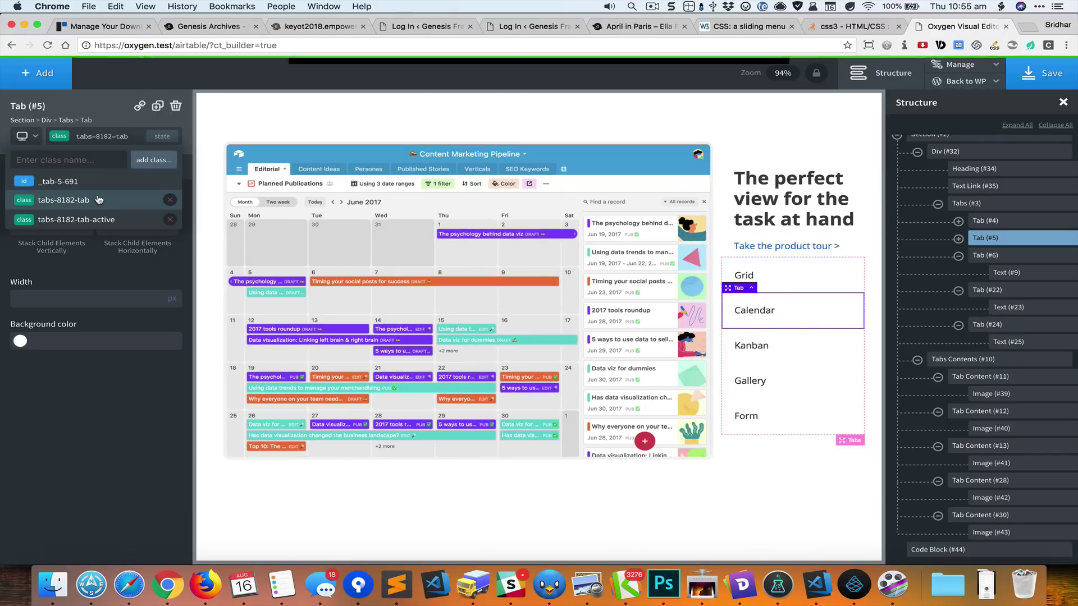
left_click(103, 219)
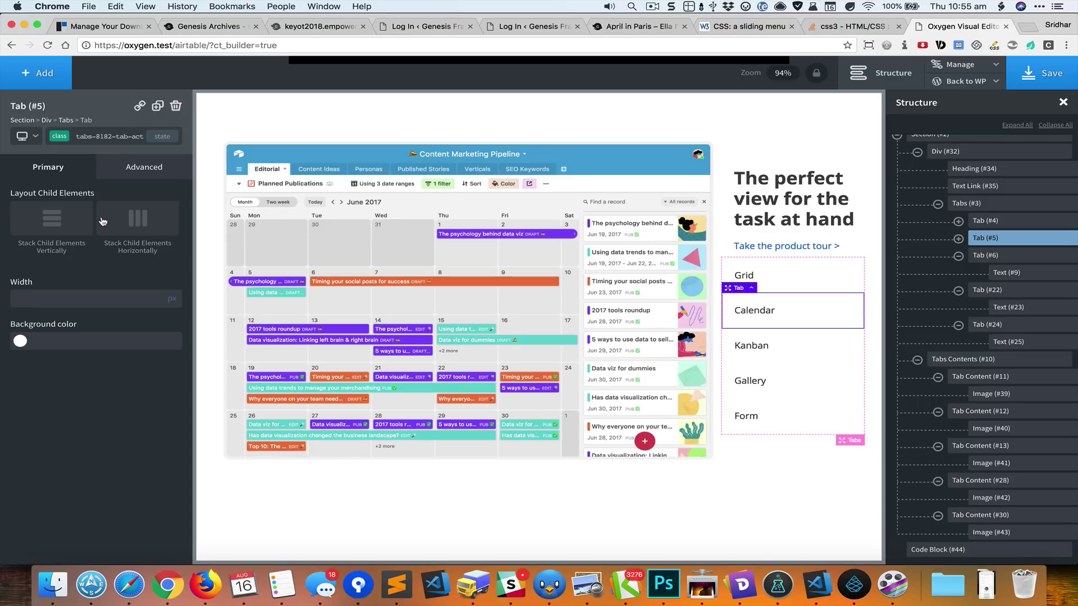
left_click(21, 341)
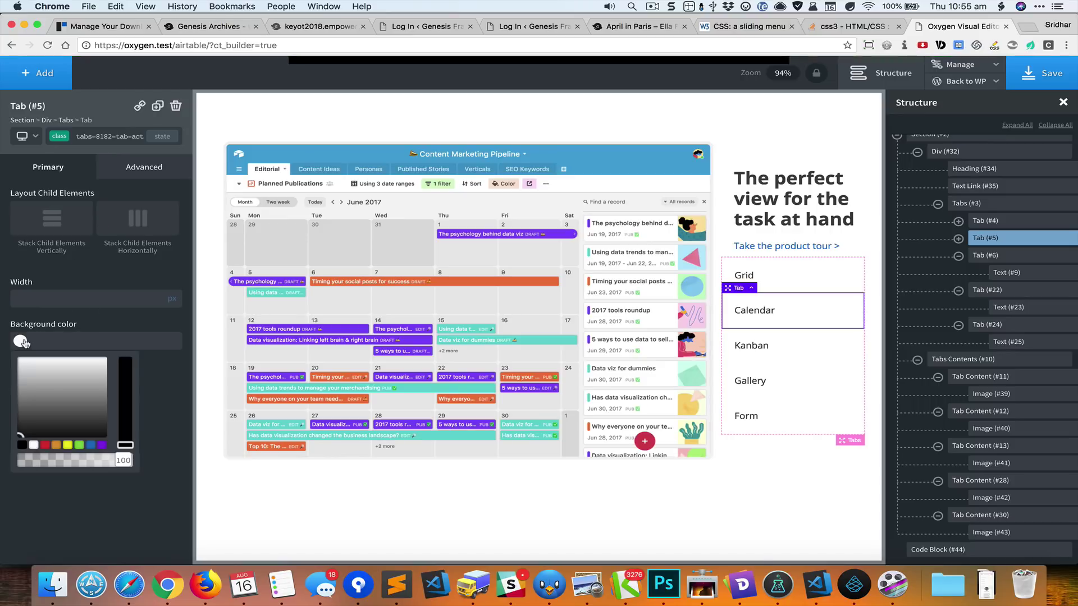
left_click(90, 445)
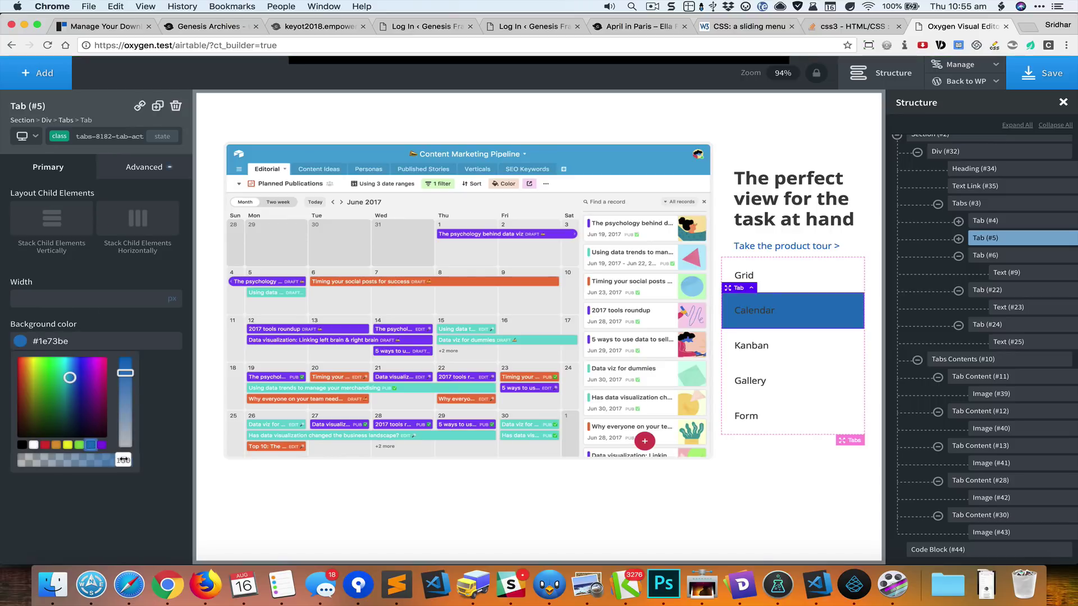
left_click_drag(123, 459, 51, 459)
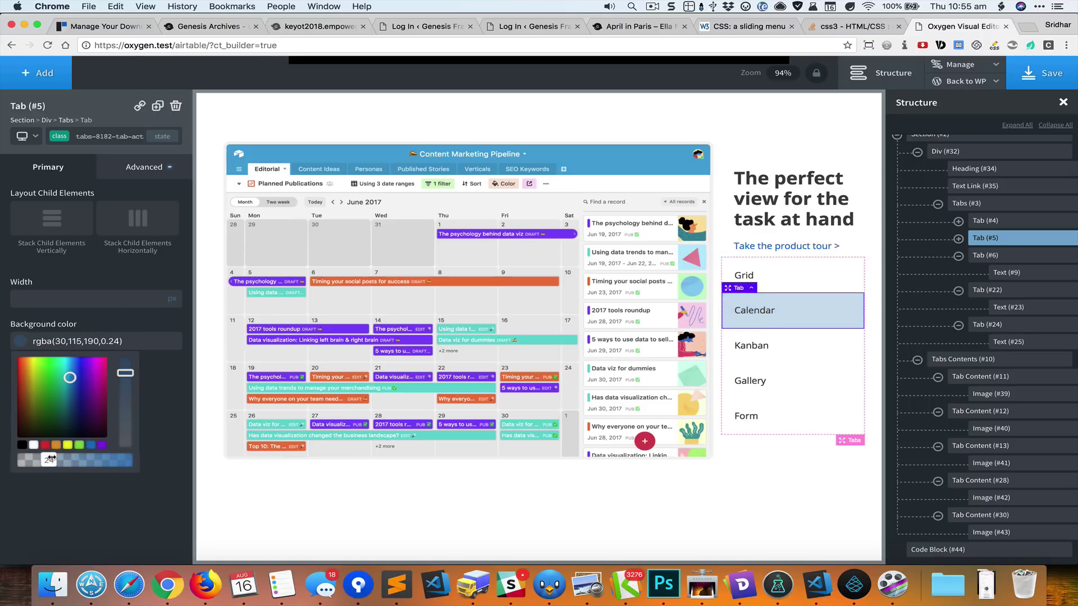
Step: Round the active tab's corners with a 10px border radius
left_click(165, 175)
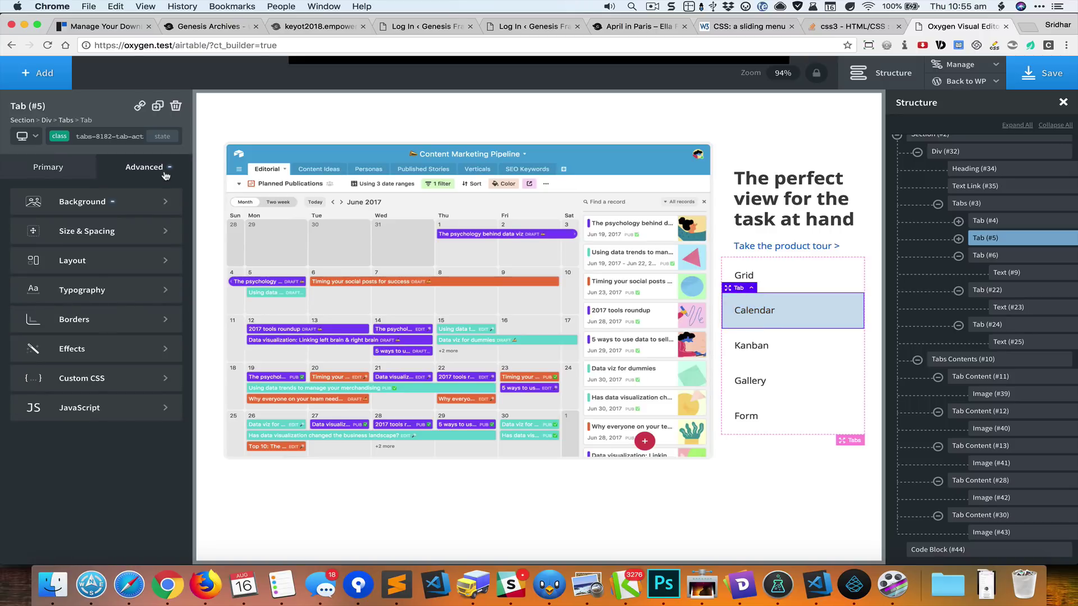
left_click(121, 319)
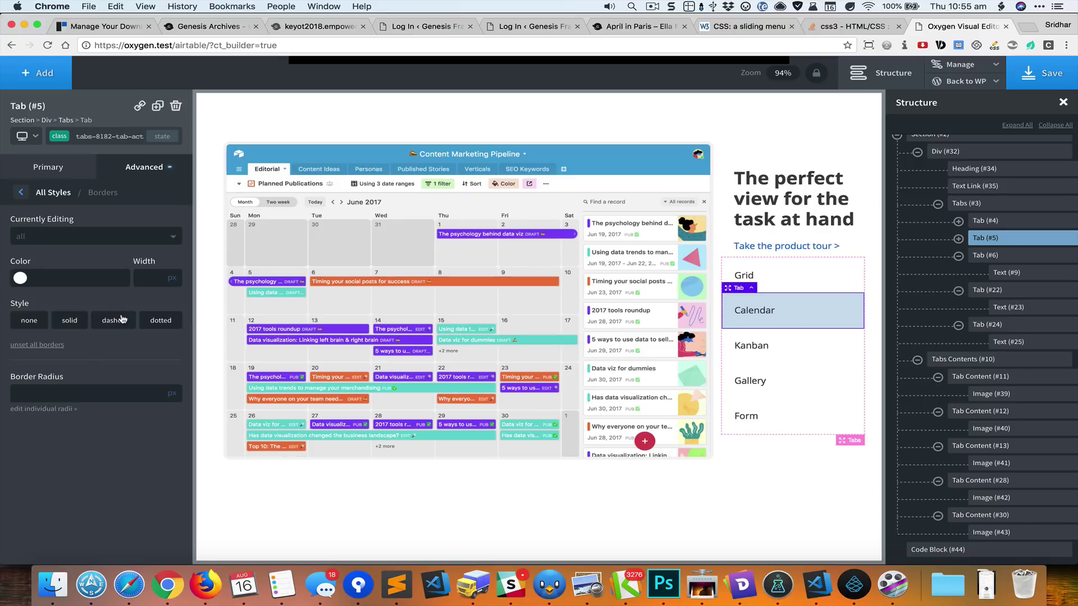
left_click(88, 393)
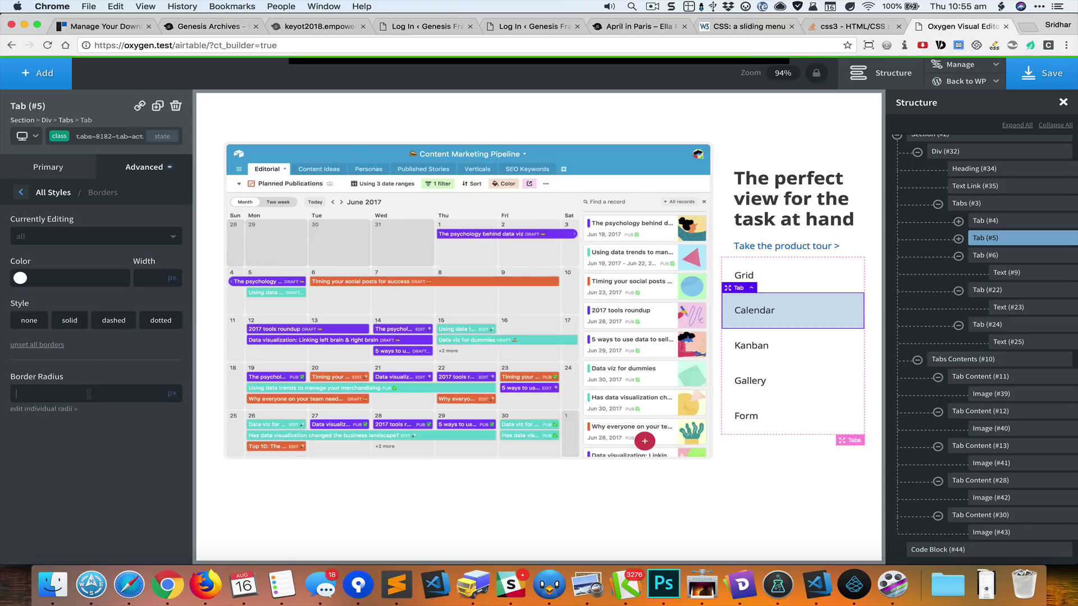
type("10")
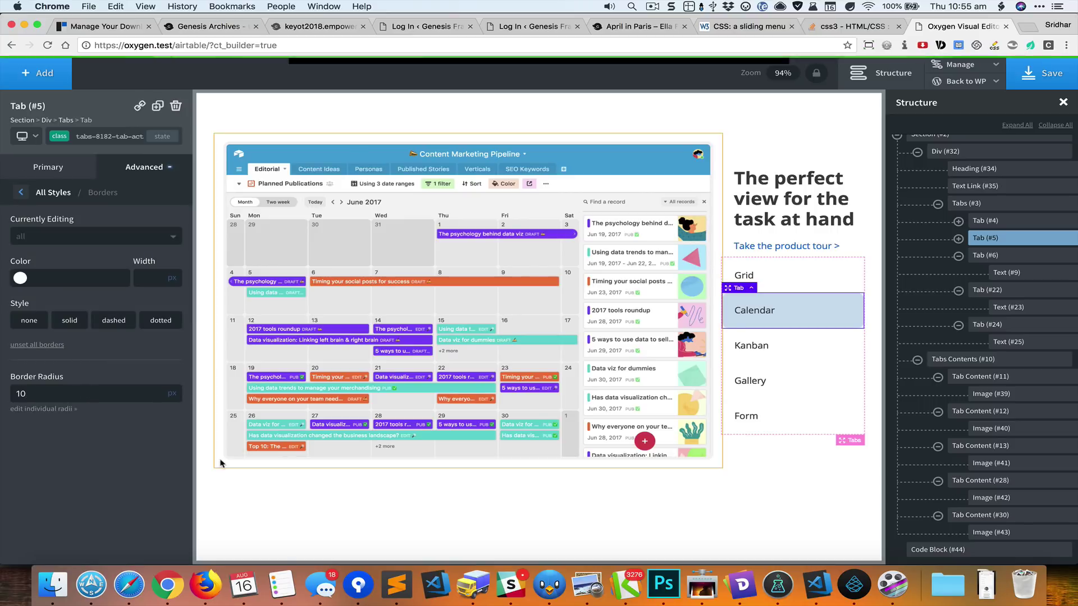
Step: Preview the styling by showing the Kanban tab's image, then save the page
left_click(366, 501)
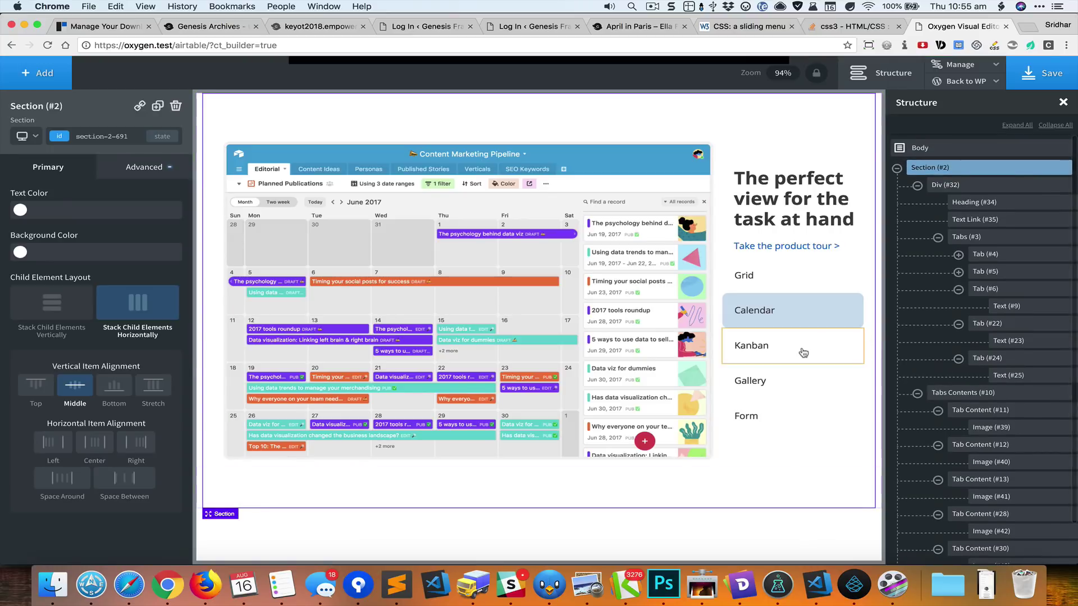
left_click(805, 359)
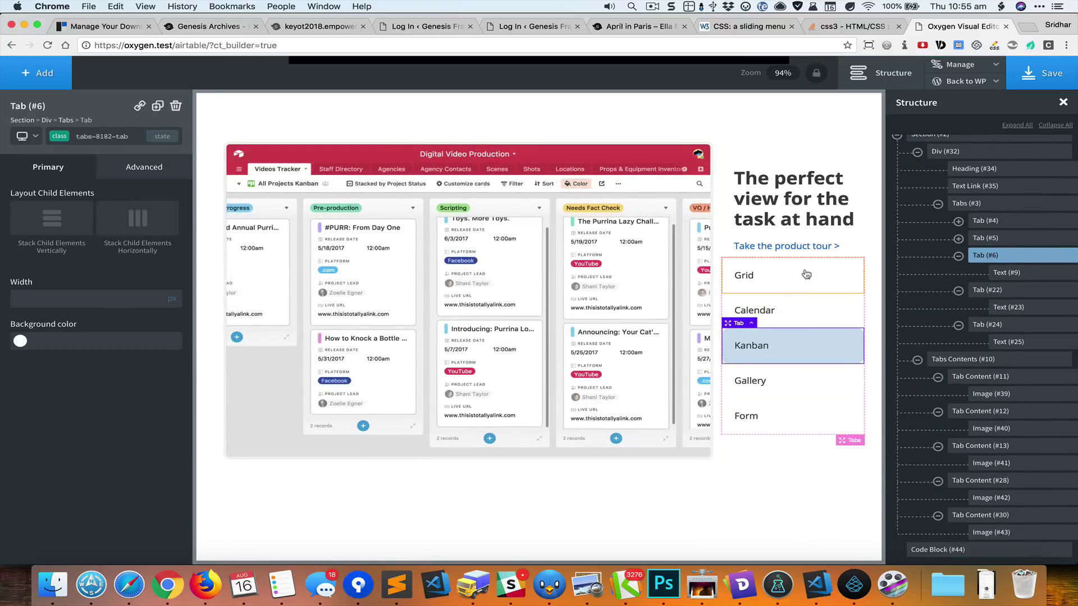
left_click(1032, 85)
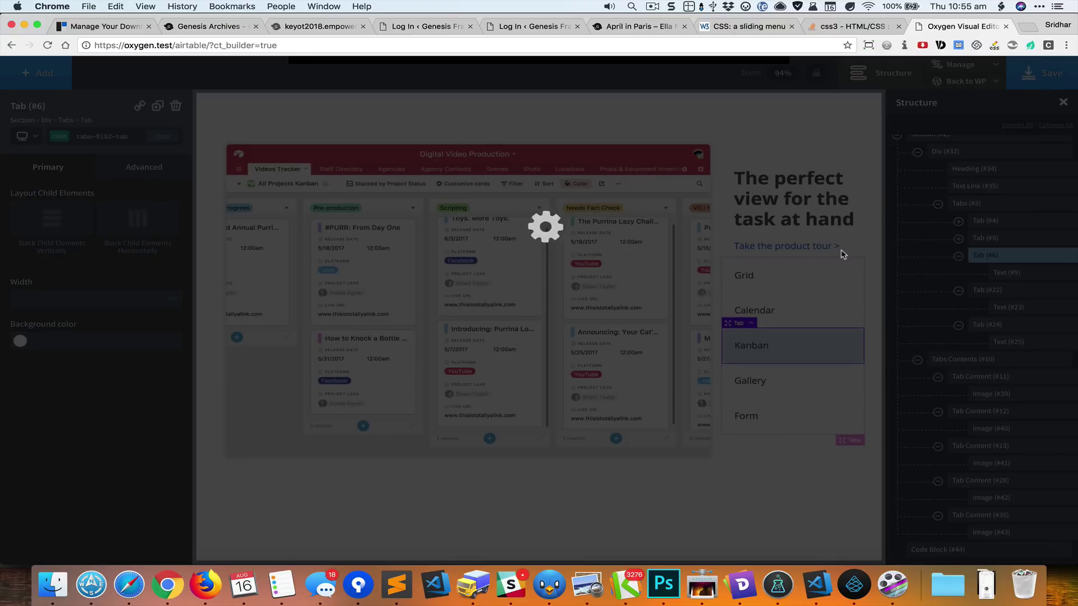
Step: Open the live page and test the Calendar, Kanban, Gallery, Form and Grid tabs
key("super+space")
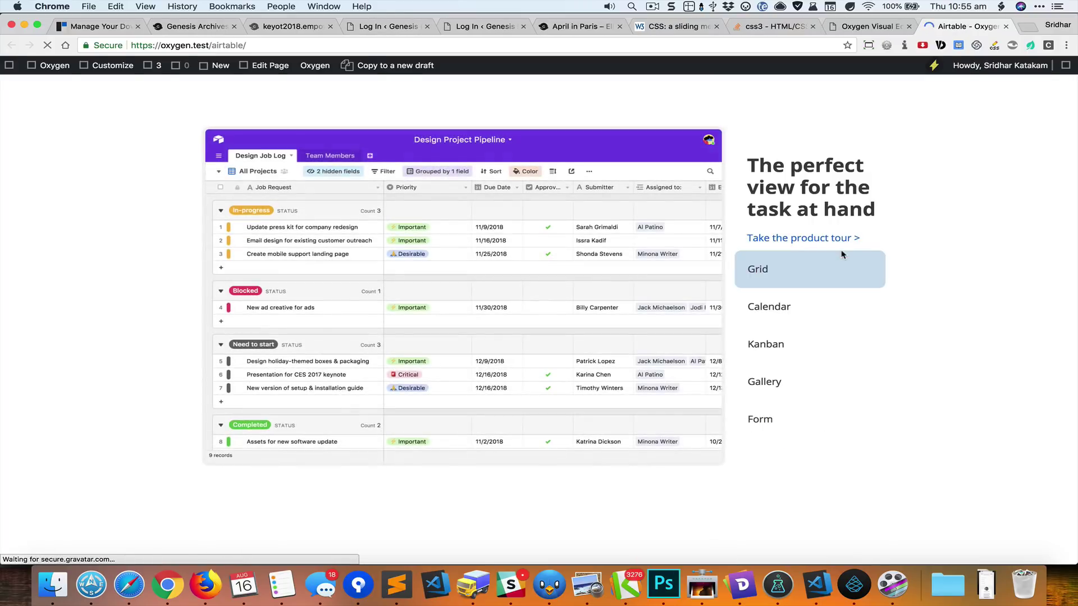
left_click(845, 318)
left_click(826, 351)
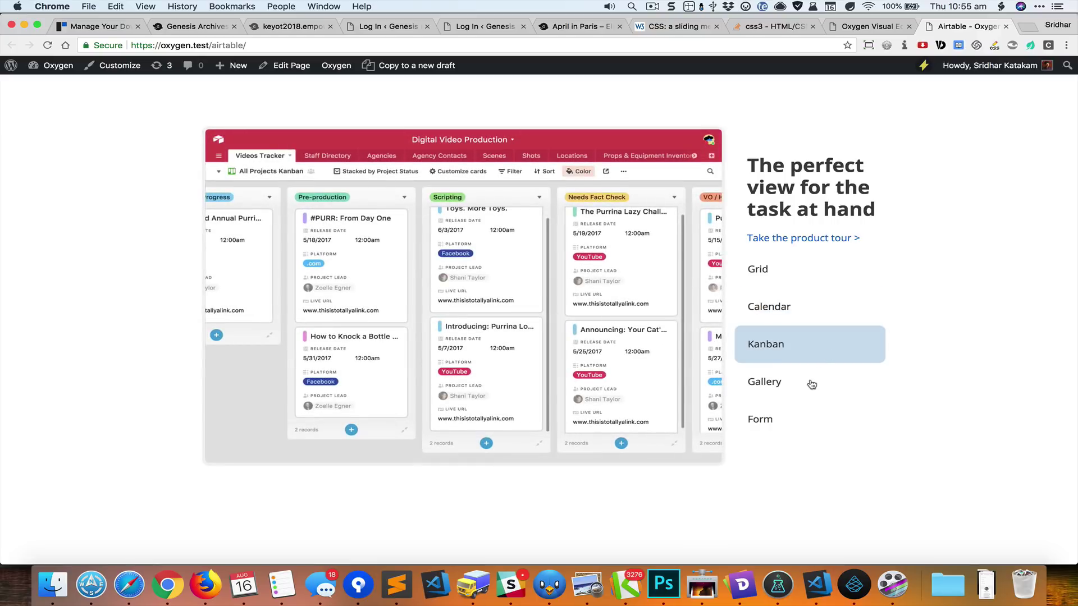
left_click(809, 382)
left_click(801, 421)
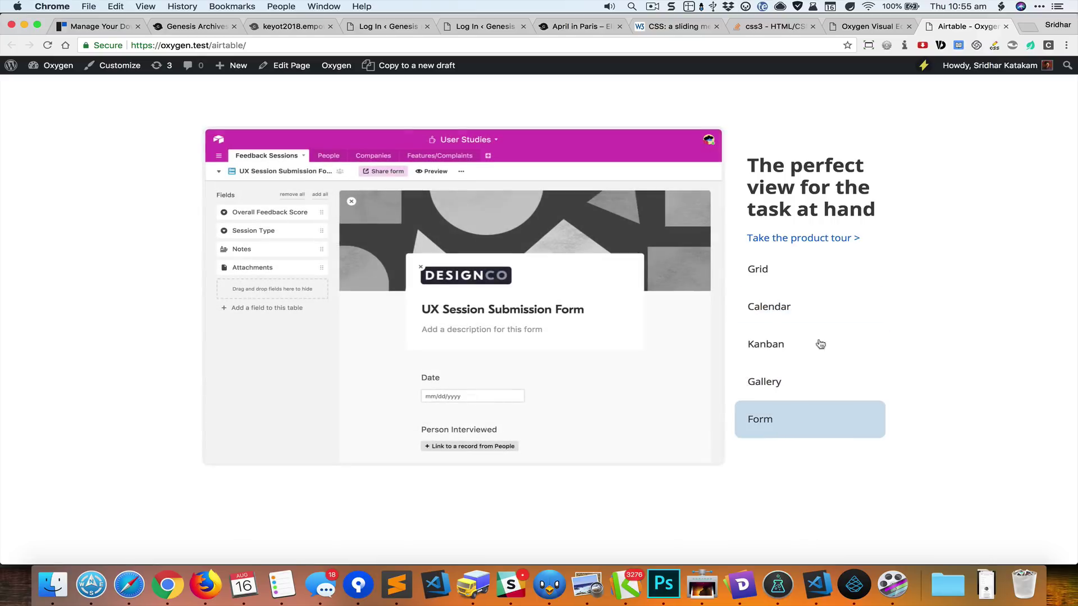
left_click(851, 275)
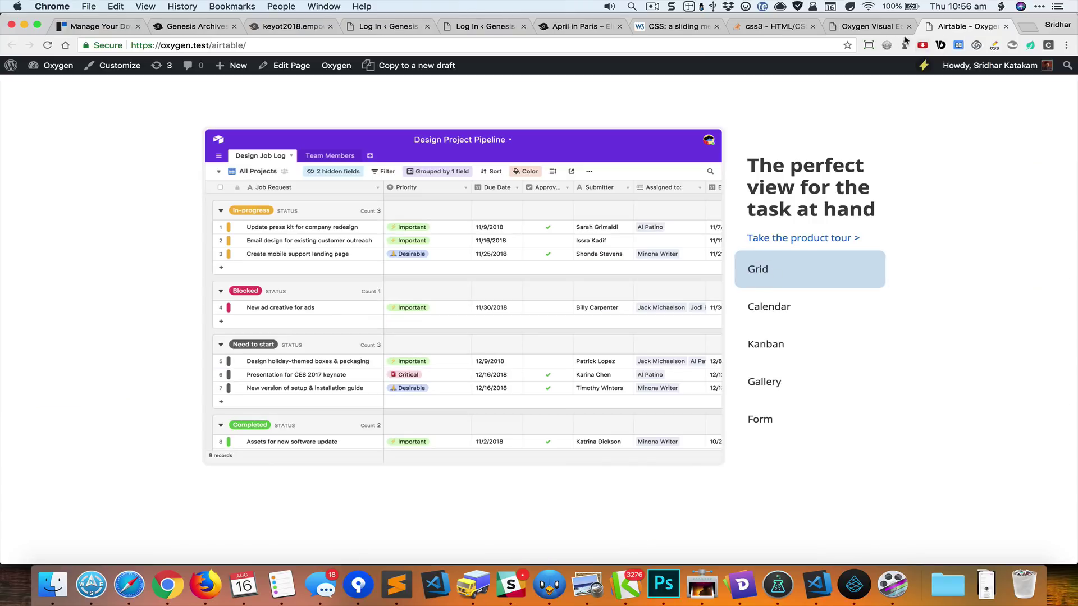
Step: Back in the builder, insert an Icon element into the Grid tab above its text
left_click(893, 26)
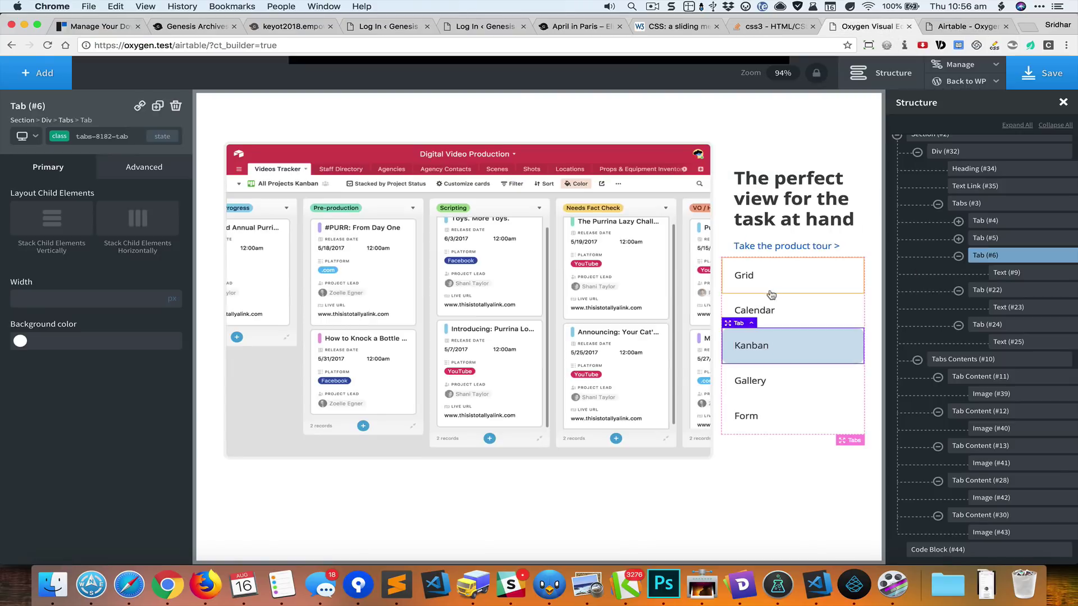
left_click(803, 279)
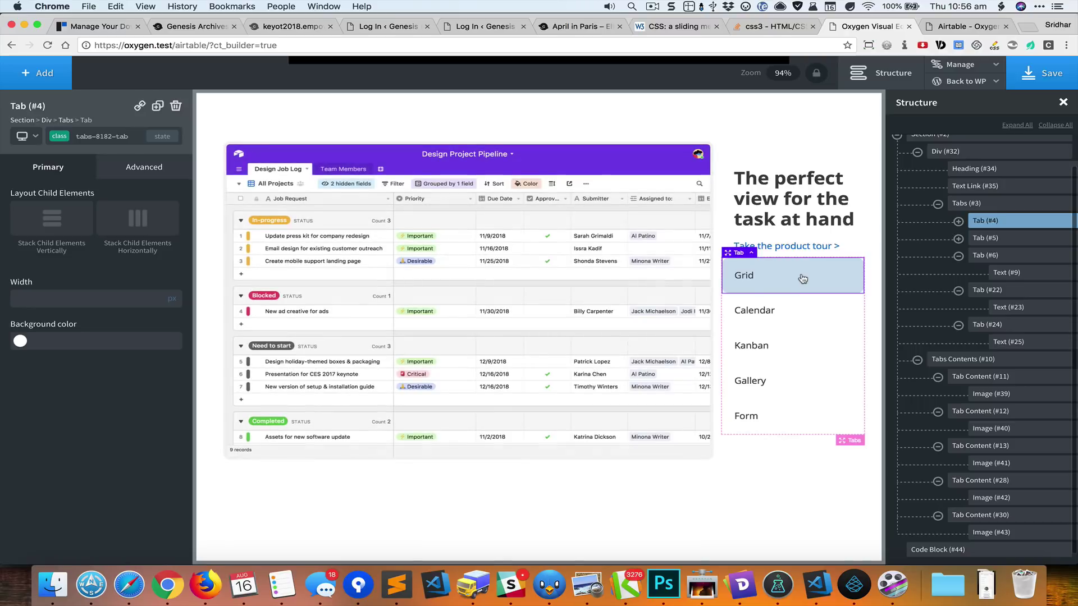
left_click(959, 222)
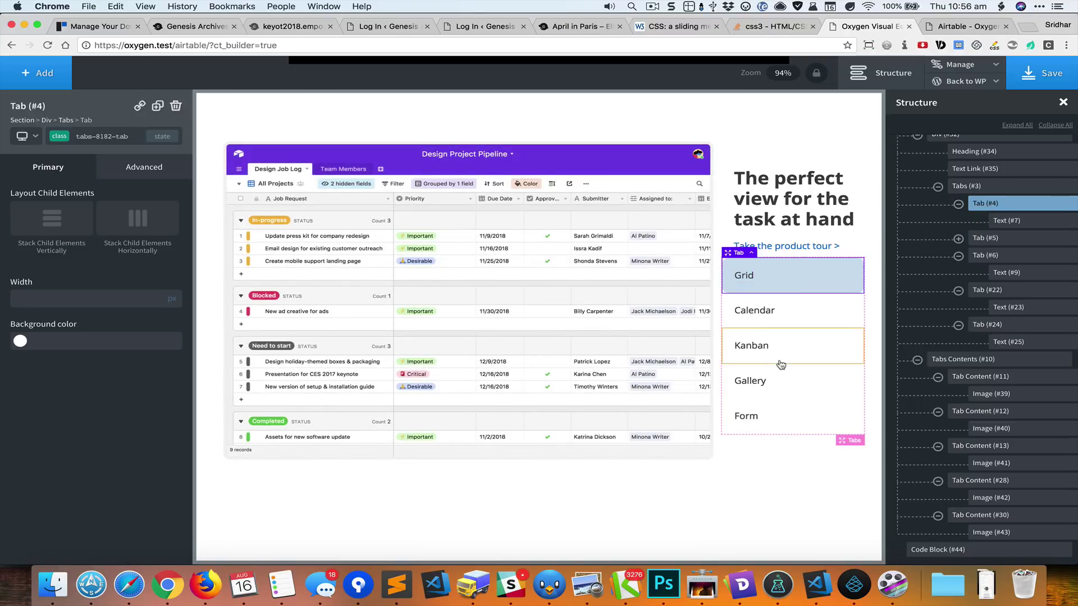
key("ctrl+space")
type("icon")
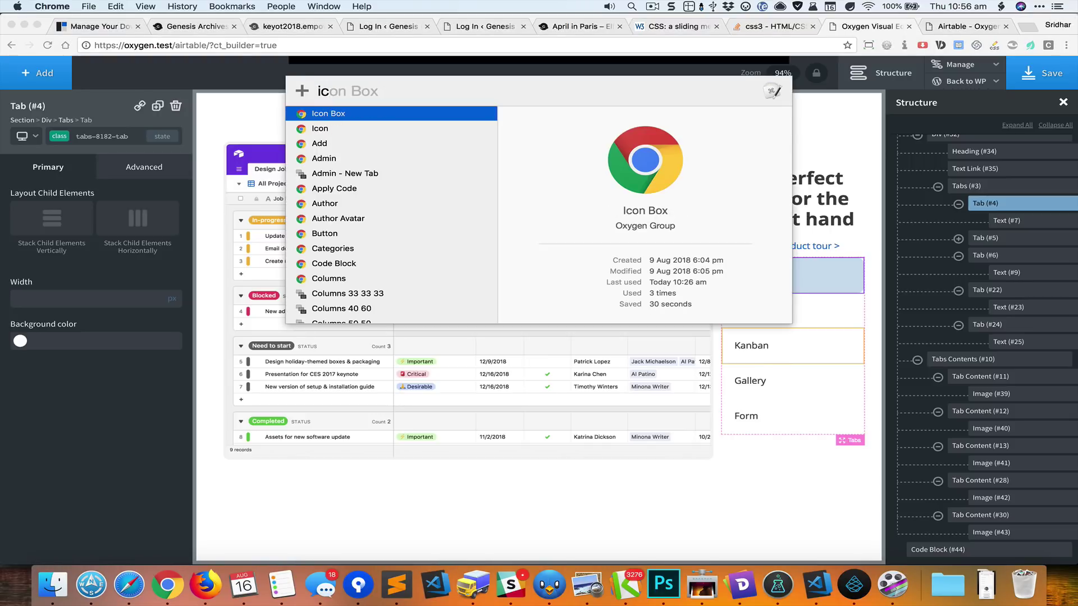
key("Down")
key("Escape")
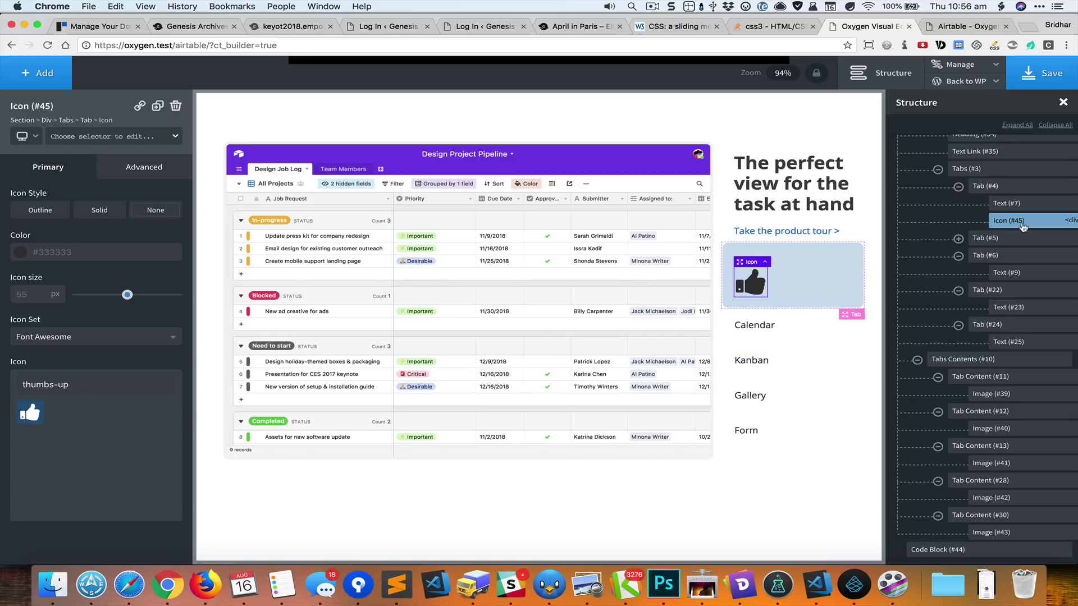
left_click_drag(1017, 222, 1019, 202)
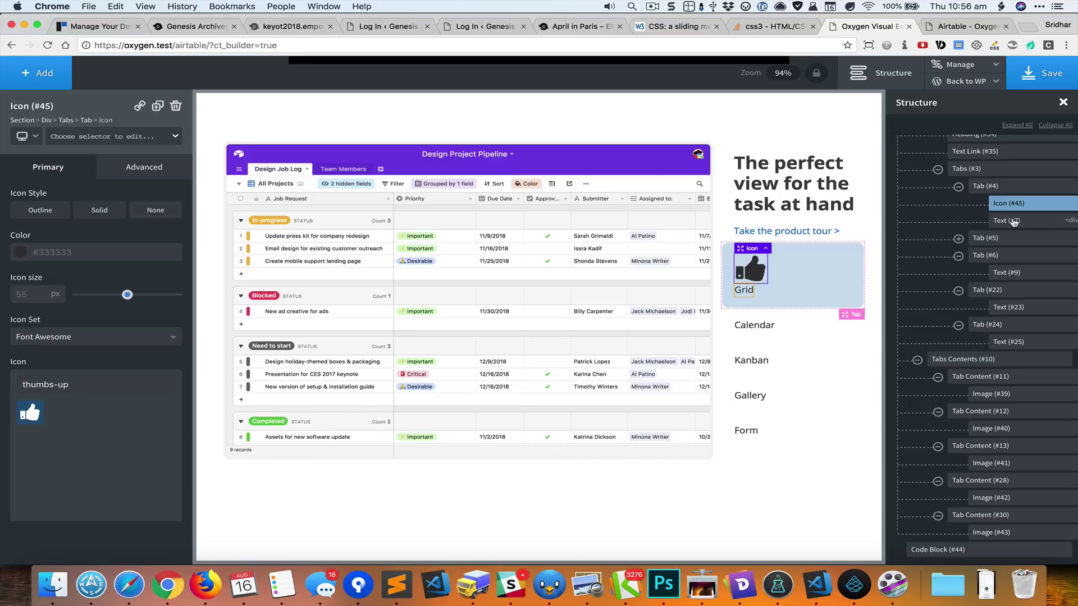
Step: Lay out the Grid tab horizontally with its label vertically centred beside the icon
left_click(1002, 192)
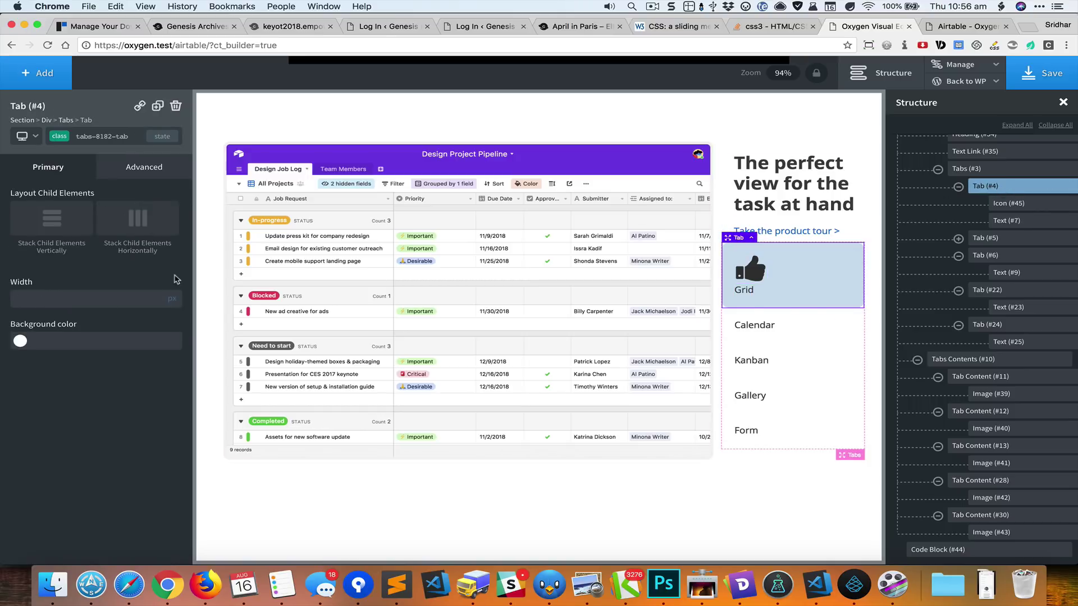
left_click(147, 229)
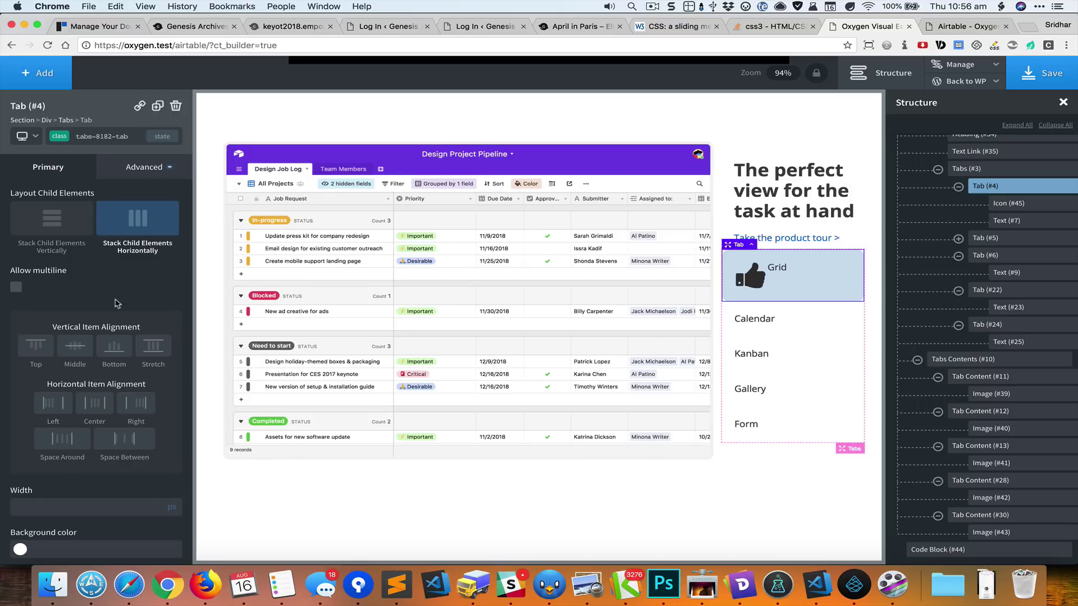
left_click(80, 352)
Step: Set the icon size to 32 with a 10px right margin
left_click(750, 276)
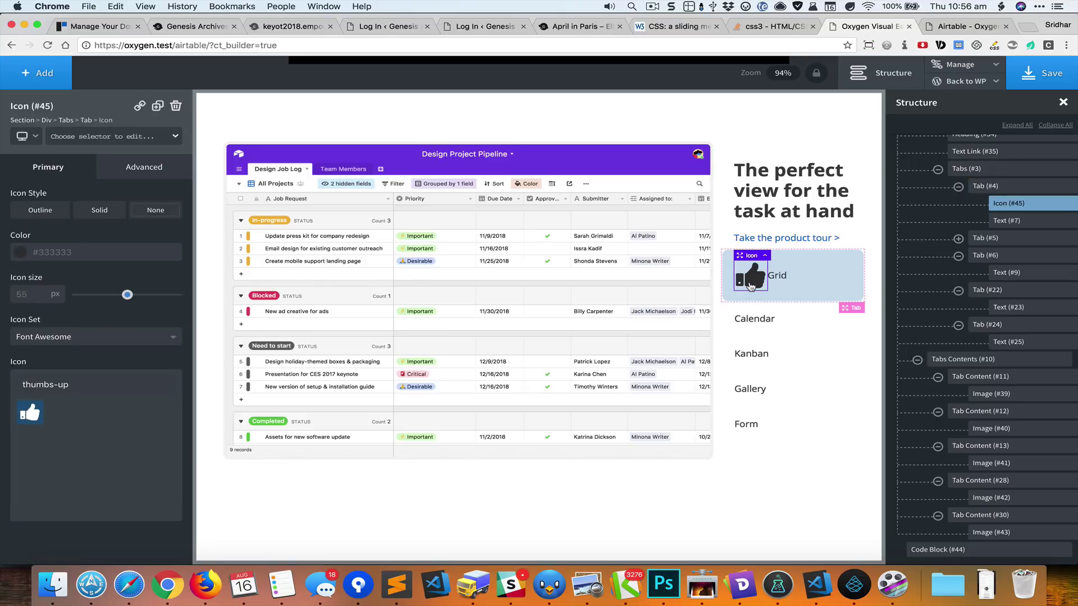
double_click(42, 293)
type("32")
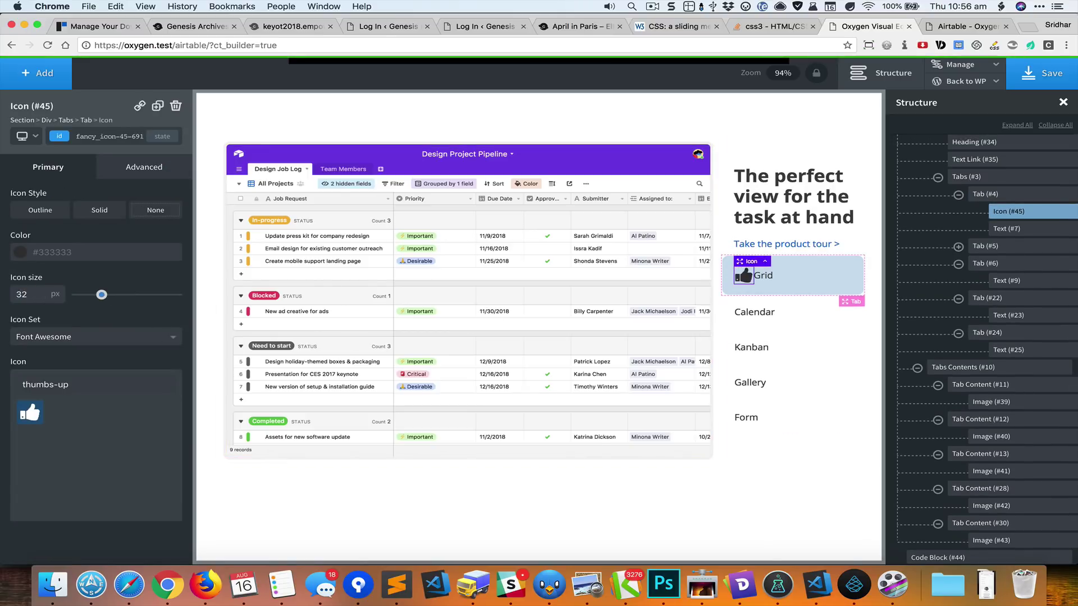
left_click(138, 170)
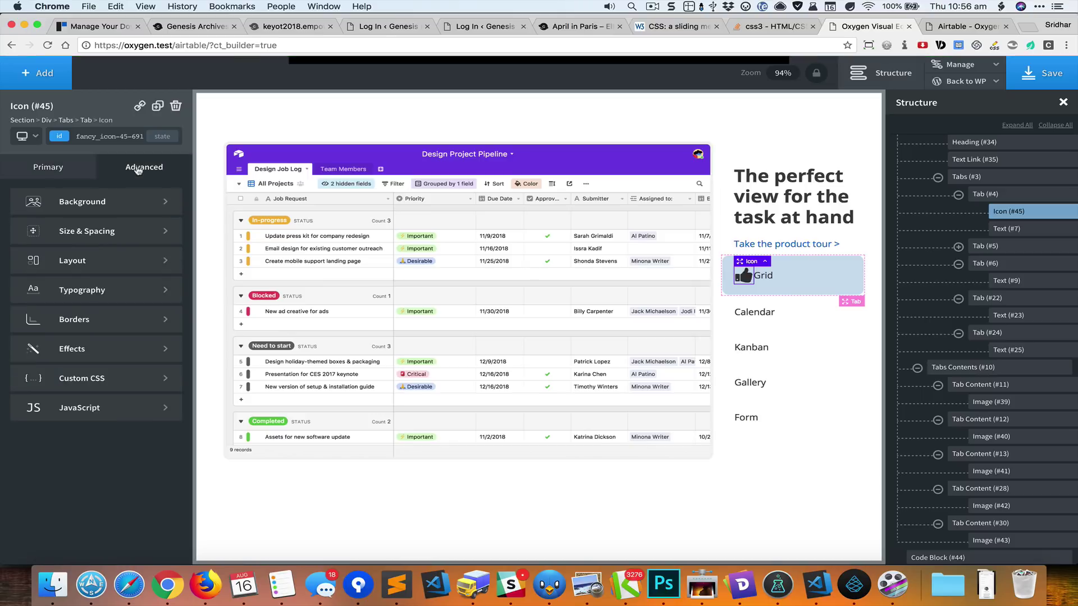
left_click(129, 232)
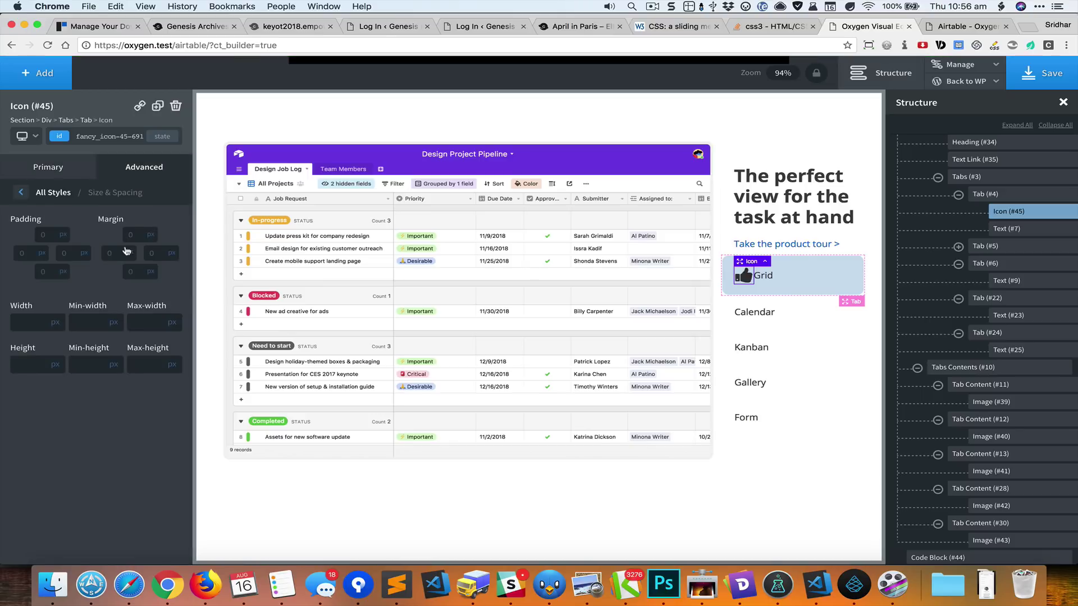
left_click(156, 252)
type("10")
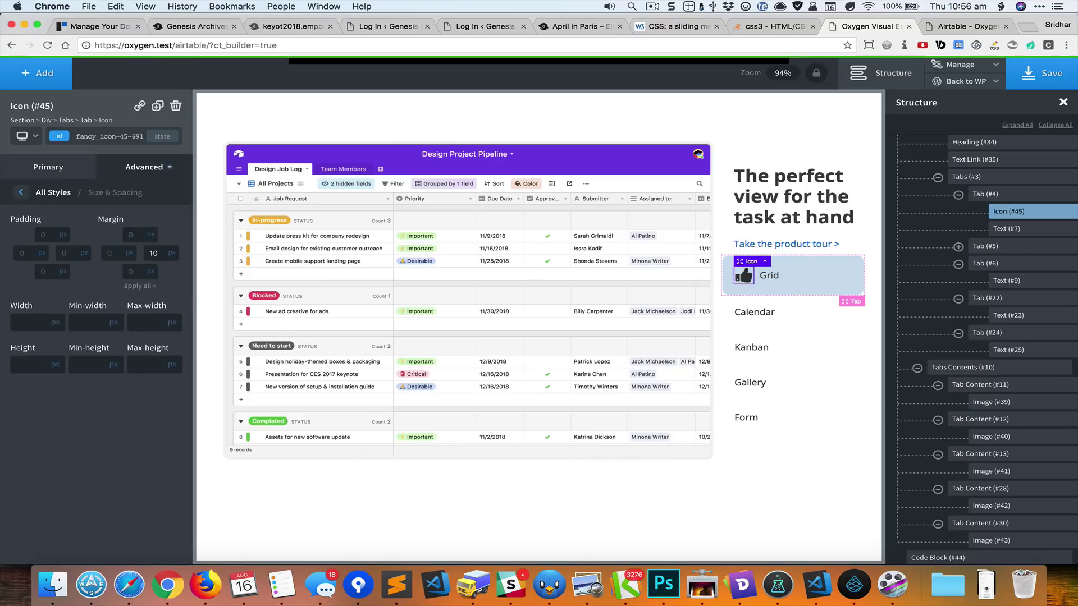
Step: Replace the thumbs-up icon by searching the icon picker for 'th'
left_click(47, 175)
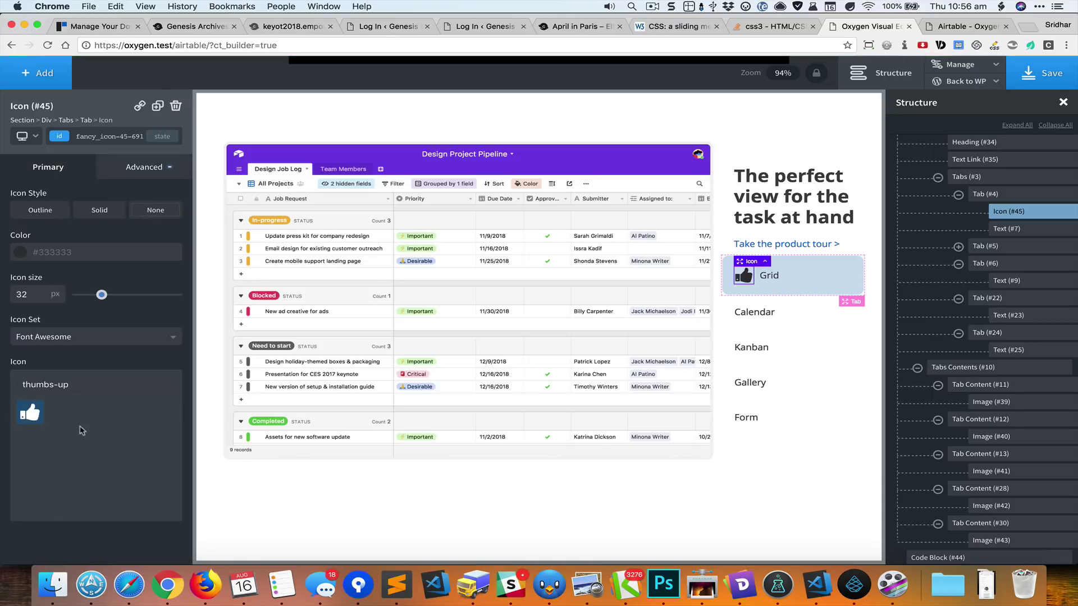
triple_click(97, 380)
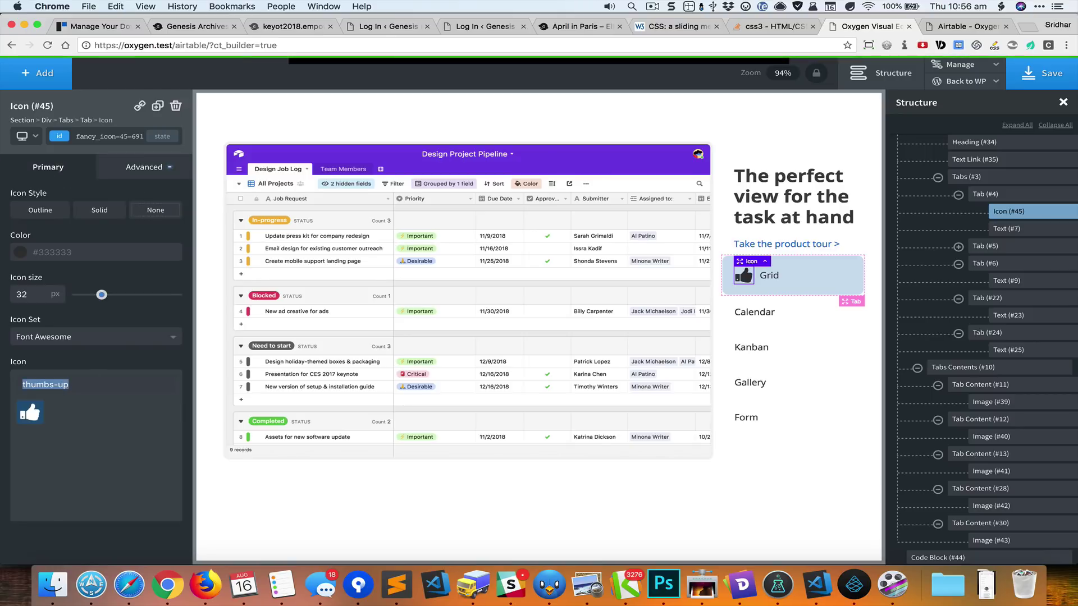
key("BackSpace")
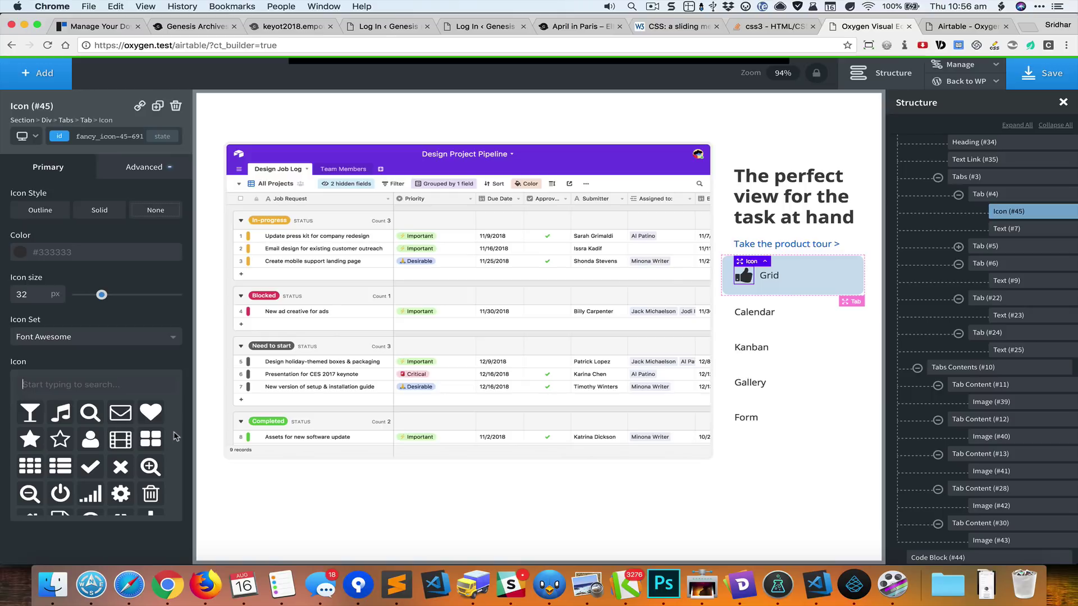
type("th")
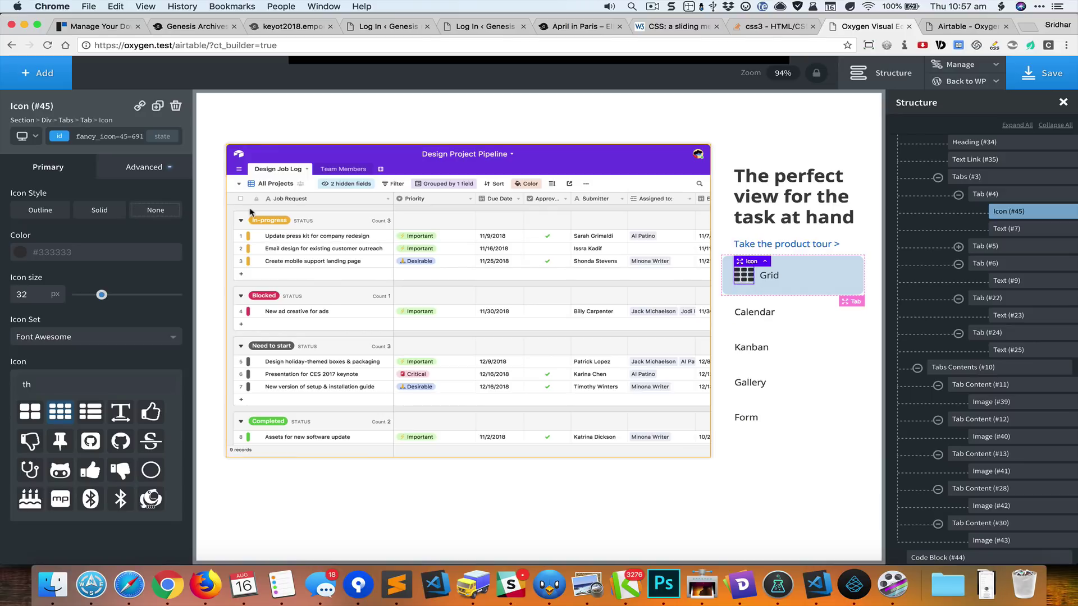
Step: Duplicate the Grid tab's icon four times
left_click(158, 106)
left_click(158, 107)
left_click(157, 106)
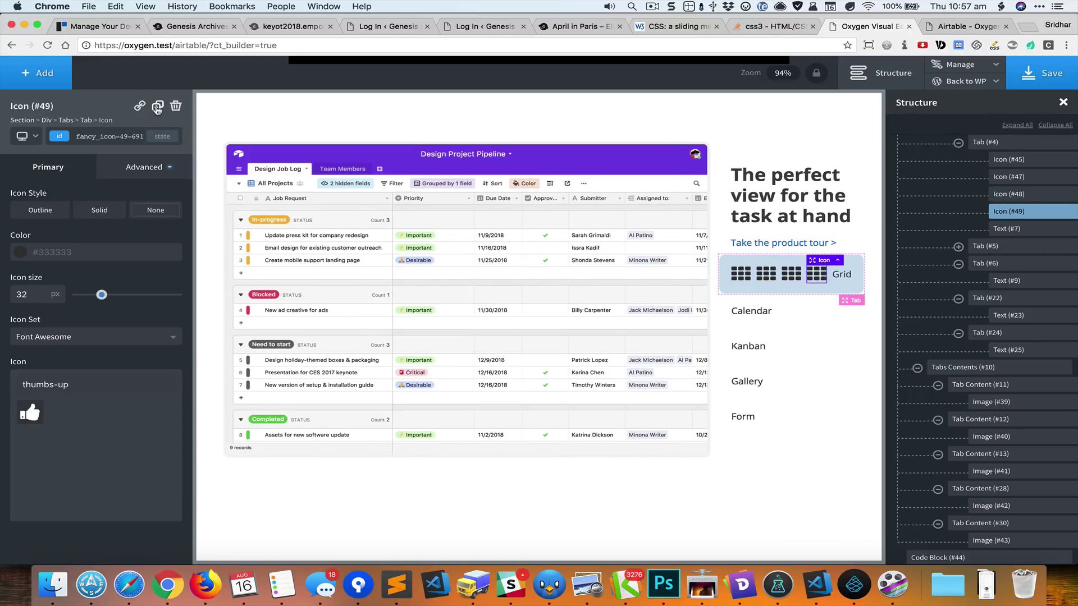
left_click(158, 106)
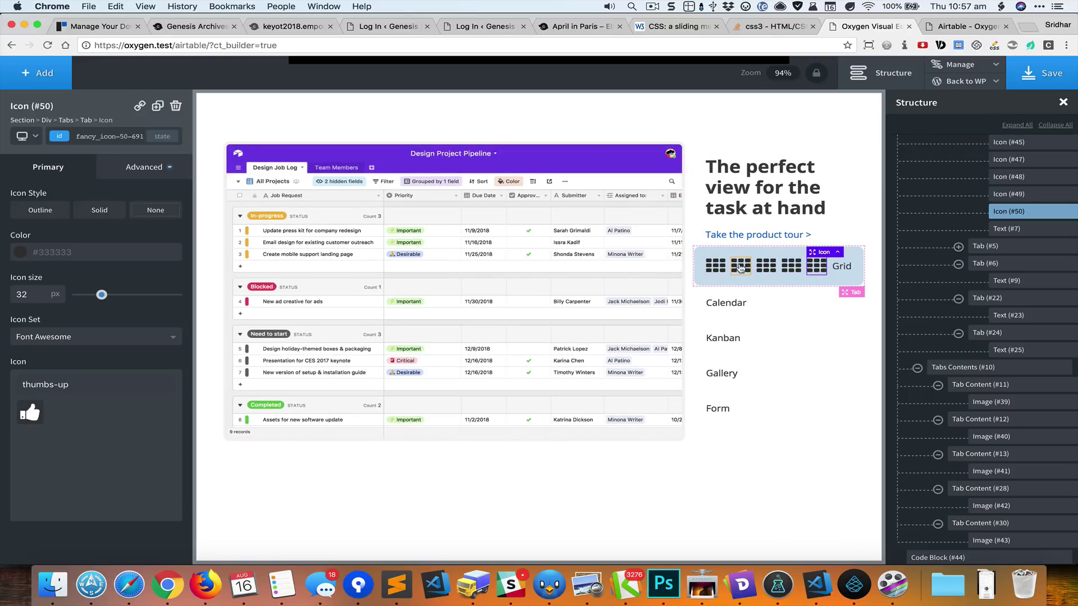
Step: Move the icon copies into the Calendar, Kanban, Gallery and Form tabs
left_click_drag(740, 269, 733, 353)
left_click(766, 274)
left_click(767, 275)
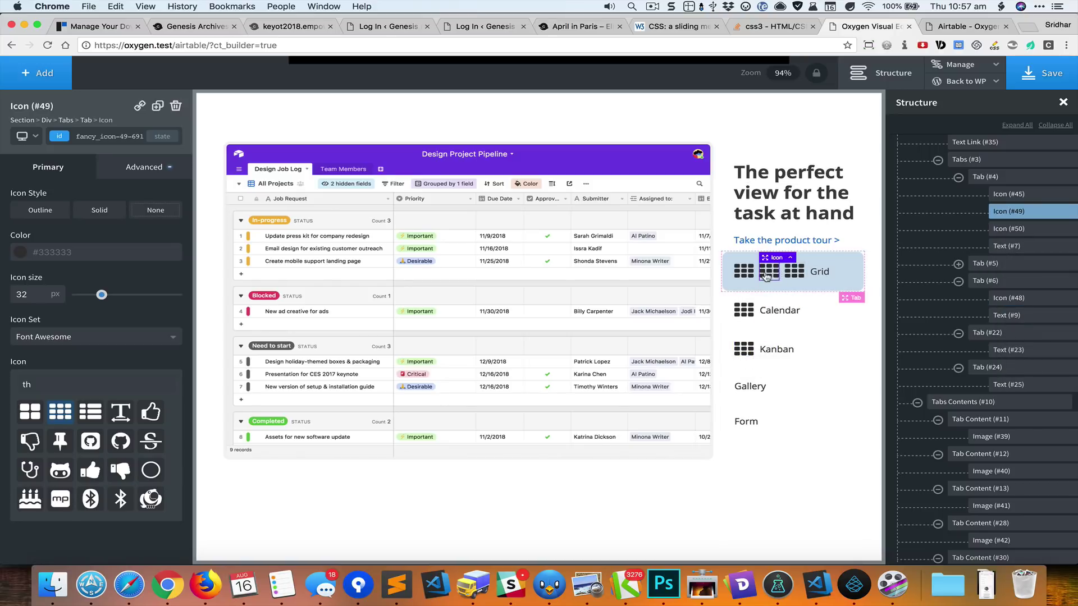
left_click_drag(766, 275, 740, 393)
left_click(768, 274)
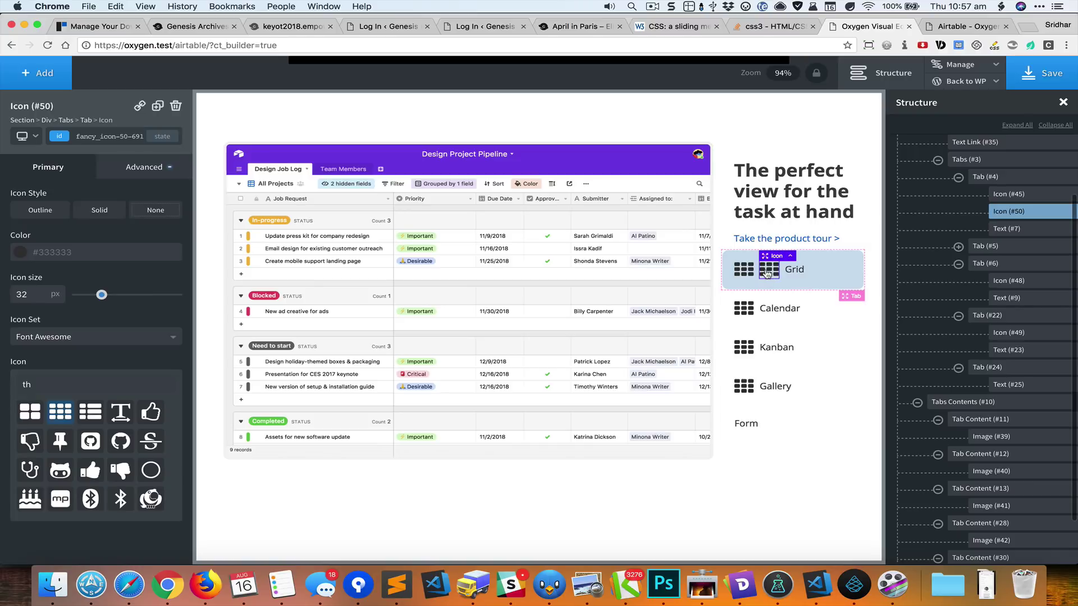
left_click_drag(768, 275, 734, 430)
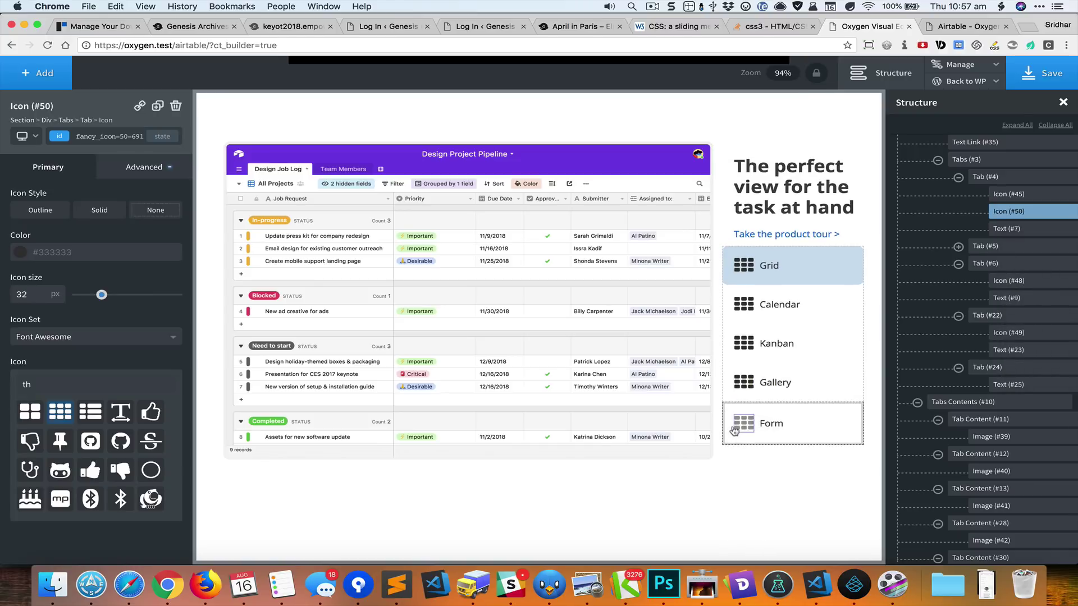
Step: Give the Calendar tab a calendar icon and the Kanban tab a th-large icon
left_click(743, 306)
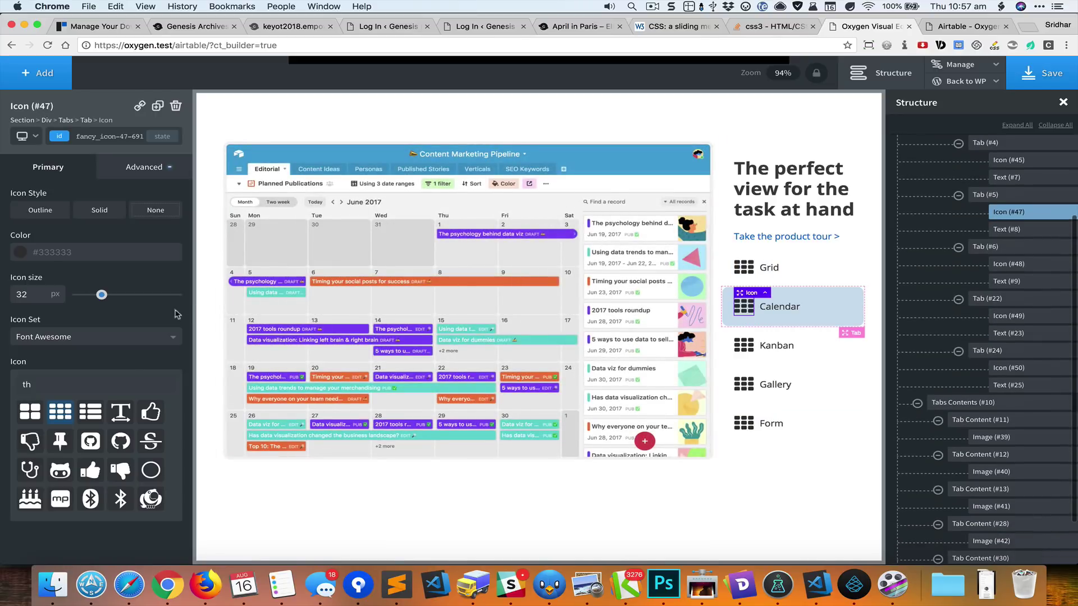
double_click(82, 397)
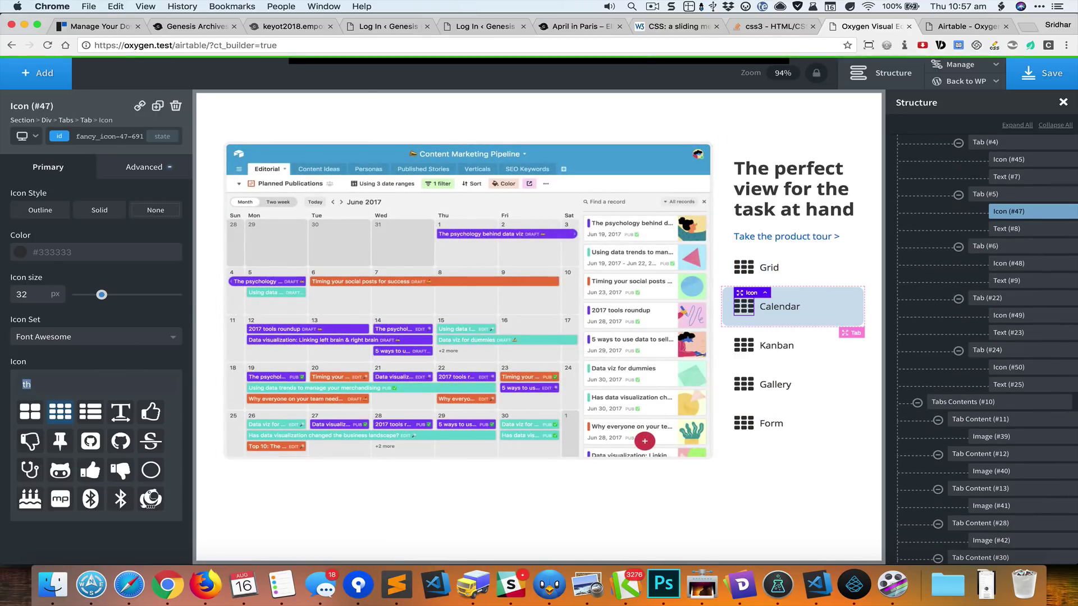
type("calendar")
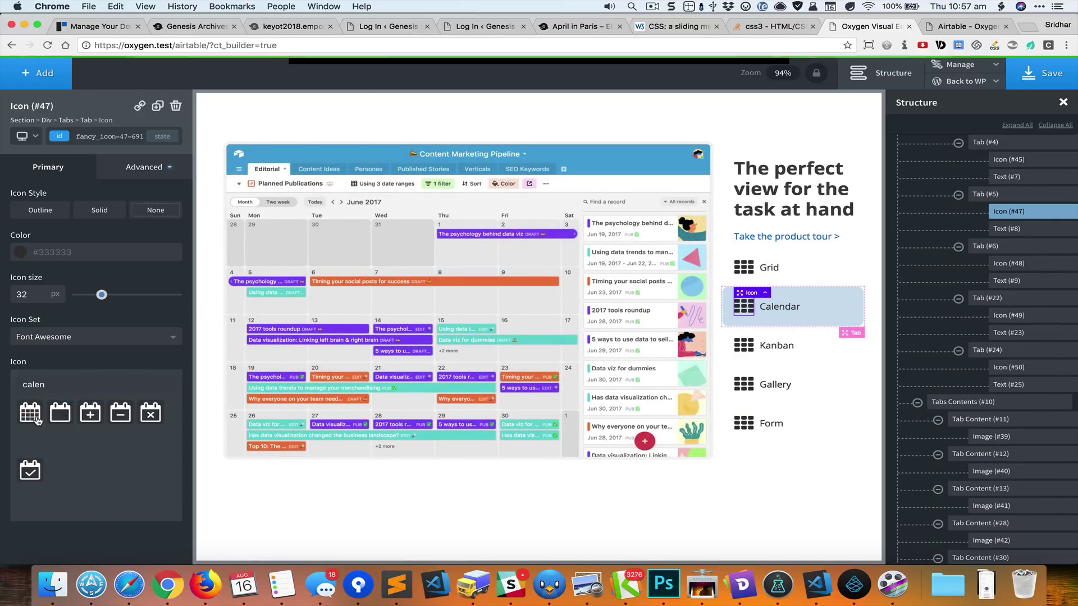
left_click(30, 413)
left_click(744, 345)
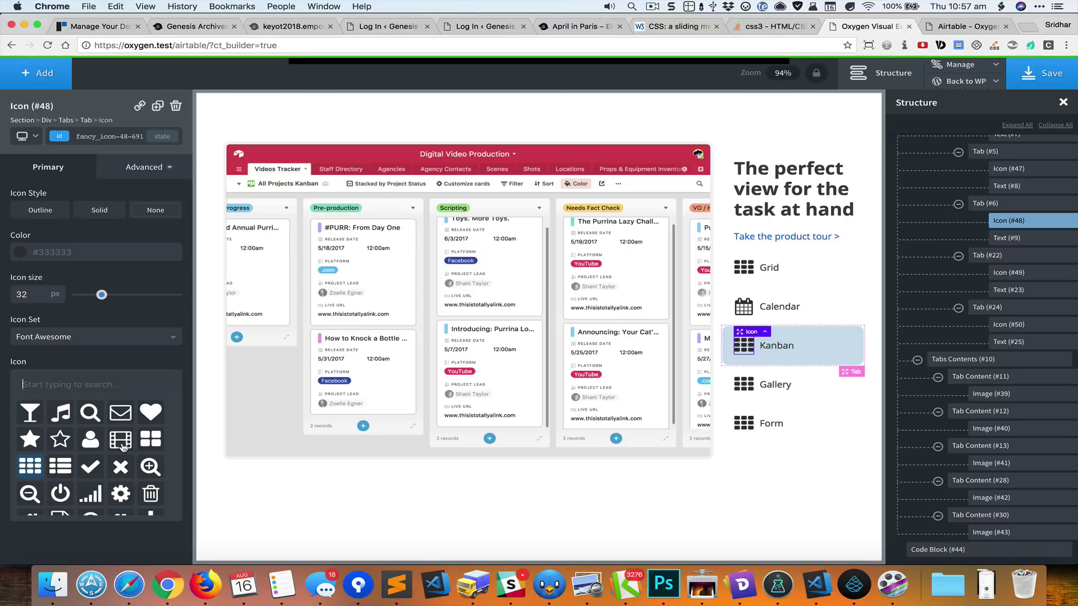
left_click(155, 438)
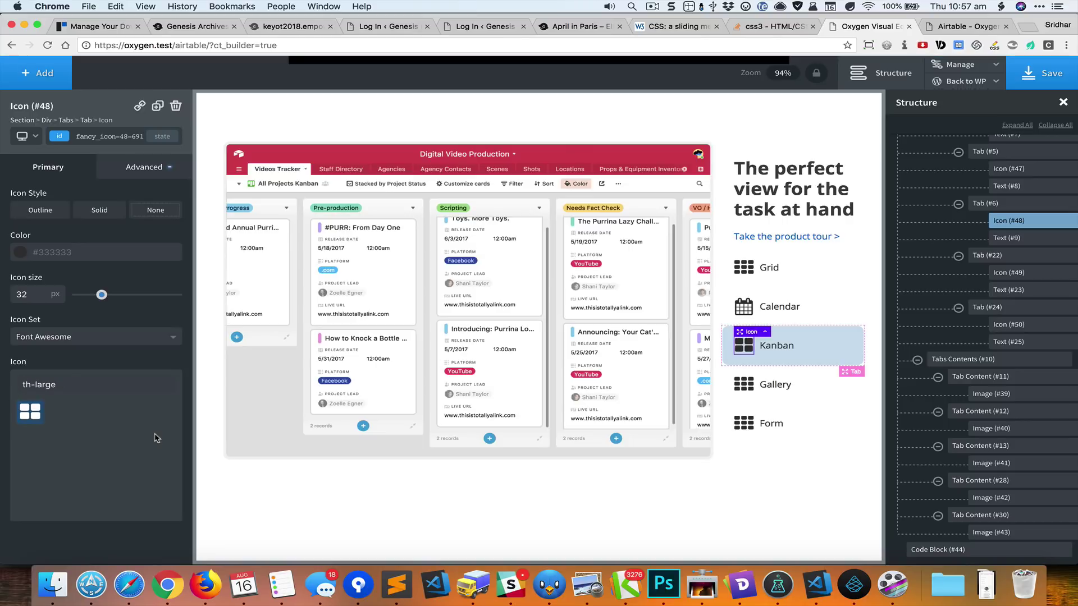
Step: Give the Gallery tab an image icon and the Form tab a wpforms icon, then save
left_click(774, 385)
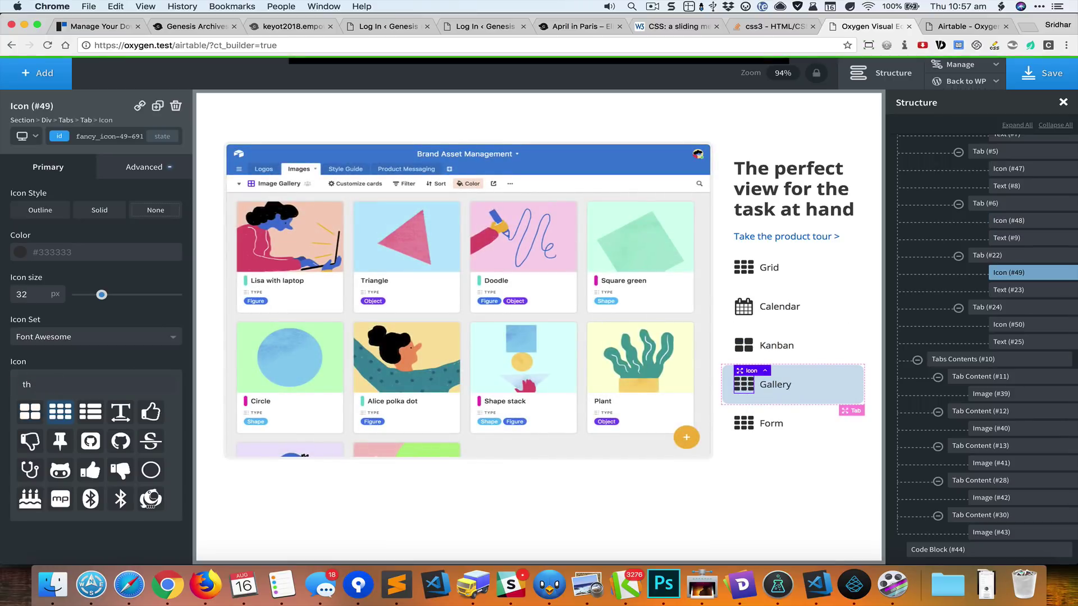
key("BackSpace")
key("BackSpace")
type("image")
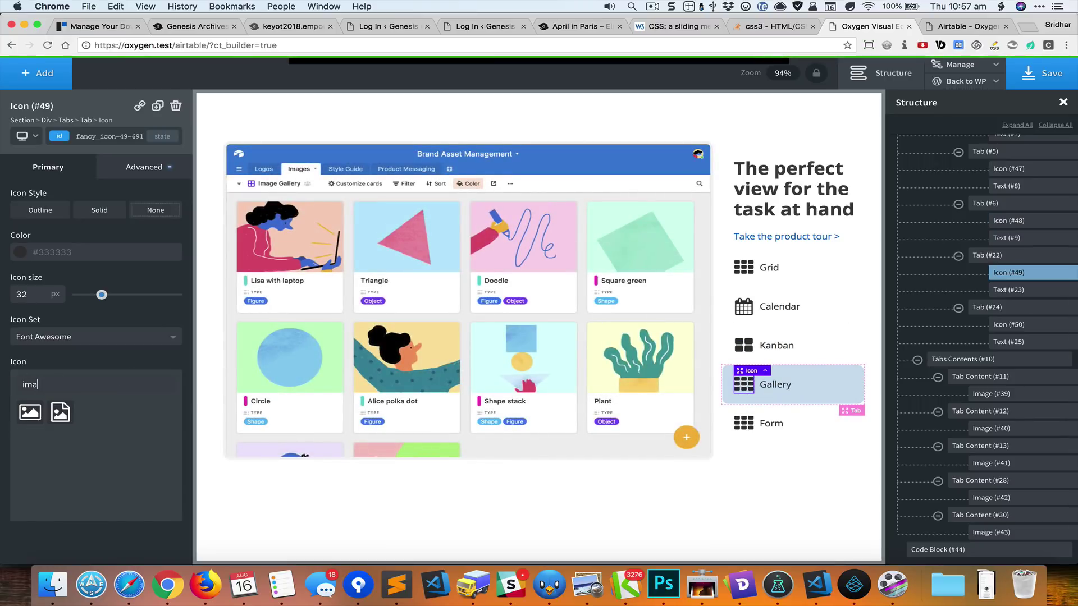
left_click(28, 420)
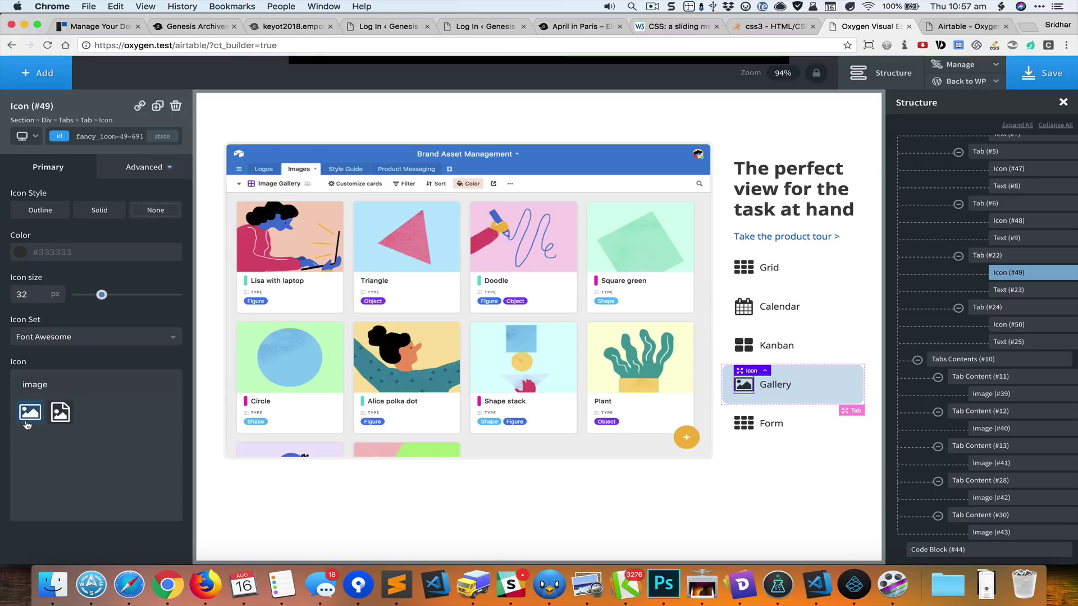
left_click(744, 423)
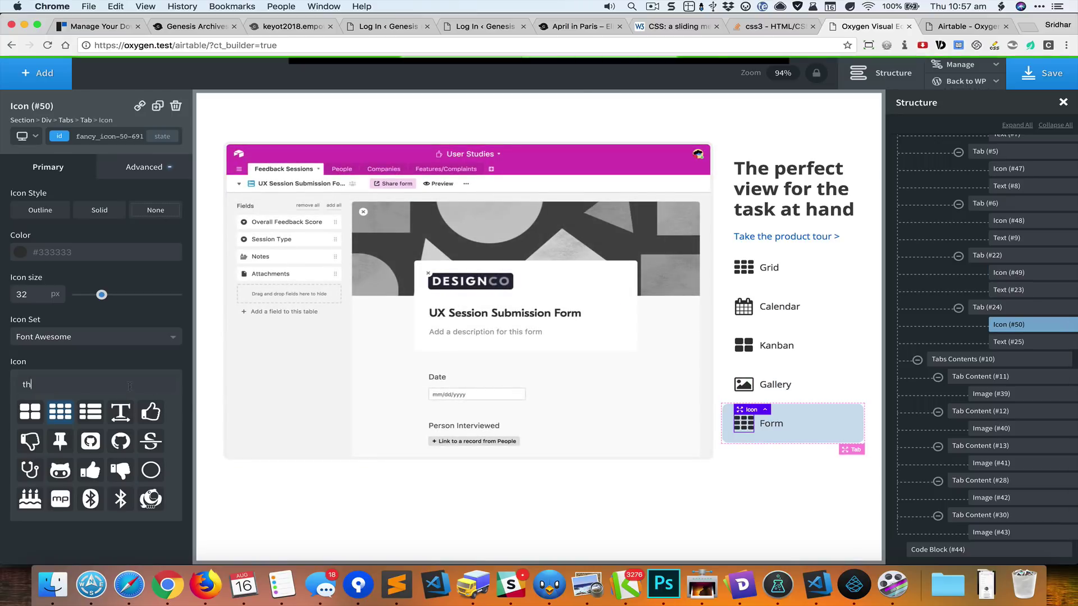
type("wpforms")
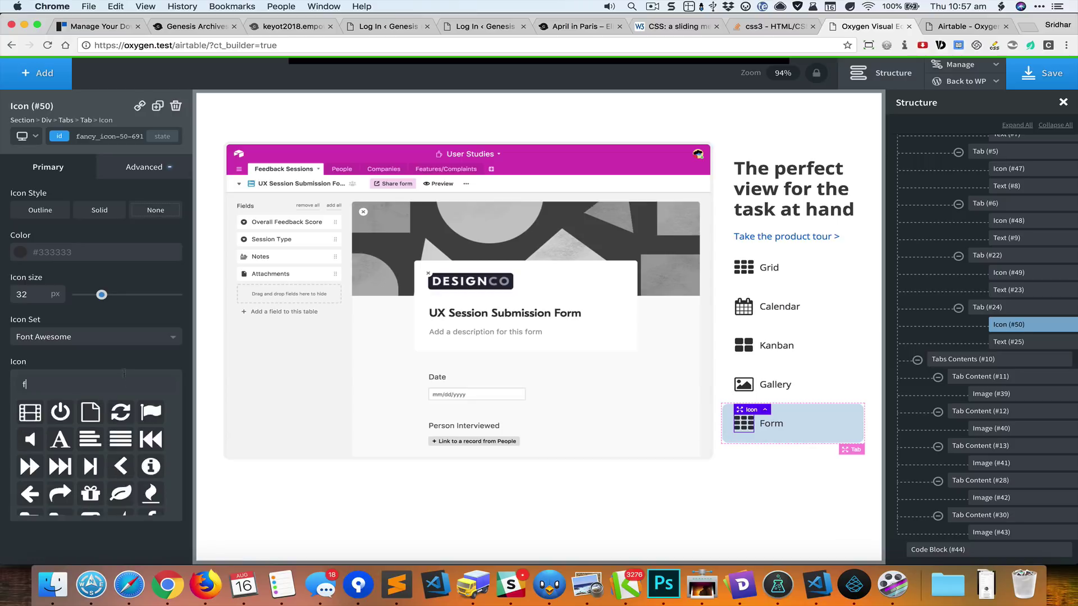
left_click(33, 413)
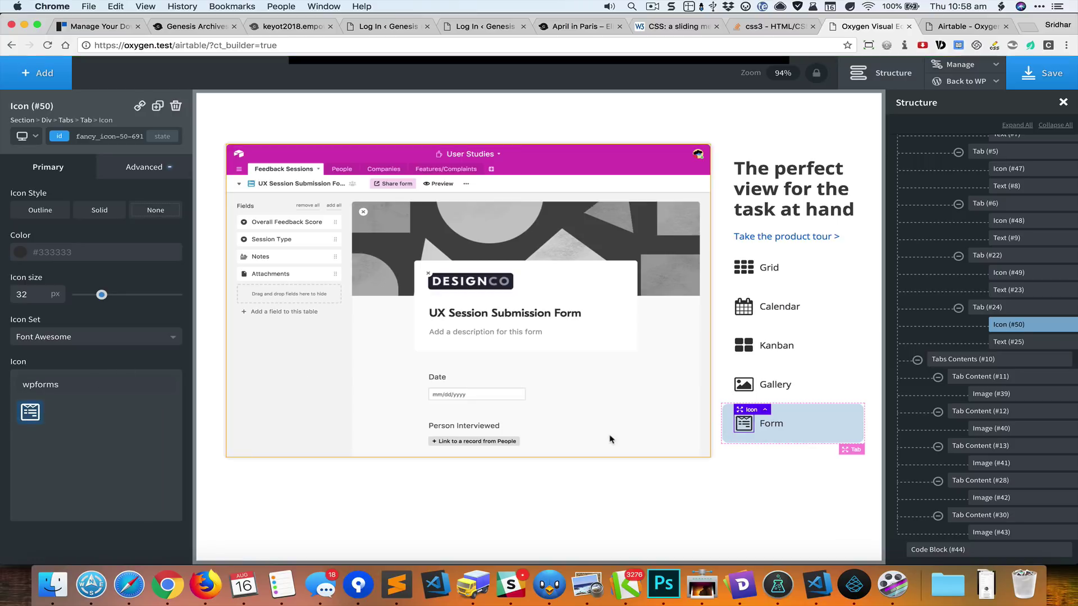
left_click(1055, 76)
Step: Switch editing to the less-than-992px breakpoint, after briefly trying the 1120px one
left_click(35, 137)
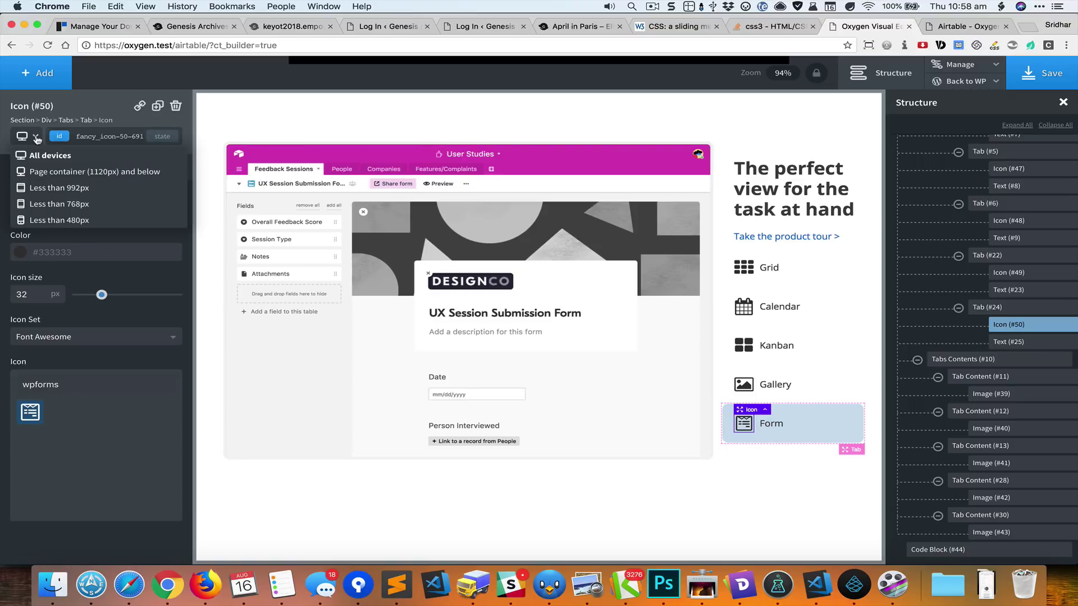
left_click(116, 171)
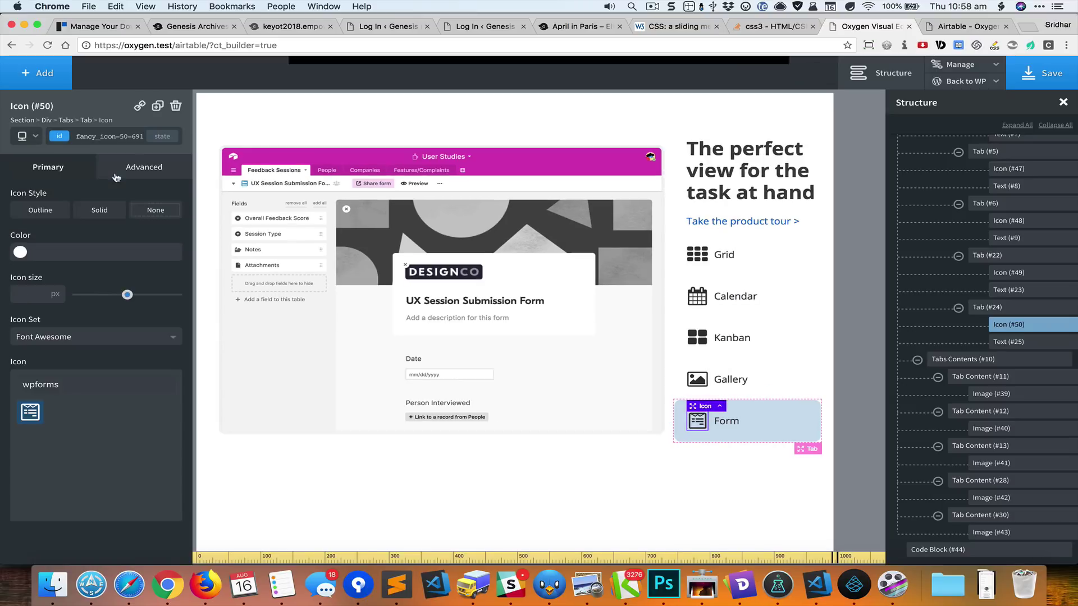
left_click(36, 137)
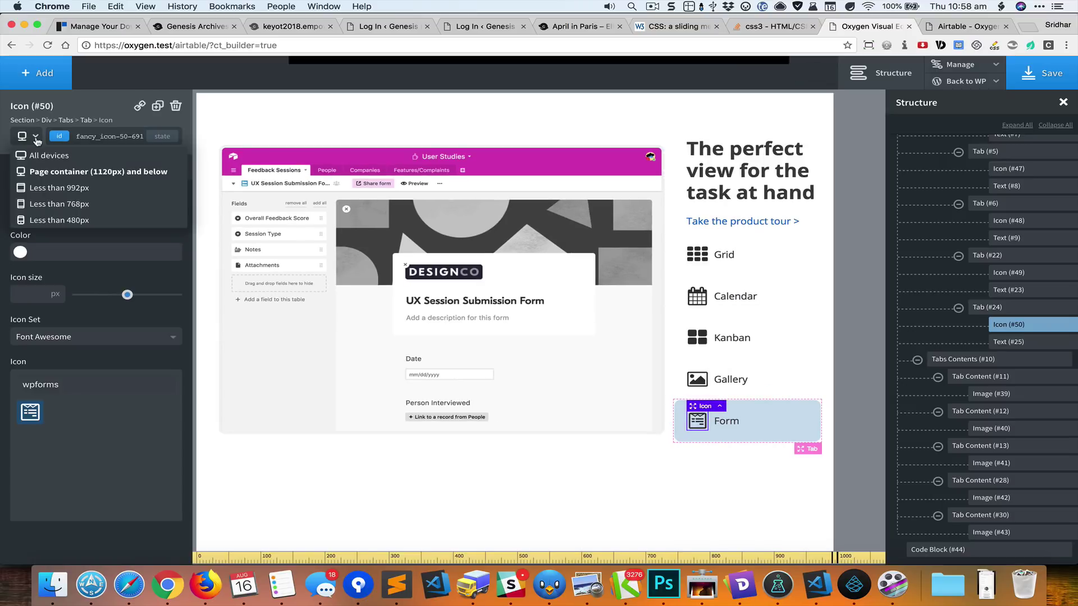
left_click(91, 193)
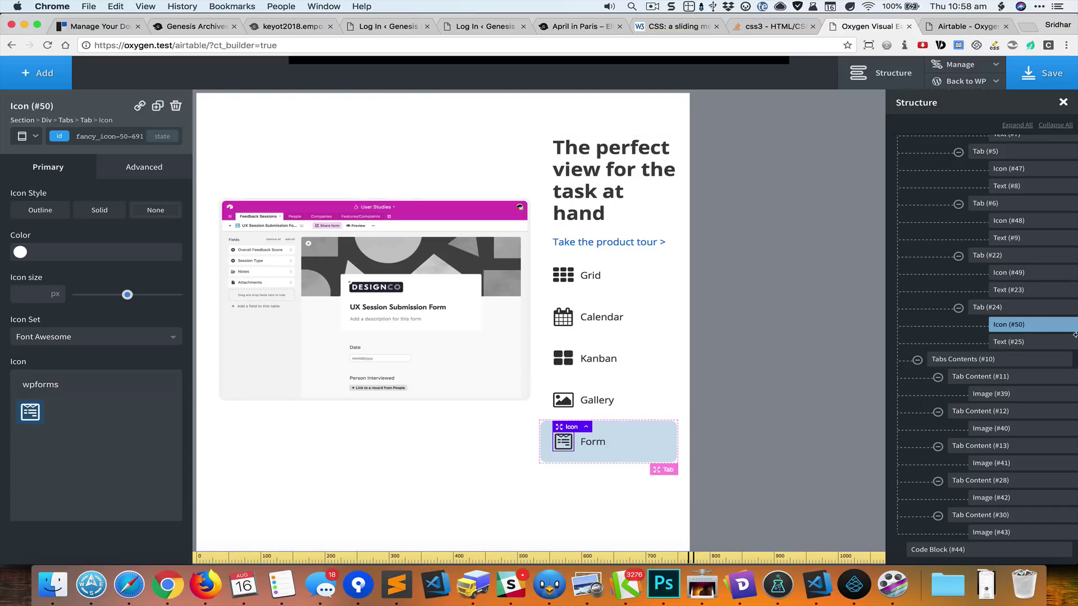
Step: Stack Section #2 vertically so the image sits above the text, then select Div #32
scroll(988, 292, "up", 5)
left_click(917, 186)
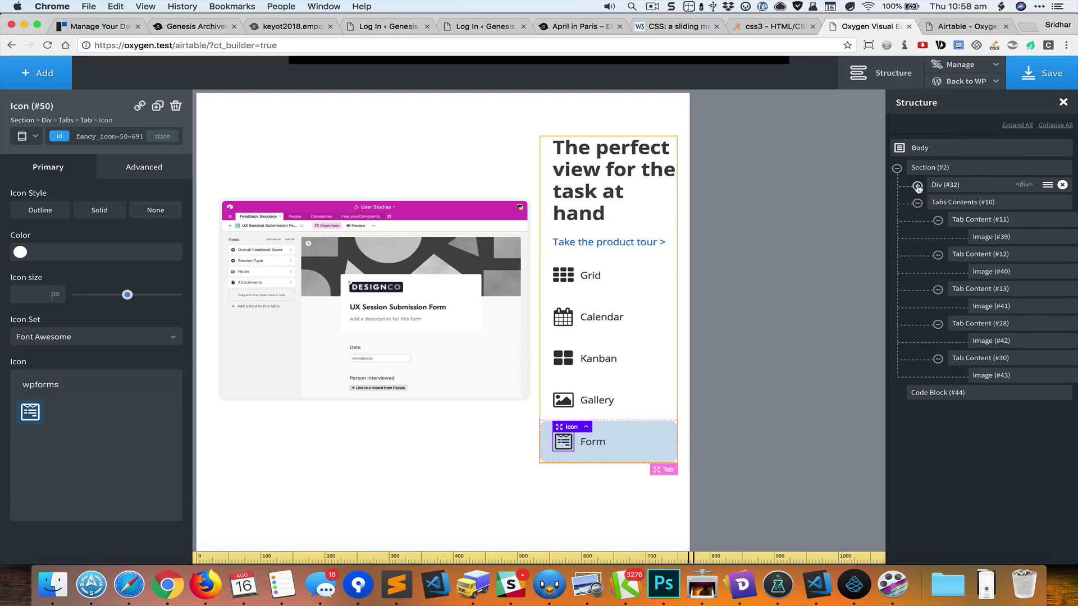
left_click(918, 204)
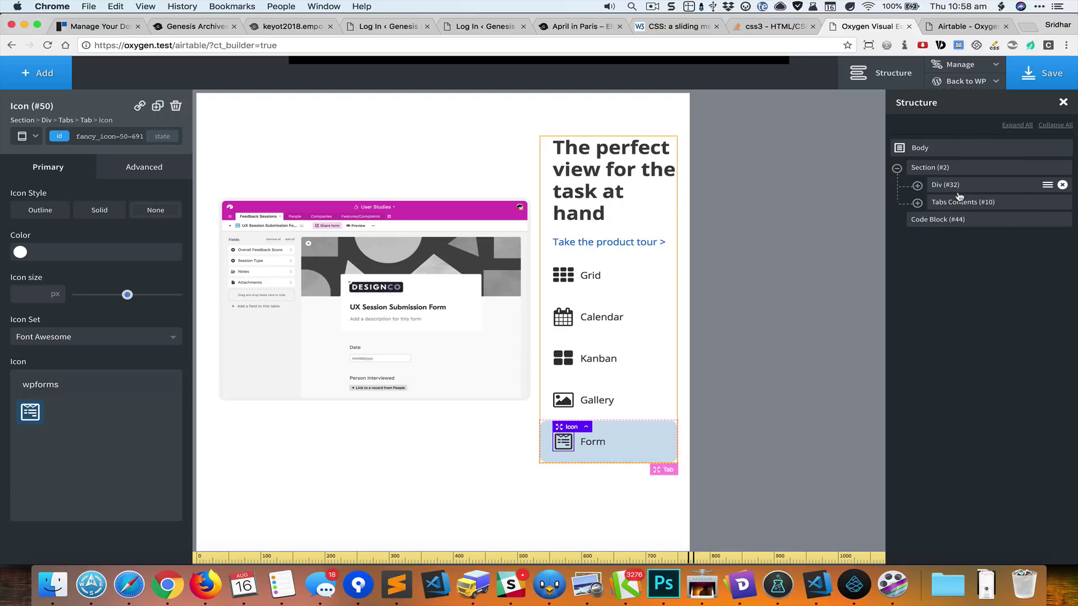
left_click(932, 167)
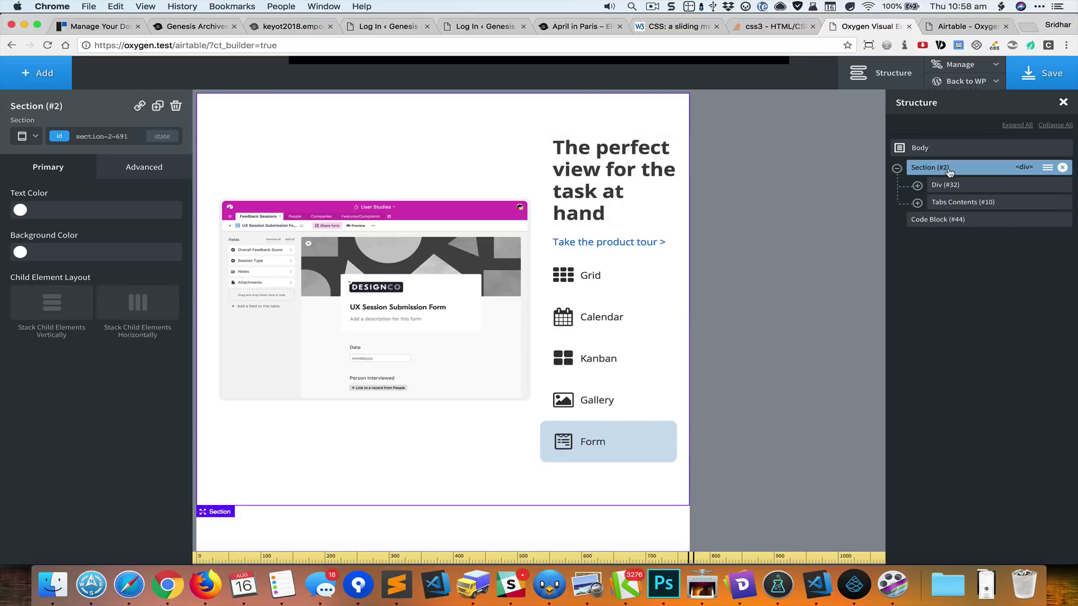
left_click(79, 310)
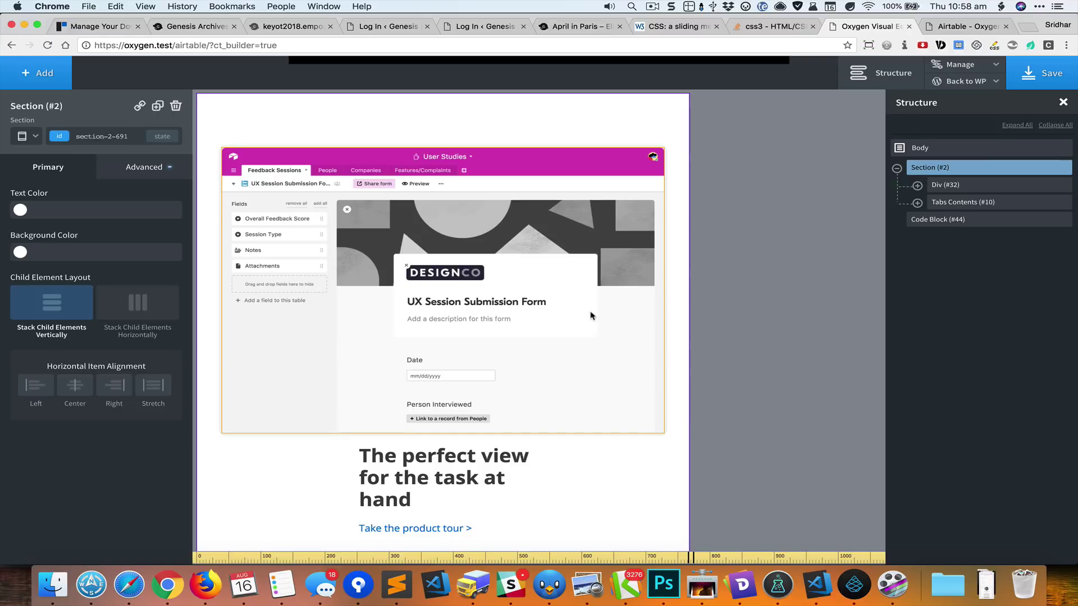
scroll(590, 312, "down", 3)
scroll(590, 315, "down", 1)
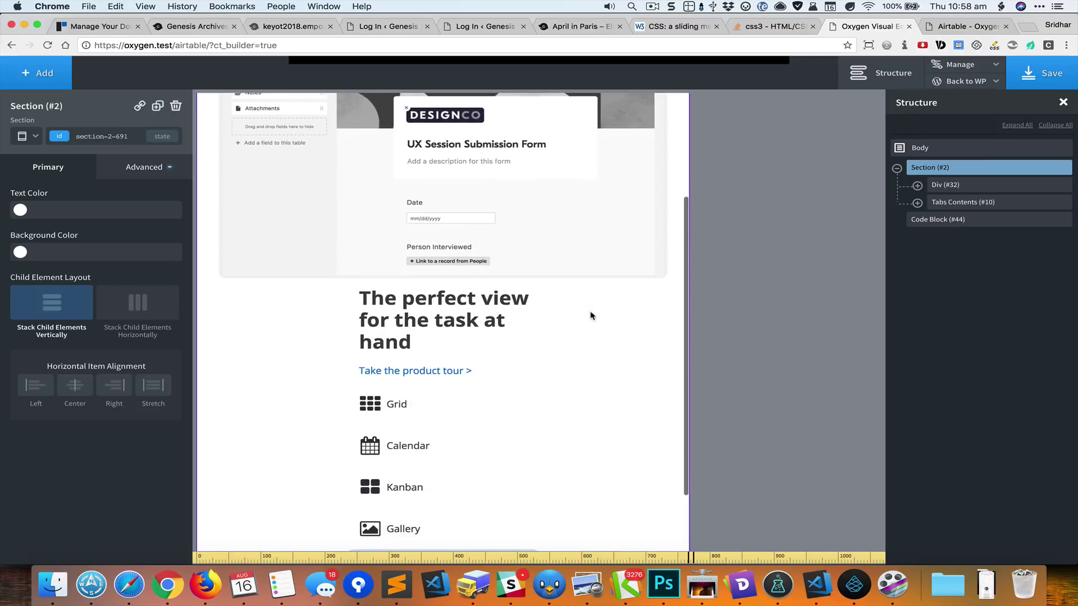
left_click(969, 187)
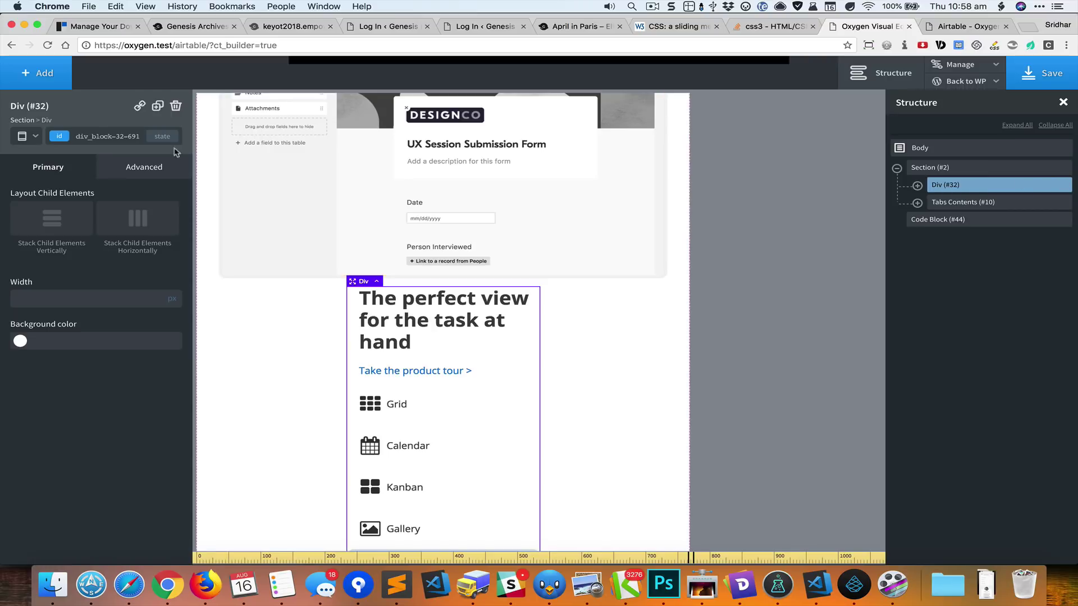
Step: Set the heading-and-tabs Div's width to 100%
left_click(161, 170)
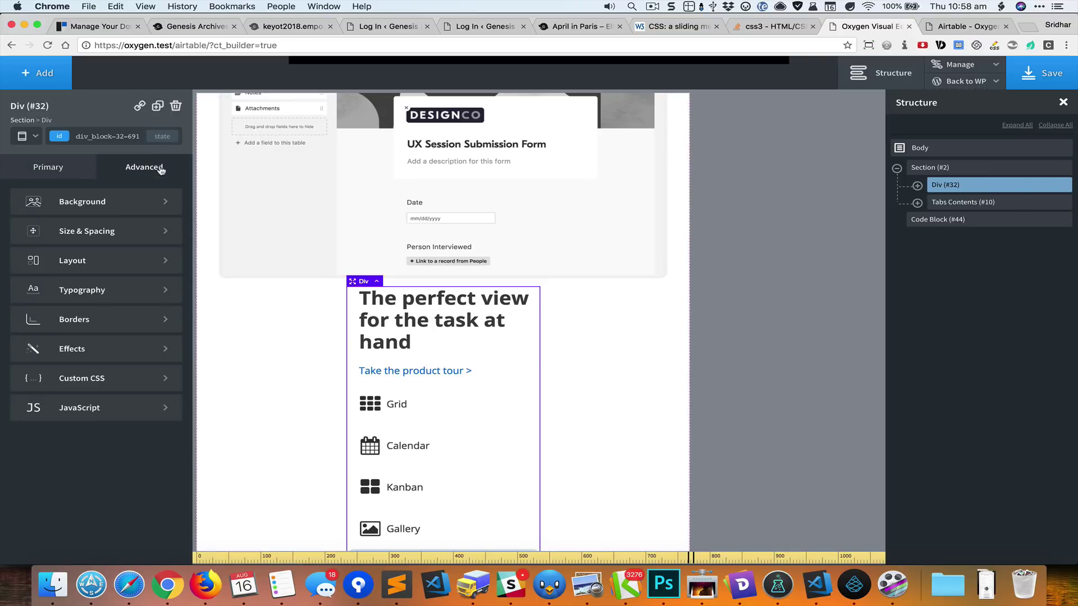
left_click(131, 236)
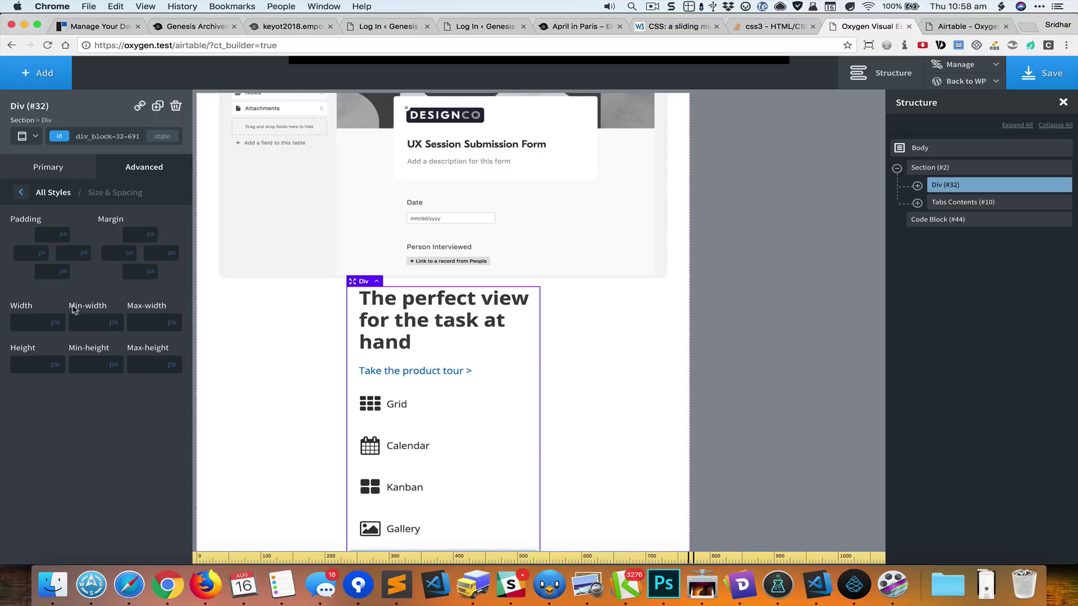
left_click(18, 324)
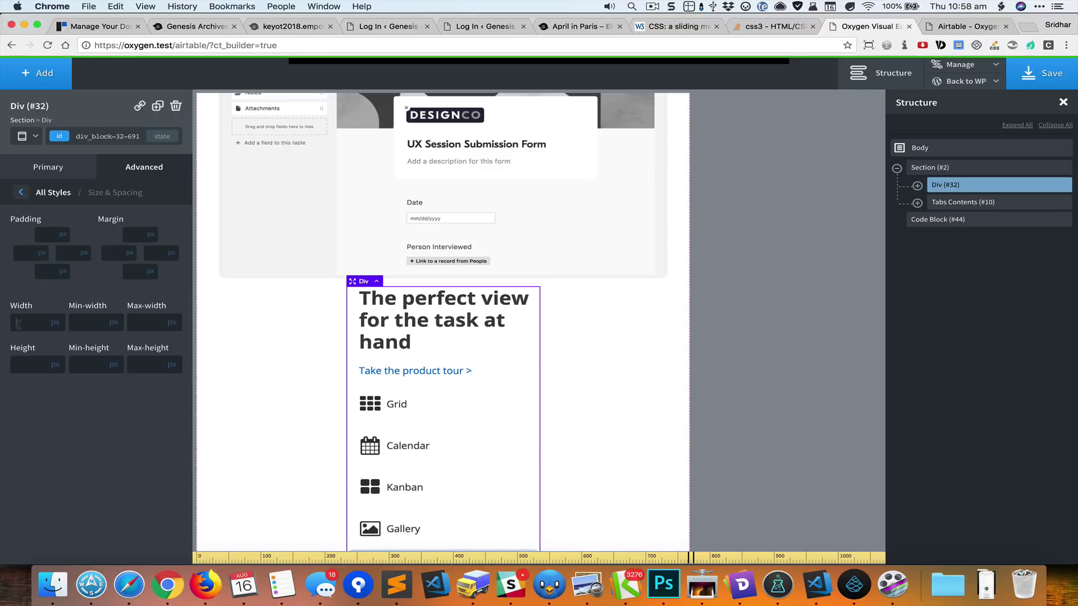
type("100")
left_click(58, 324)
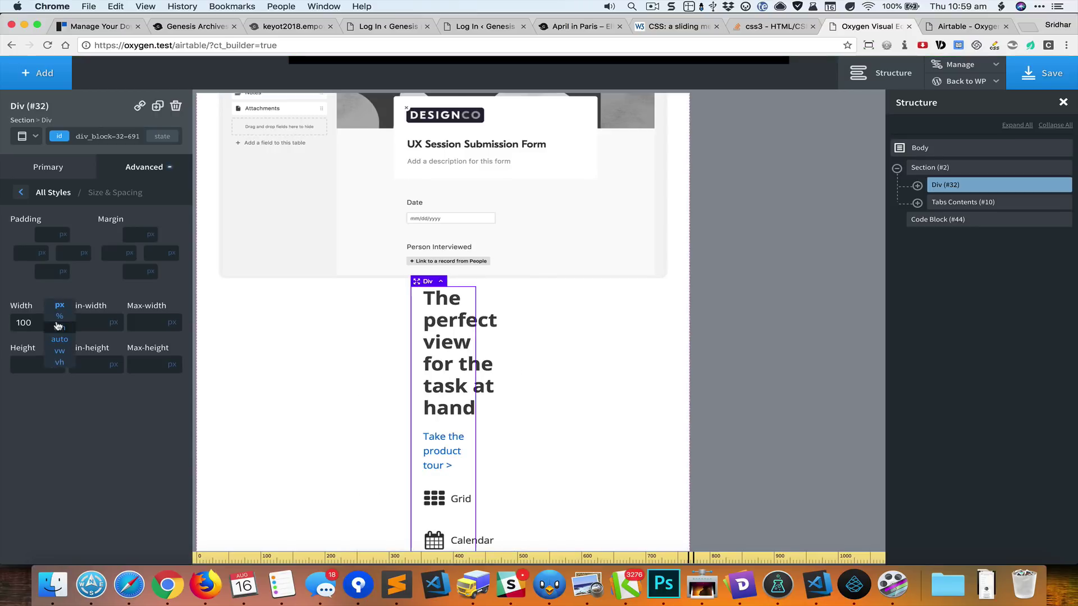
left_click(59, 330)
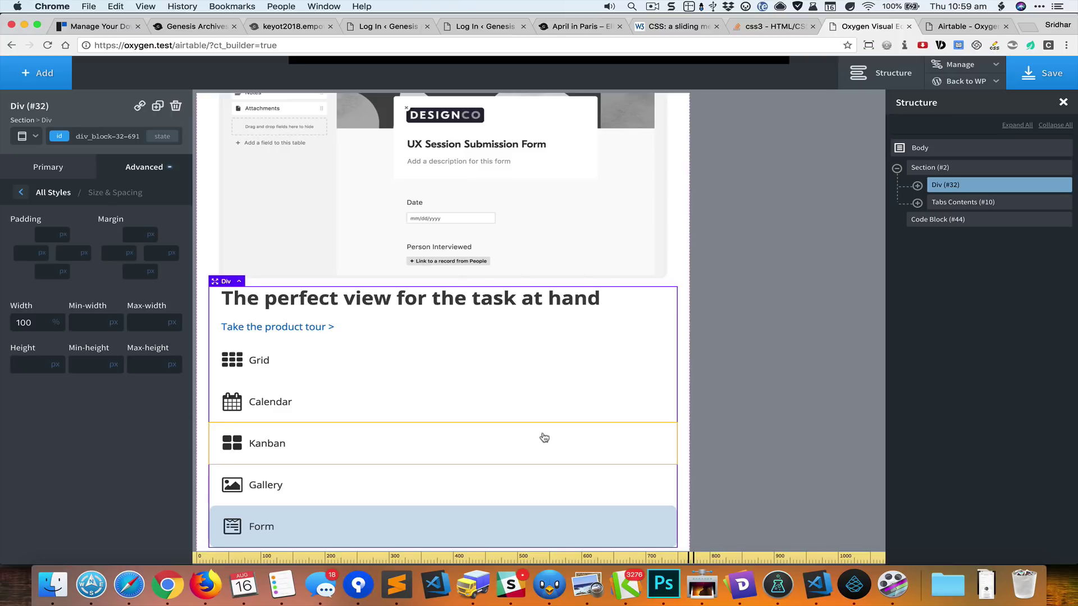
Step: Stack the Div's contents vertically with centred horizontal alignment
left_click(78, 172)
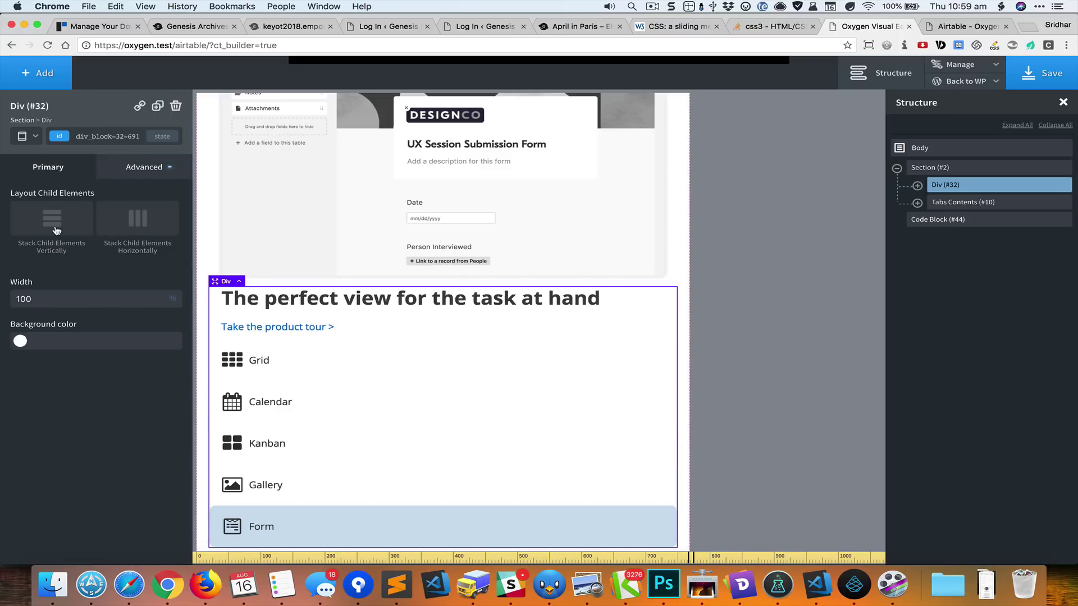
left_click(73, 230)
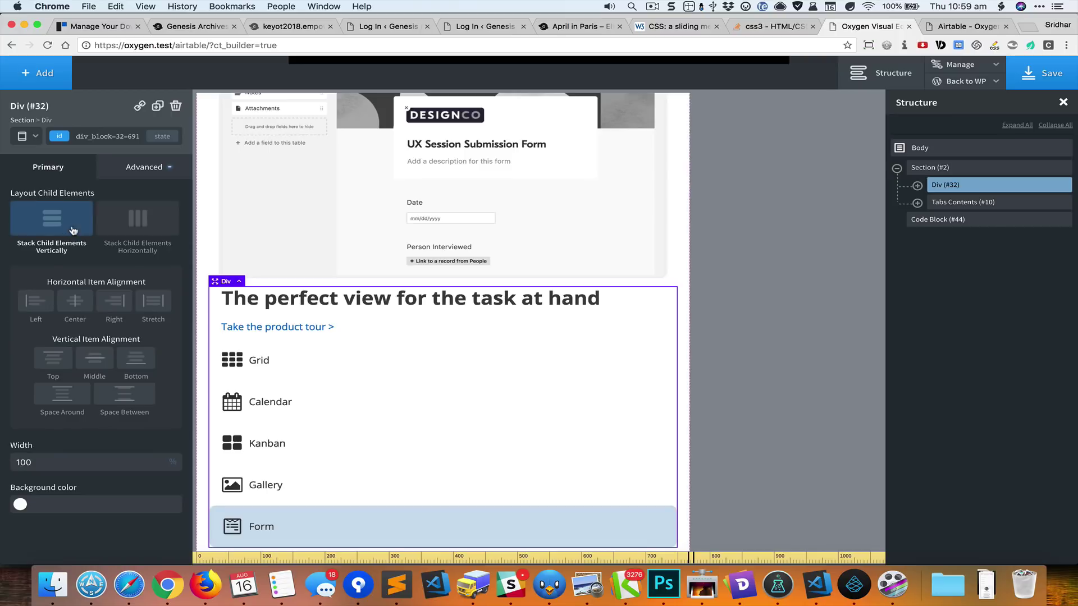
left_click(76, 303)
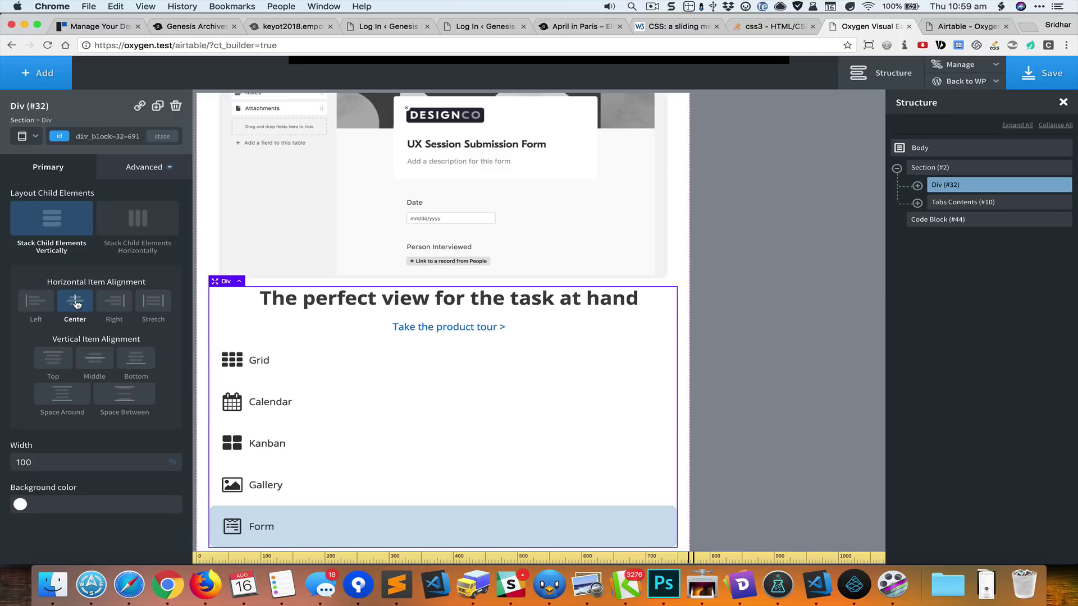
left_click(990, 205)
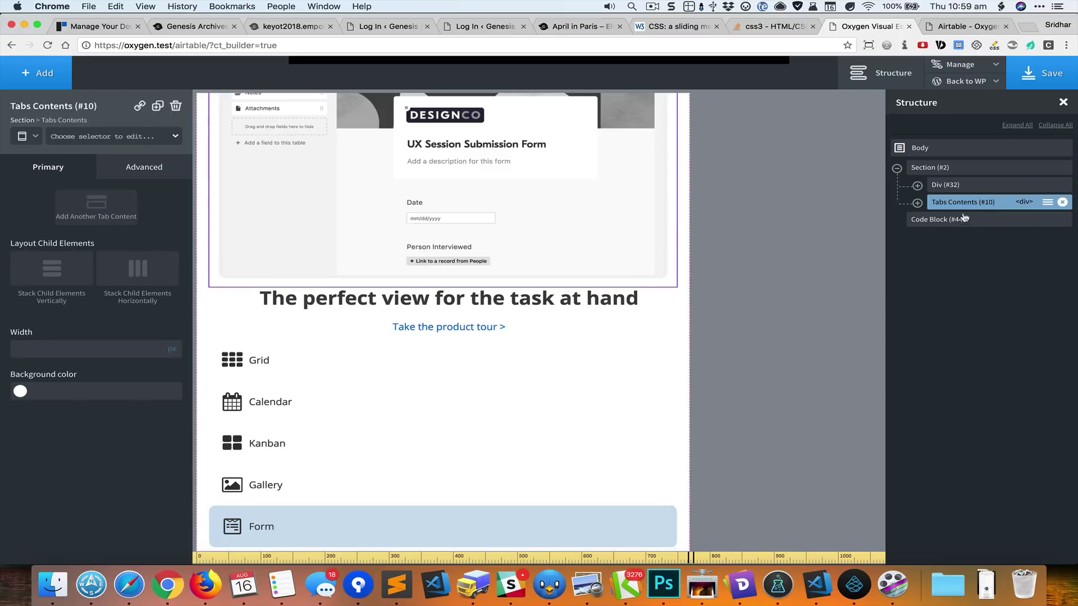
left_click(932, 185)
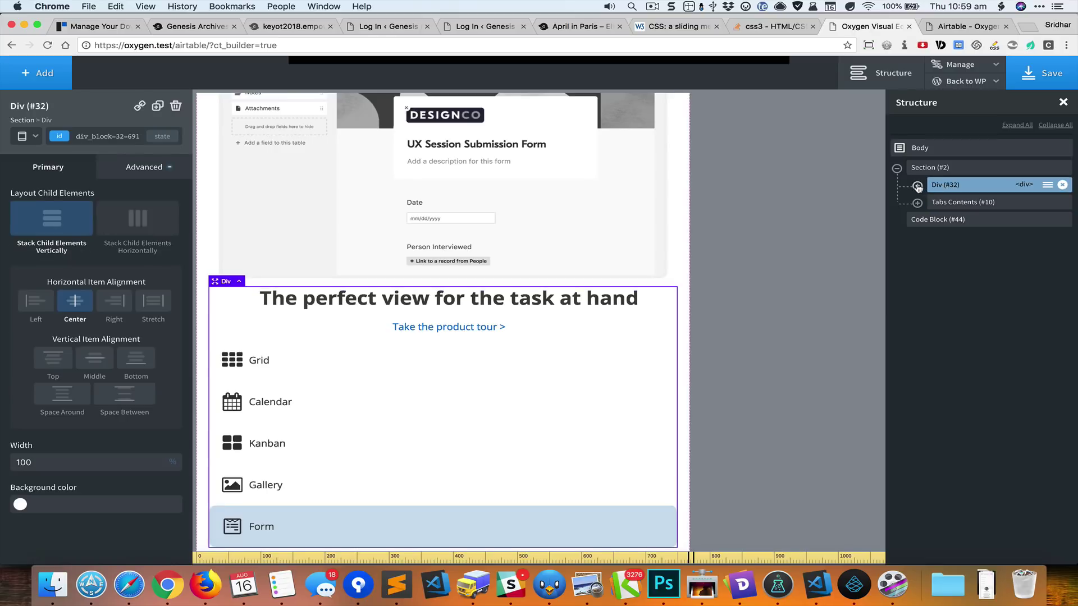
left_click(917, 186)
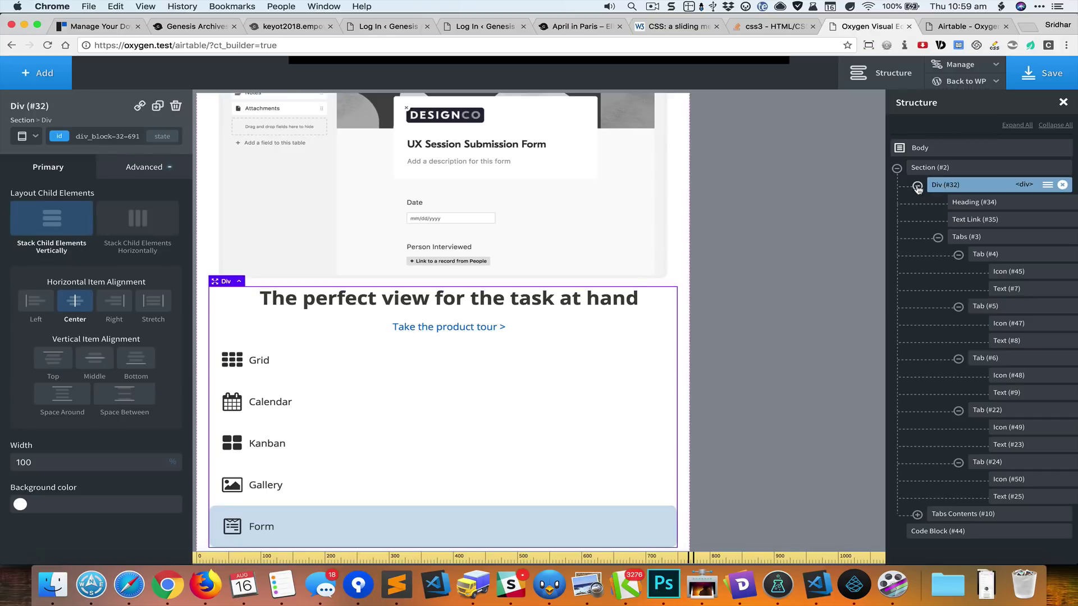
Step: Stack the Tabs element's tabs vertically and centre them
left_click(967, 238)
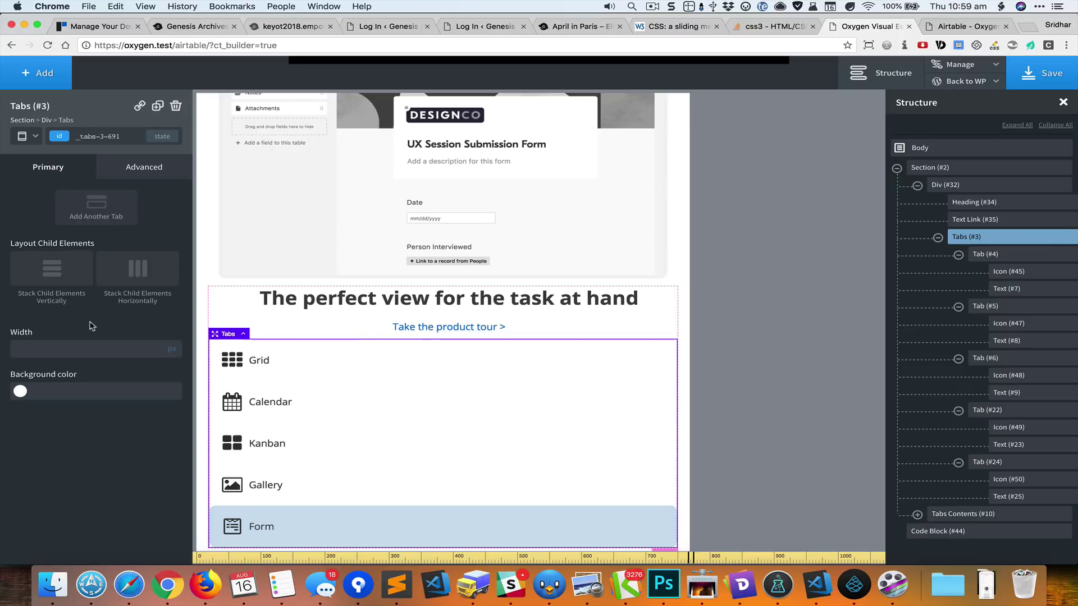
left_click(64, 277)
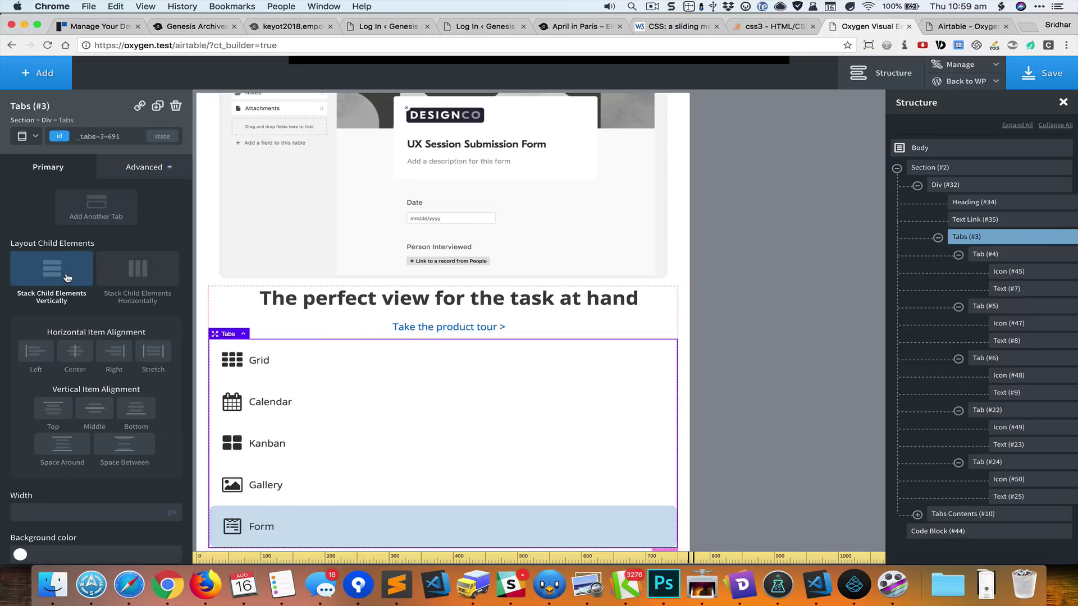
left_click(80, 353)
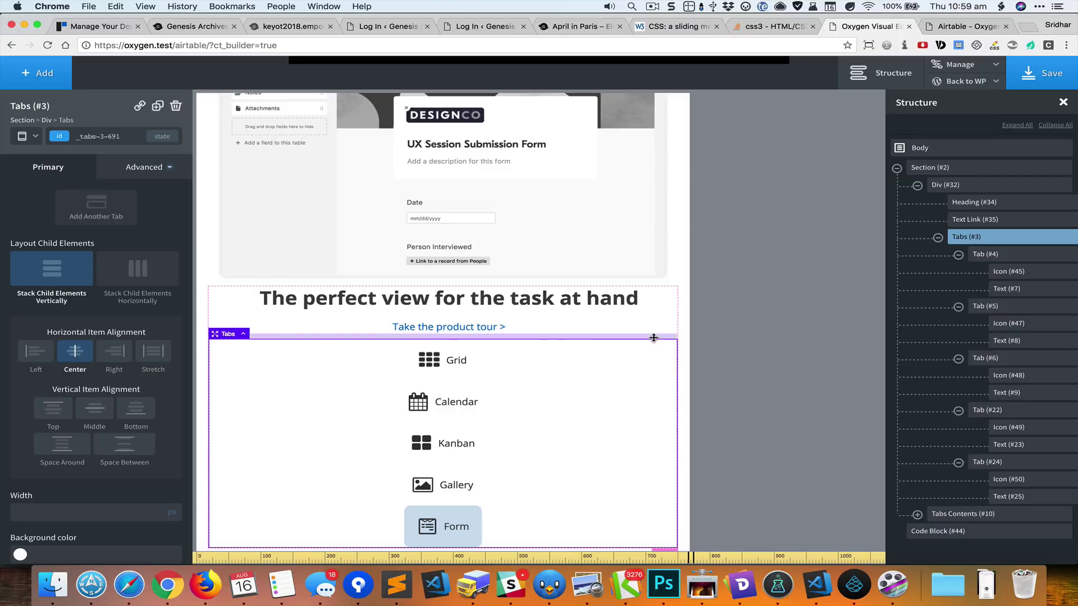
left_click(937, 238)
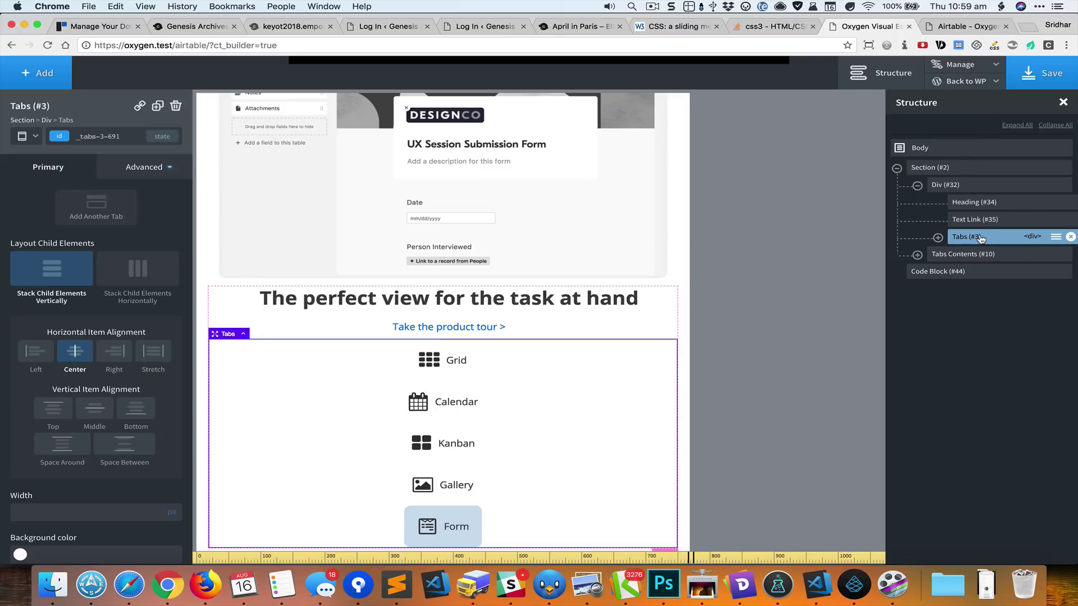
Step: Set the Tabs element's flexbox order to 1
left_click(160, 164)
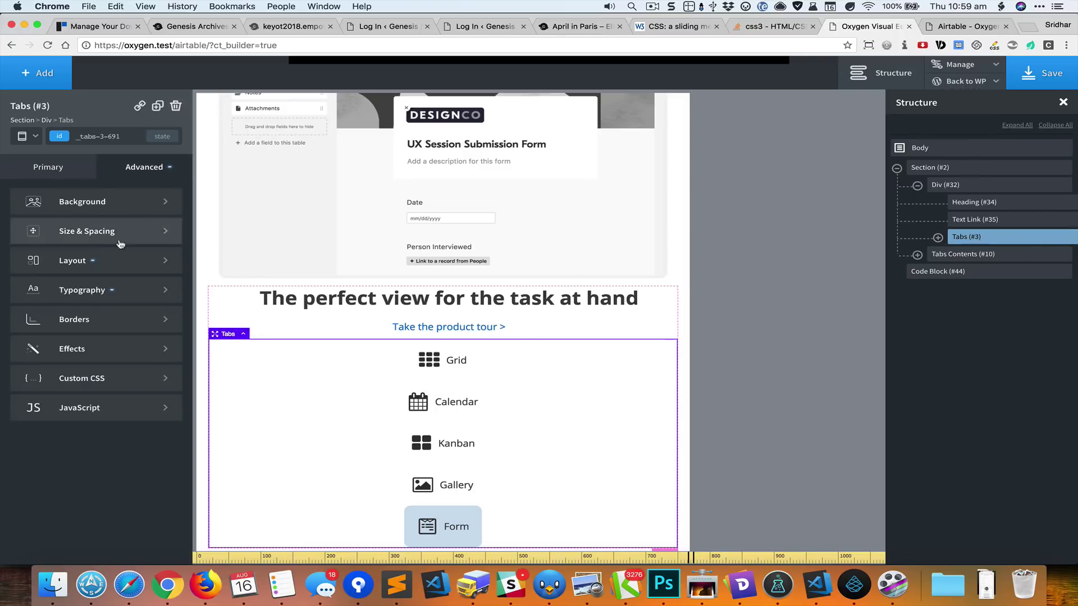
left_click(129, 259)
scroll(96, 393, "down", 5)
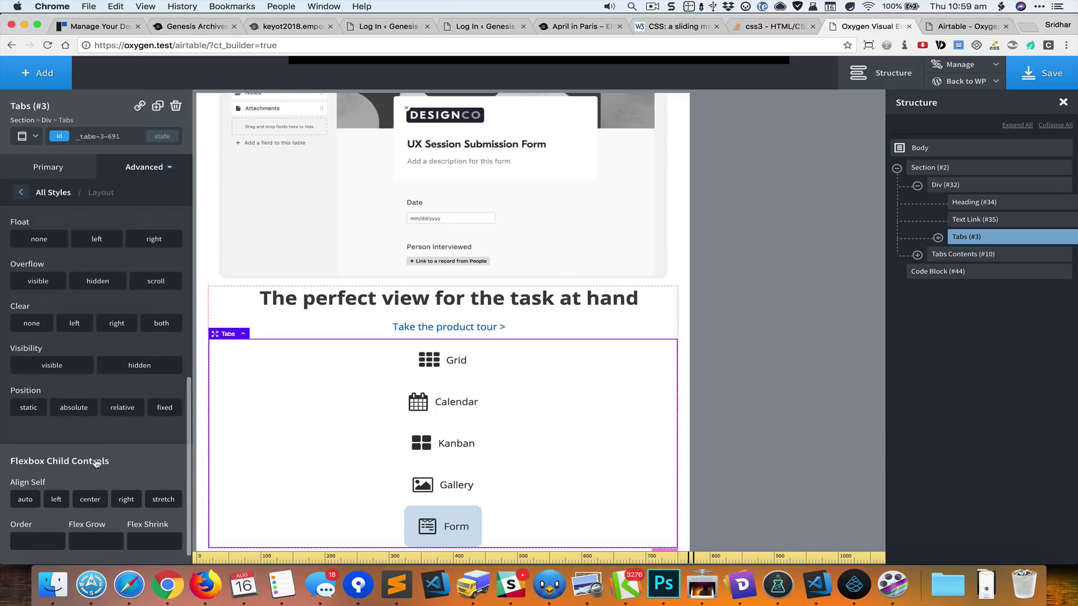
left_click(36, 538)
type("1")
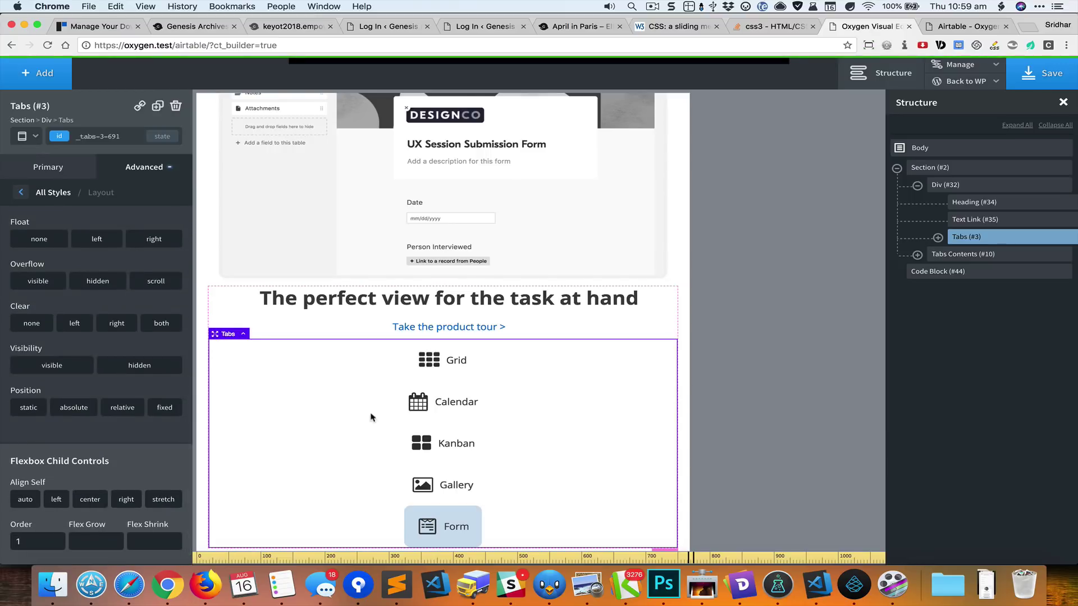
Step: Give the main heading a flex order of 2 so it follows the tabs
left_click(614, 301)
left_click(157, 166)
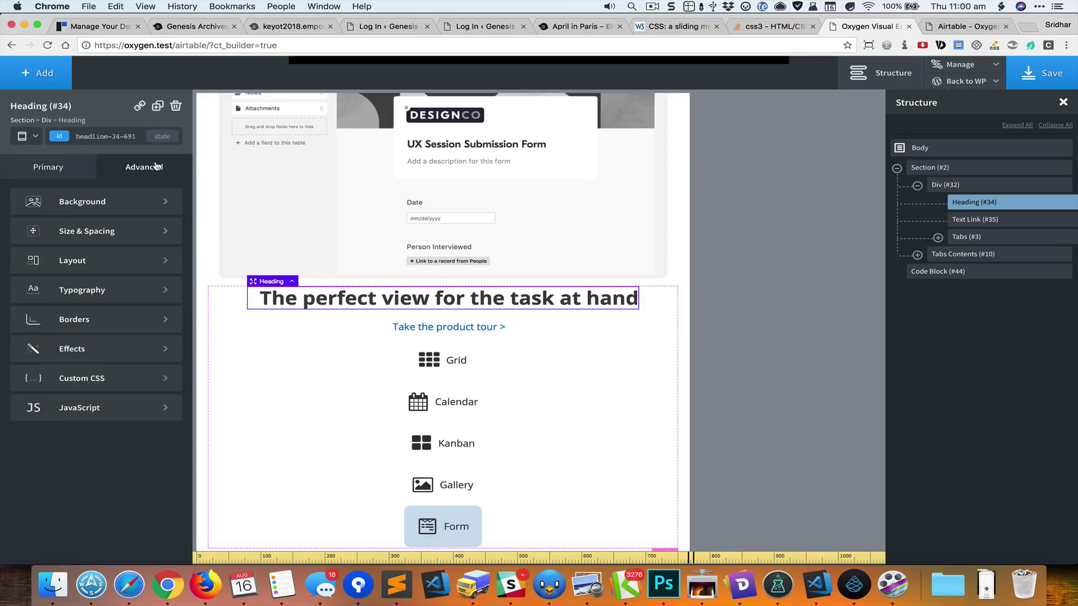
left_click(78, 261)
scroll(71, 434, "down", 2)
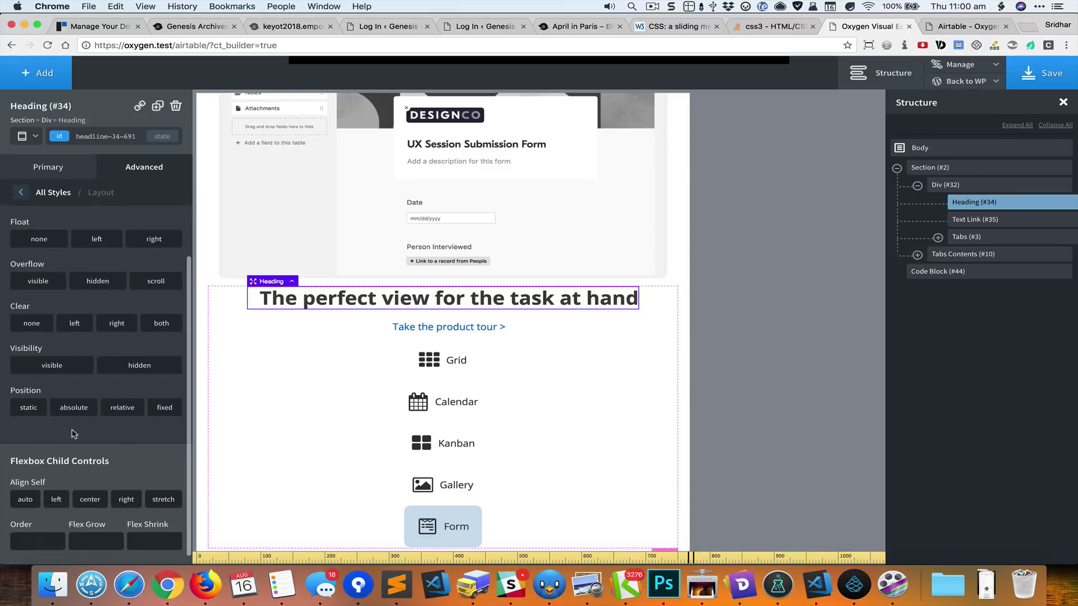
left_click(38, 542)
type("2")
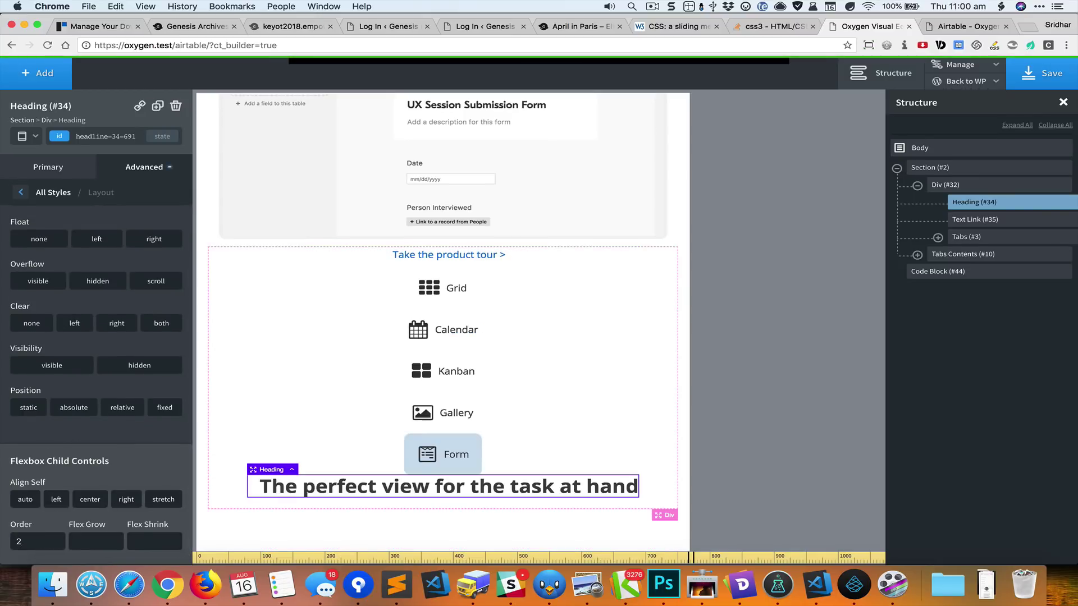
Step: Give the 'Take the product tour' link a flex order of 3, then reselect the Tabs element
left_click(503, 260)
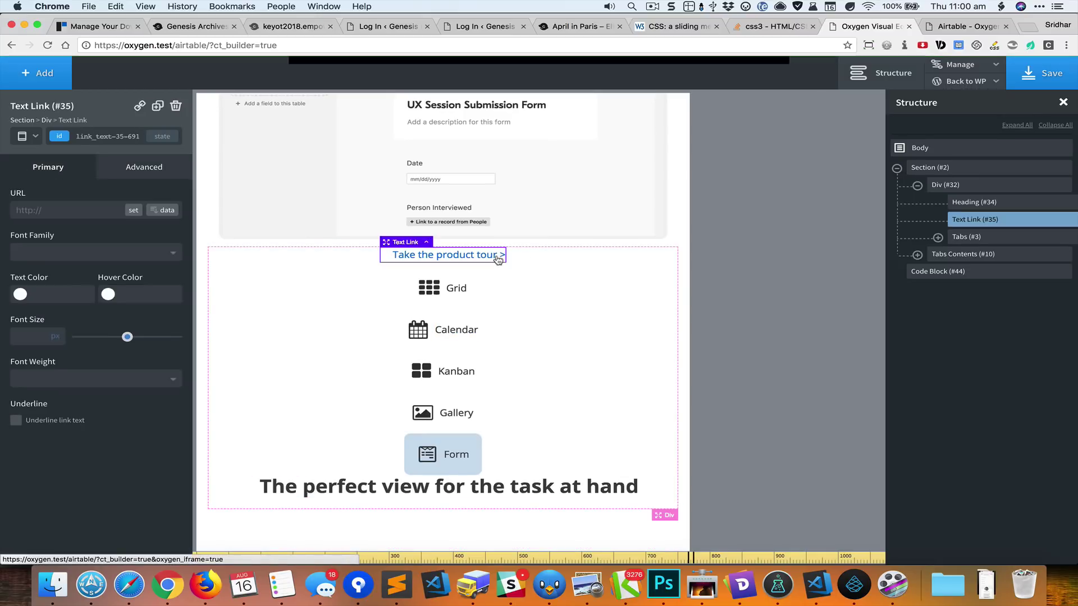
left_click(165, 175)
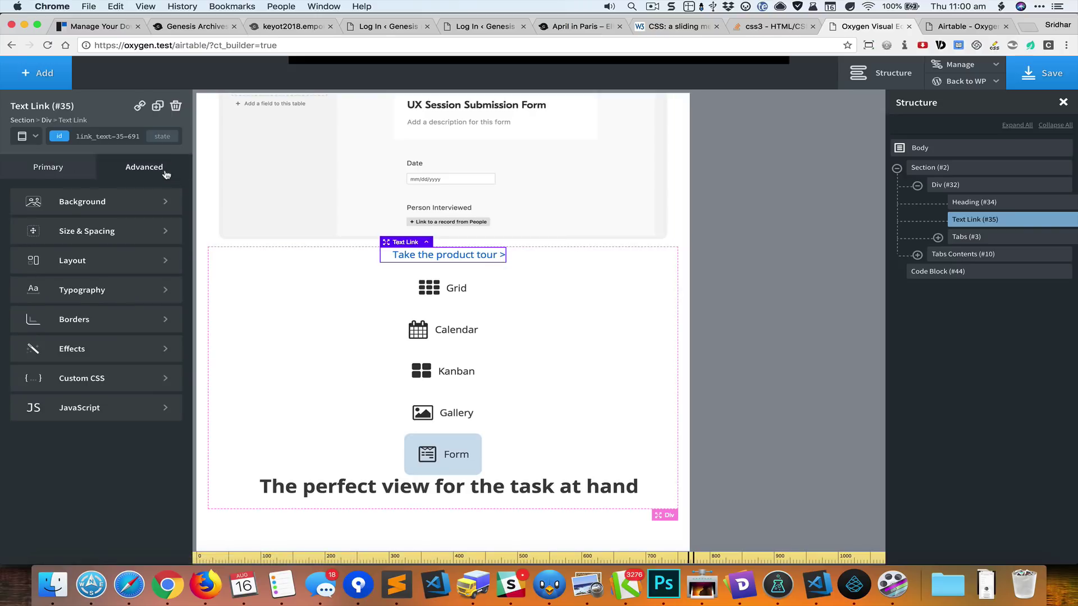
left_click(139, 261)
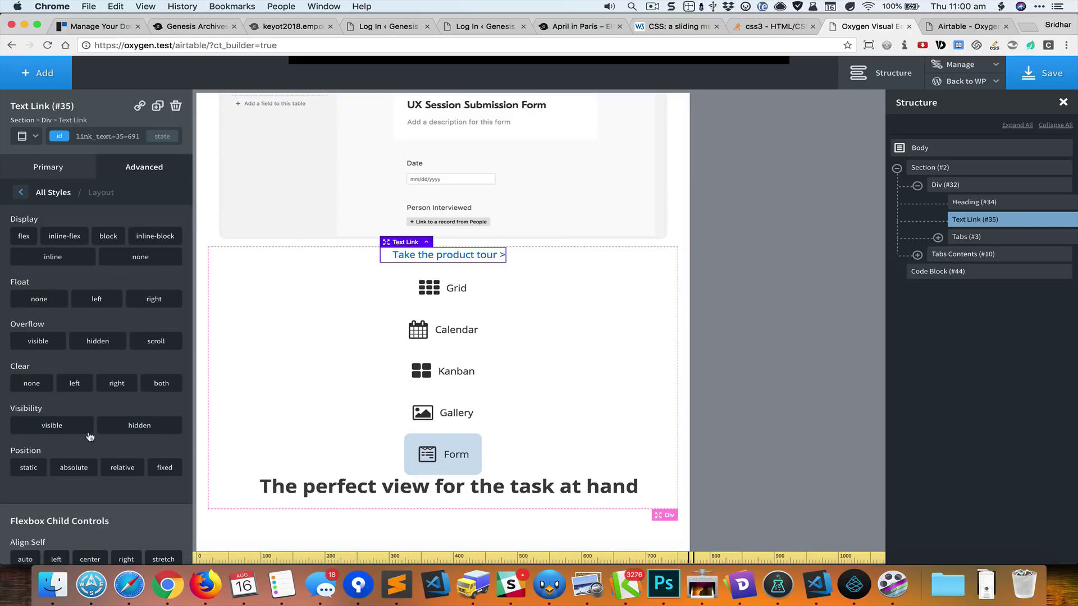
scroll(90, 438, "down", 2)
left_click(27, 539)
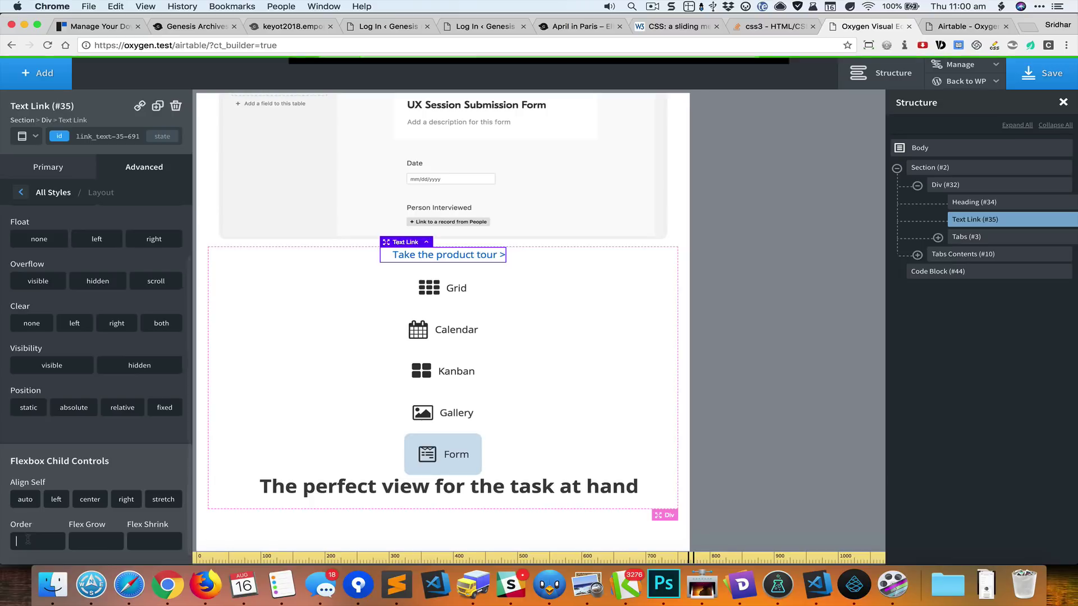
type("3")
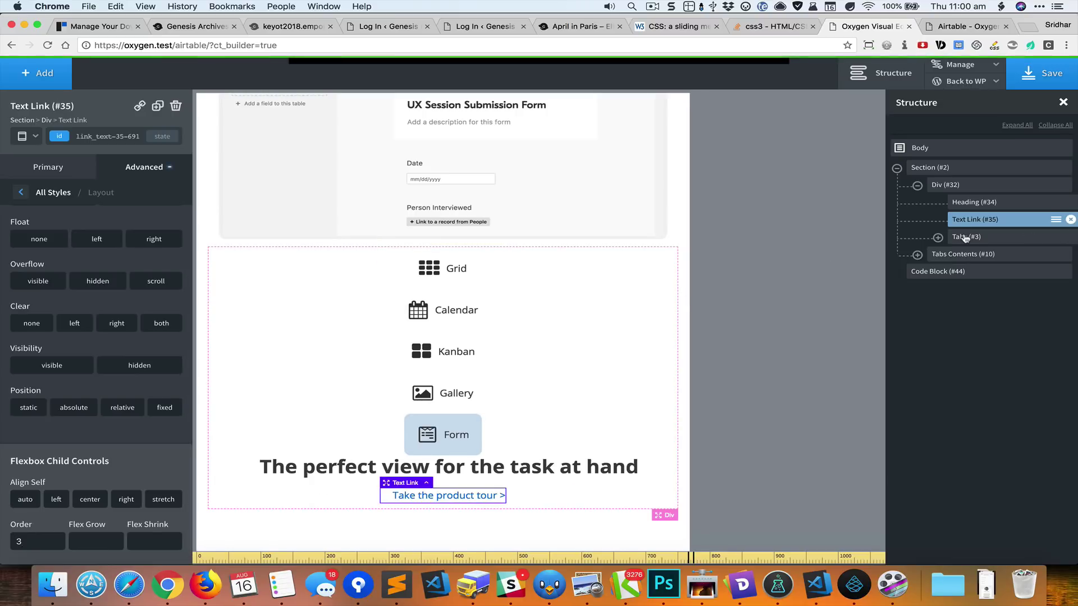
left_click(966, 237)
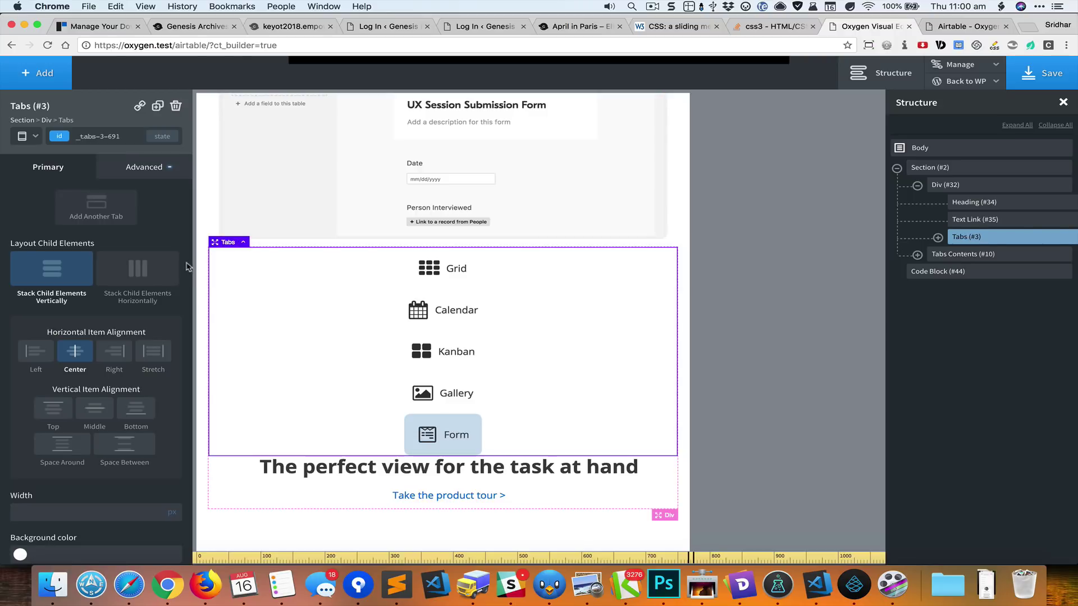
Step: Arrange the Grid, Calendar, Kanban, Gallery and Form tabs in a centred horizontal row with a 10px bottom margin
left_click(161, 279)
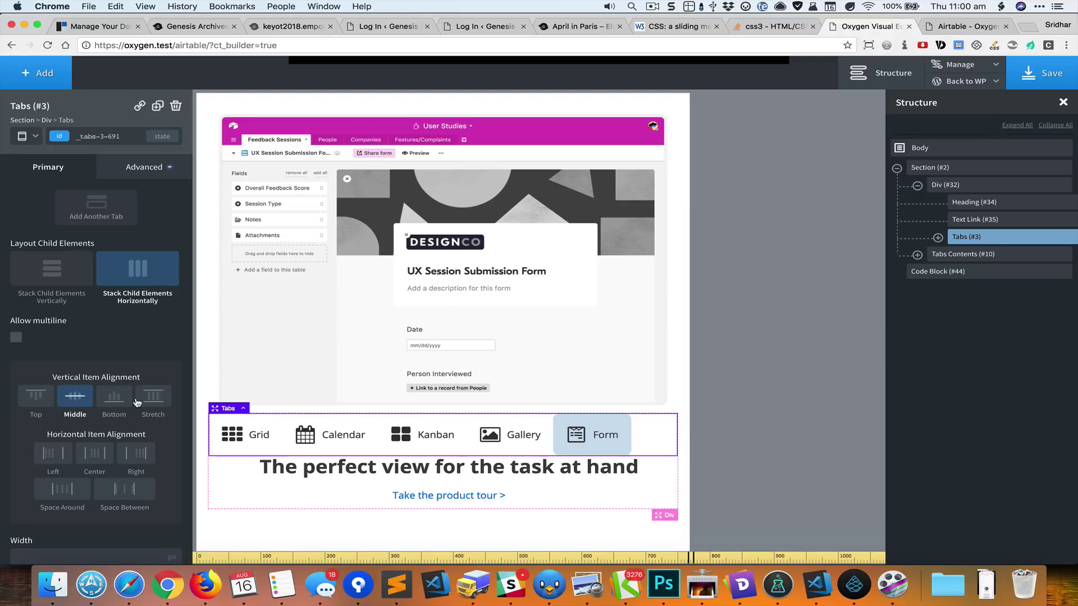
left_click(99, 452)
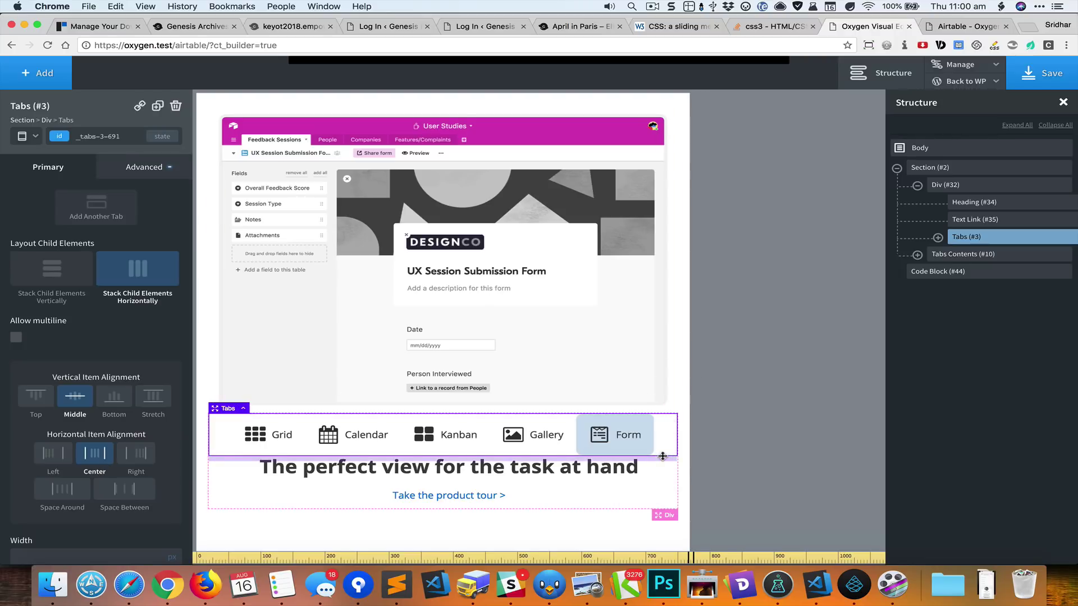
left_click_drag(663, 453, 661, 464)
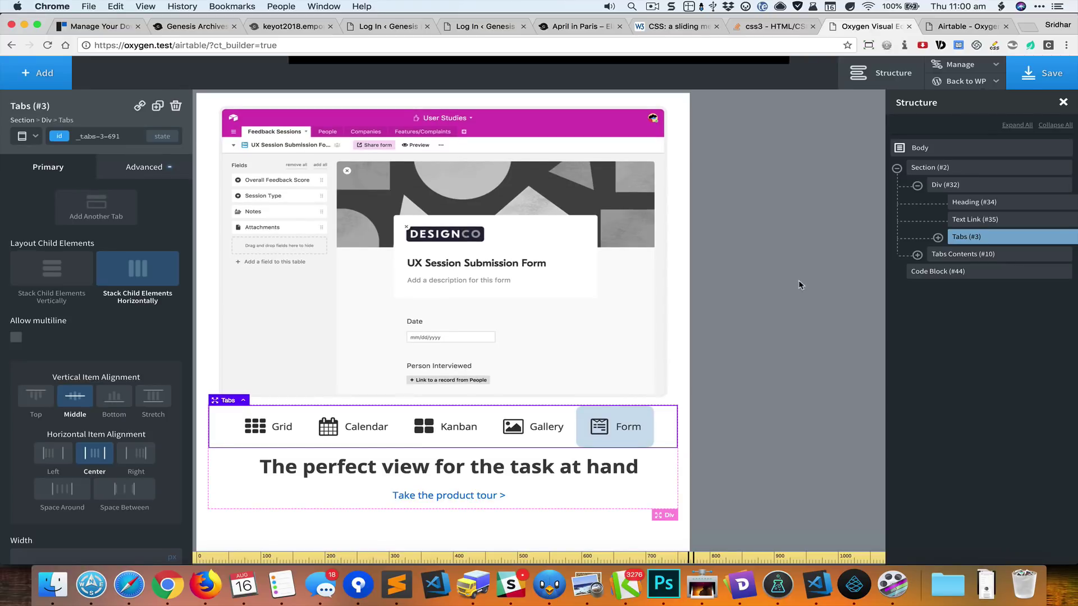
left_click(581, 213)
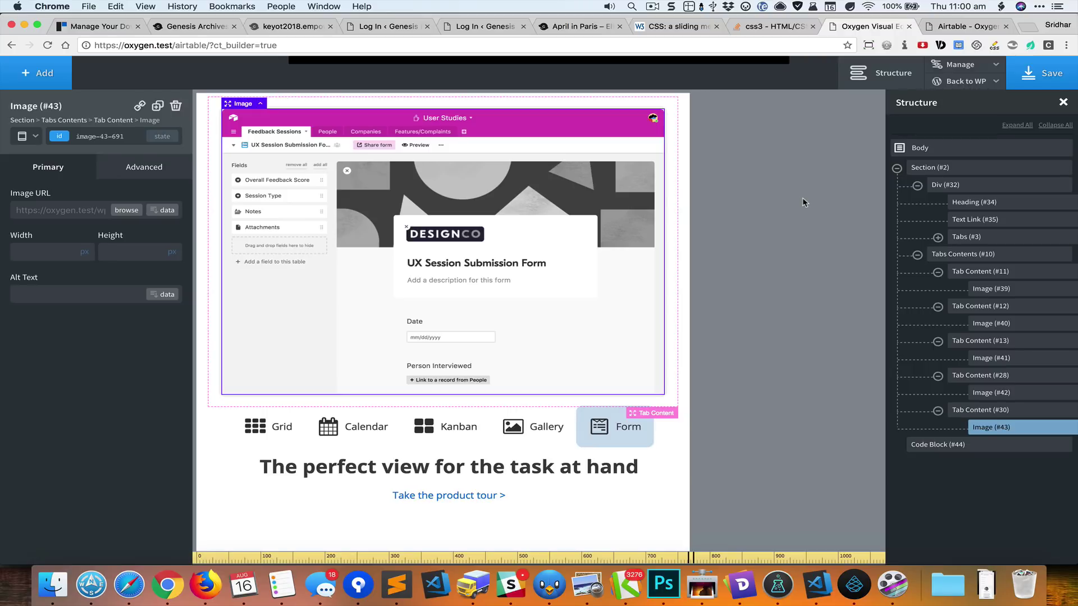
Step: At a narrower breakpoint, select the tabs element and stack its children horizontally
left_click(37, 137)
left_click(87, 204)
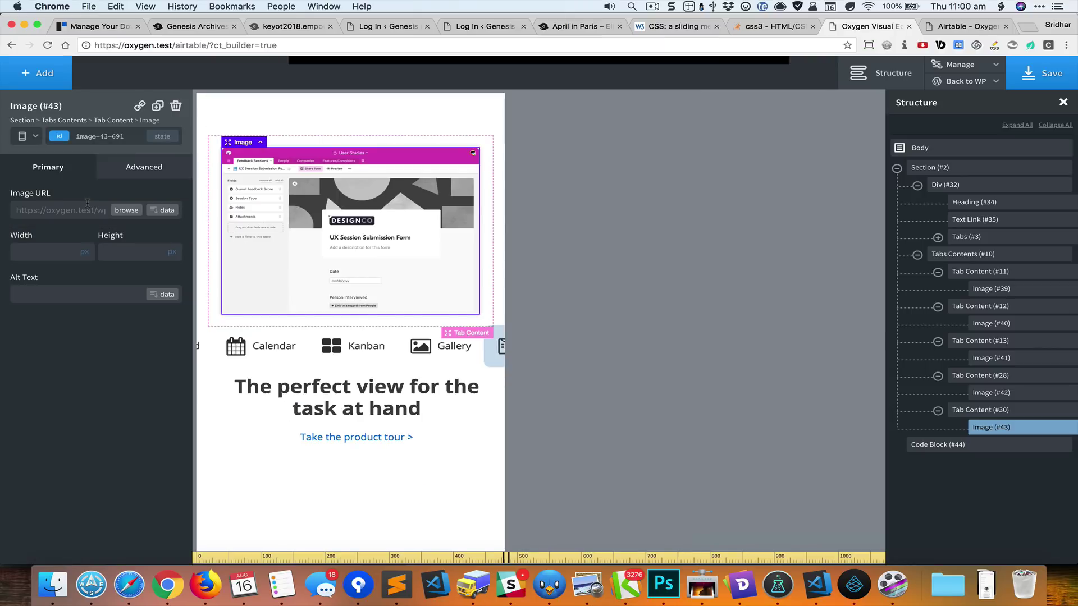
left_click(962, 255)
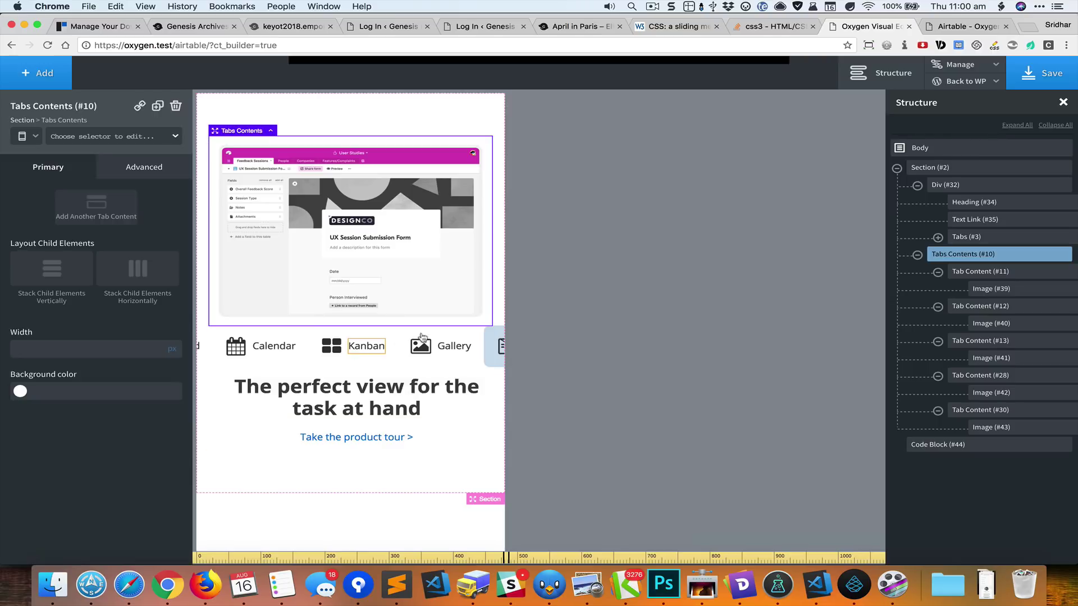
left_click(961, 238)
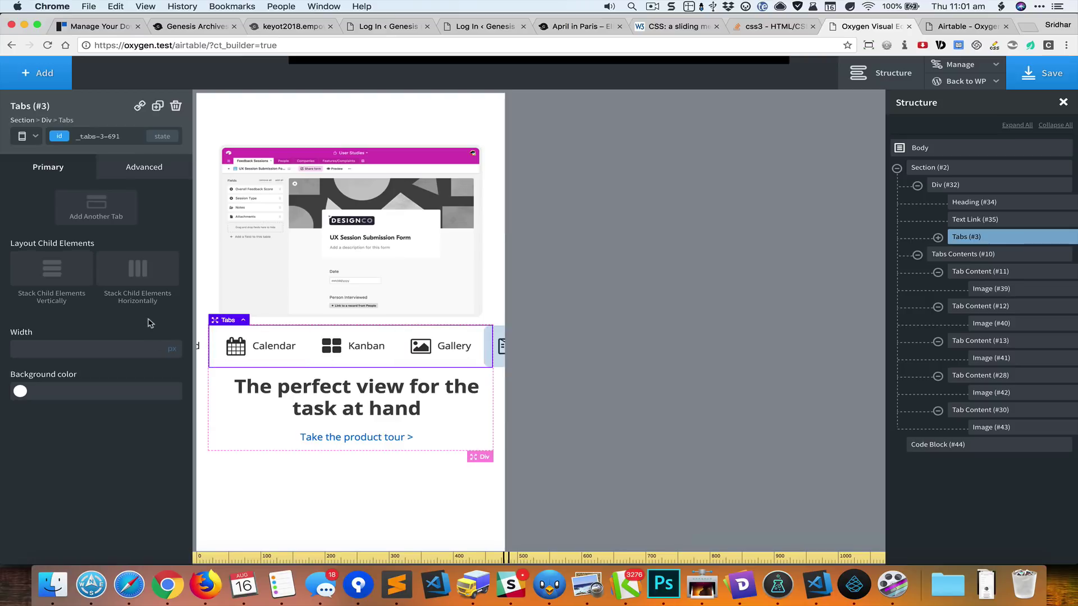
left_click(145, 271)
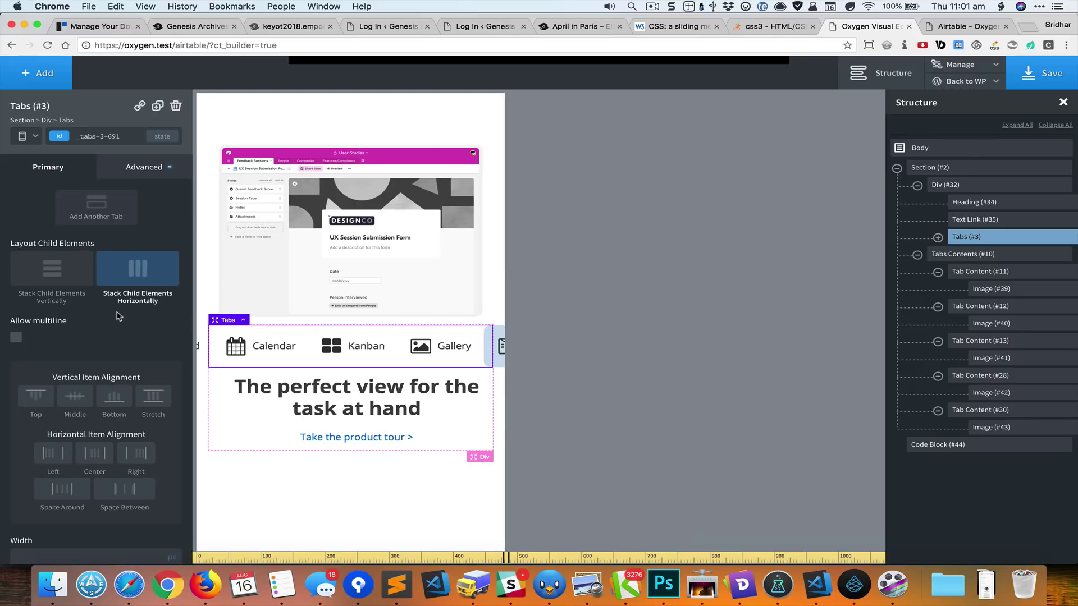
Step: Set the tabs' Advanced > Layout flex wrap to wrap so they flow onto extra rows
scroll(119, 316, "down", 3)
scroll(148, 163, "up", 3)
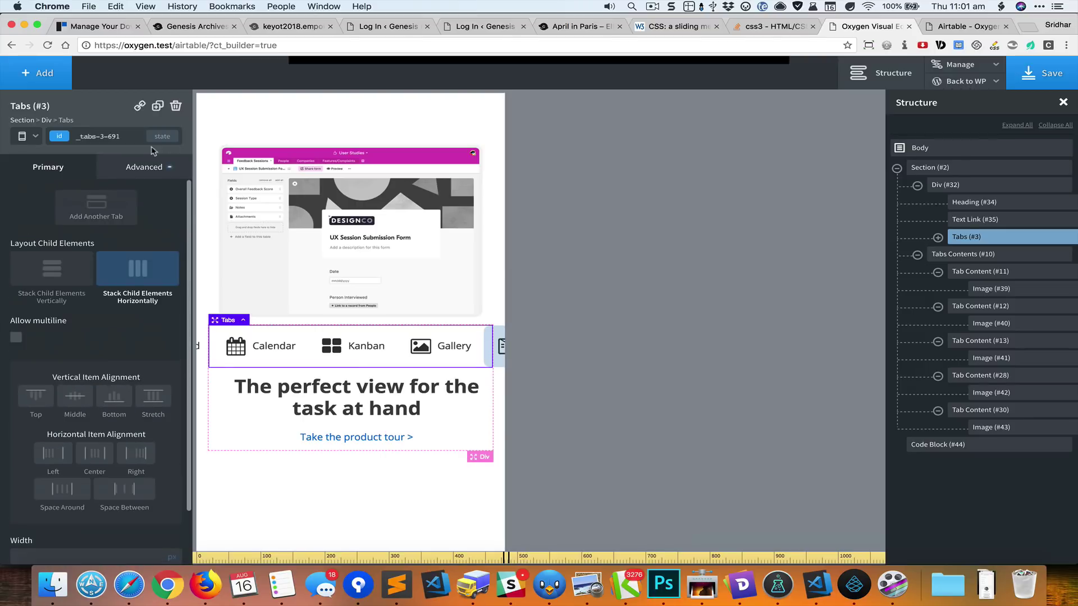
left_click(156, 176)
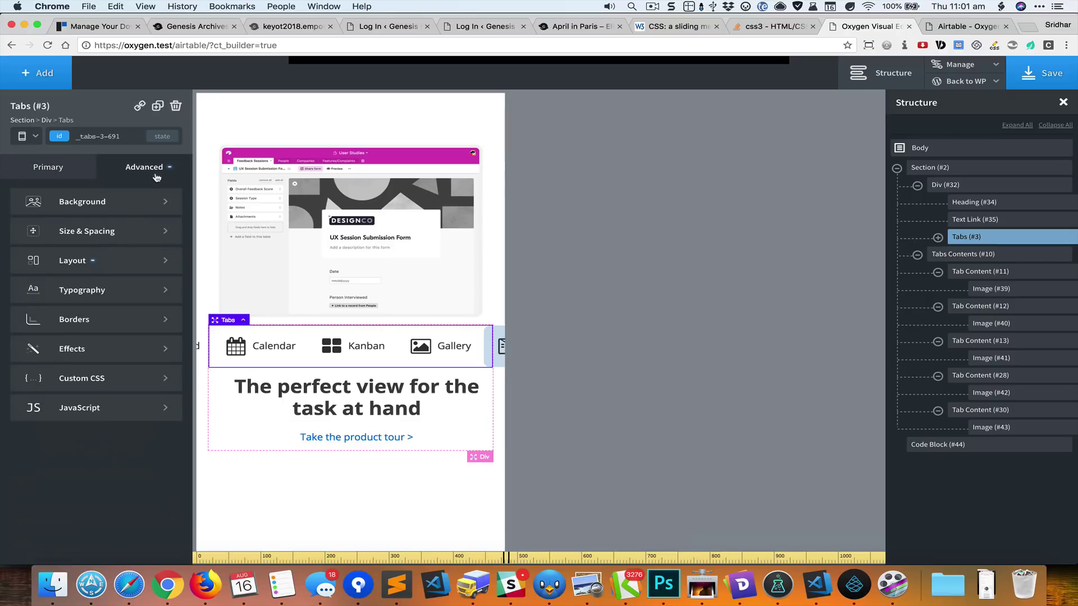
left_click(114, 261)
scroll(115, 331, "down", 2)
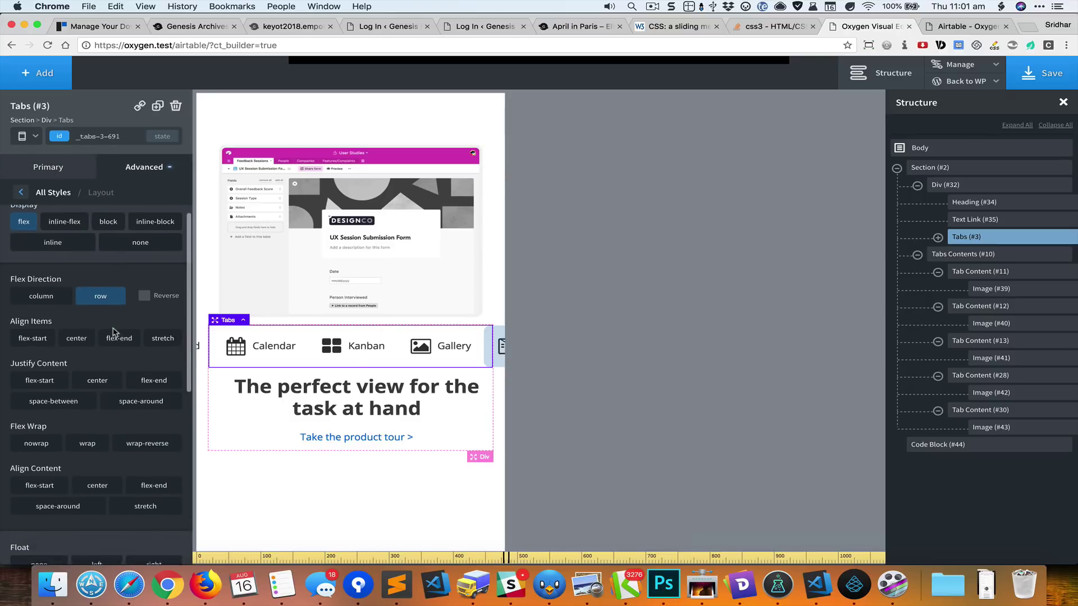
left_click(88, 430)
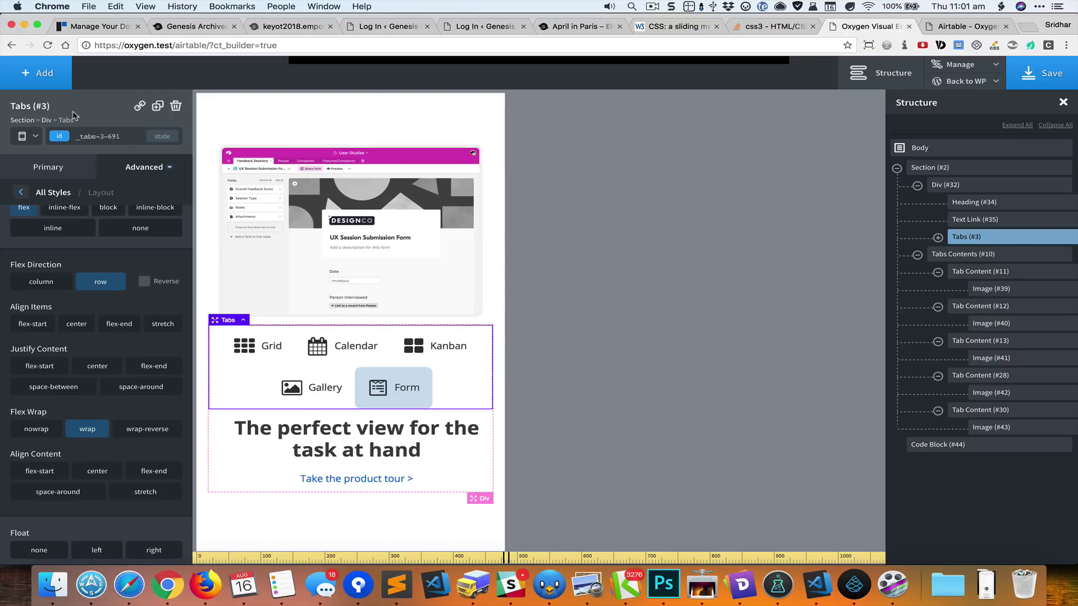
Step: Switch to the Less than 768px breakpoint and save the page
left_click(26, 136)
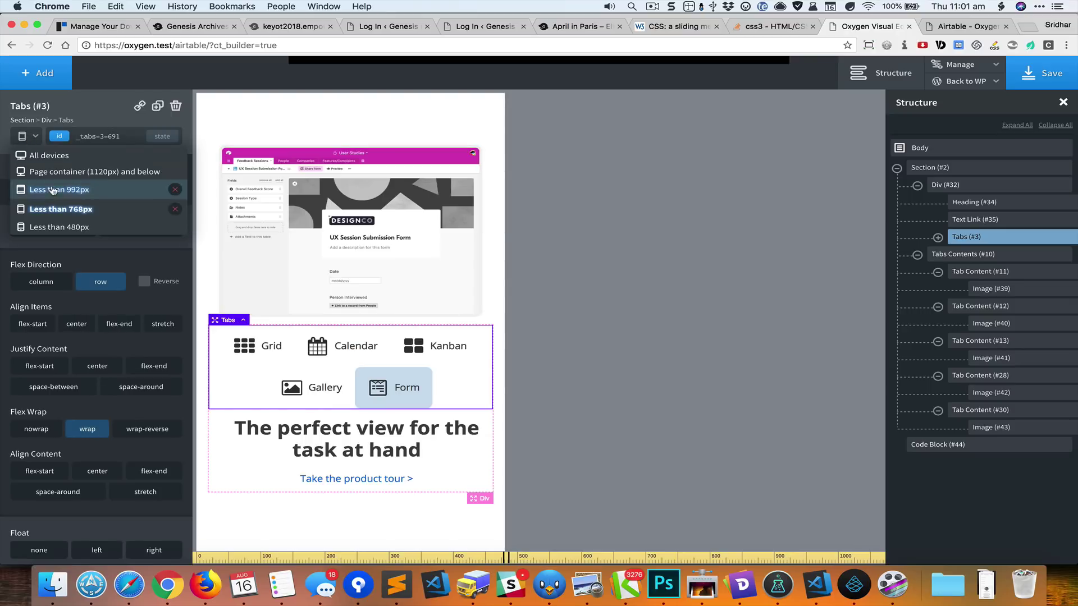
left_click(76, 216)
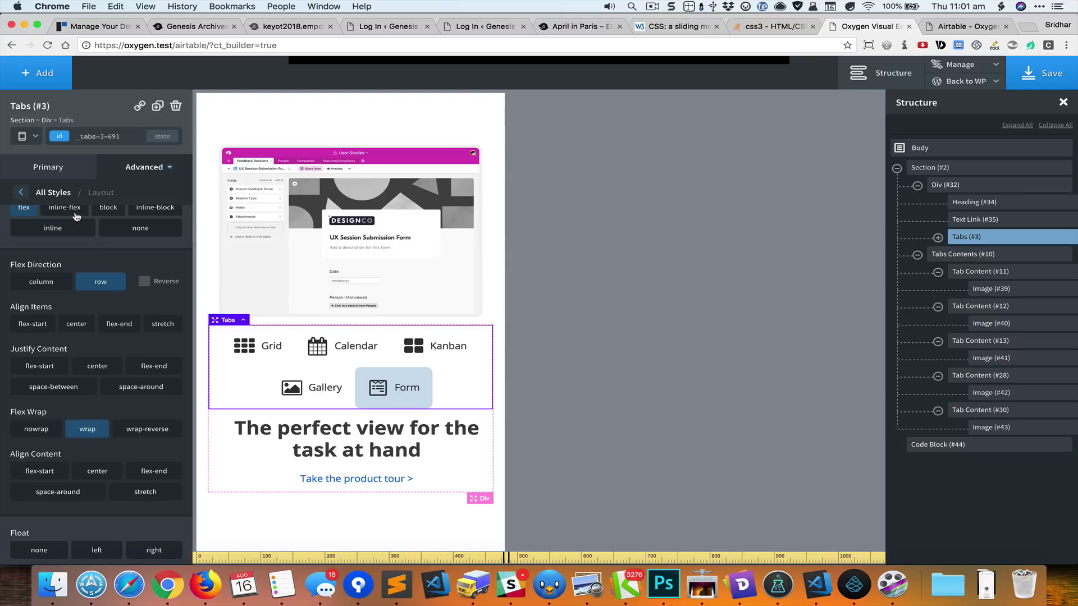
left_click(27, 137)
left_click(52, 209)
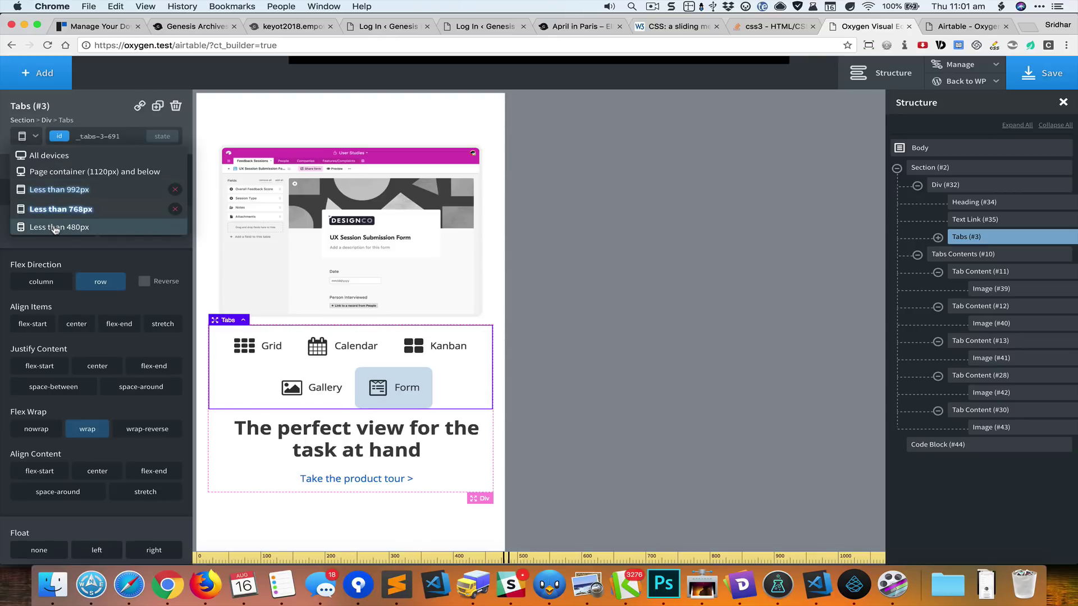
left_click(1043, 73)
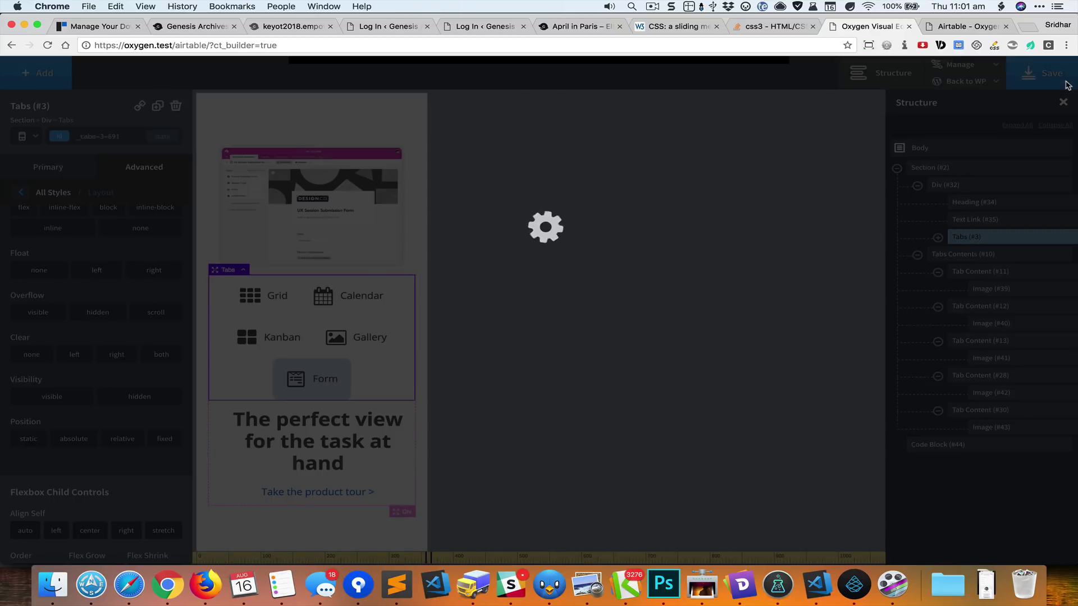
Step: Preview the live page in DevTools device mode at 964px wide
left_click(976, 27)
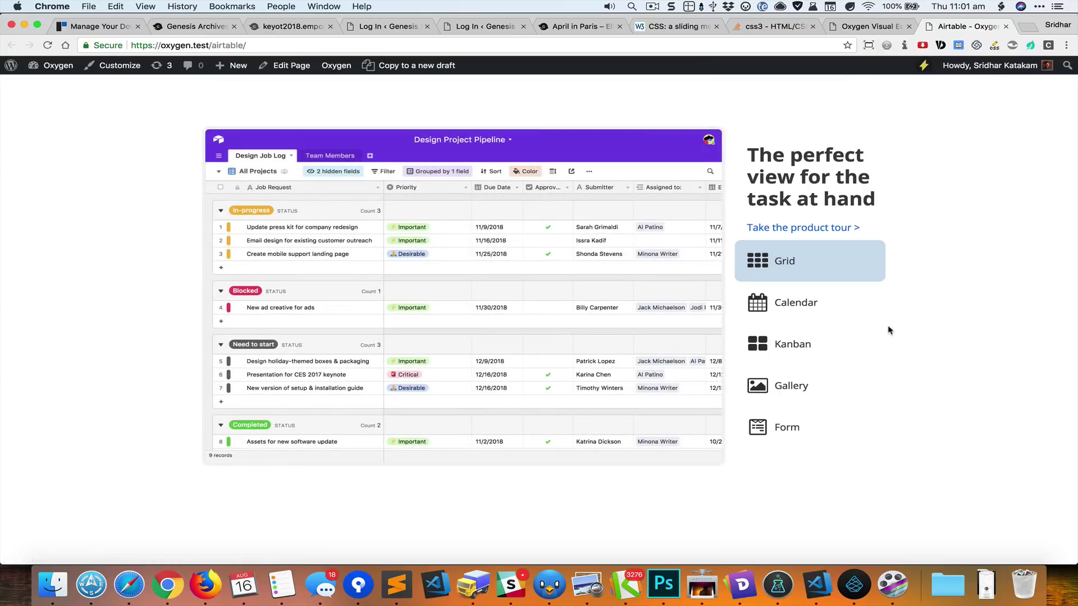
key("super+alt+i")
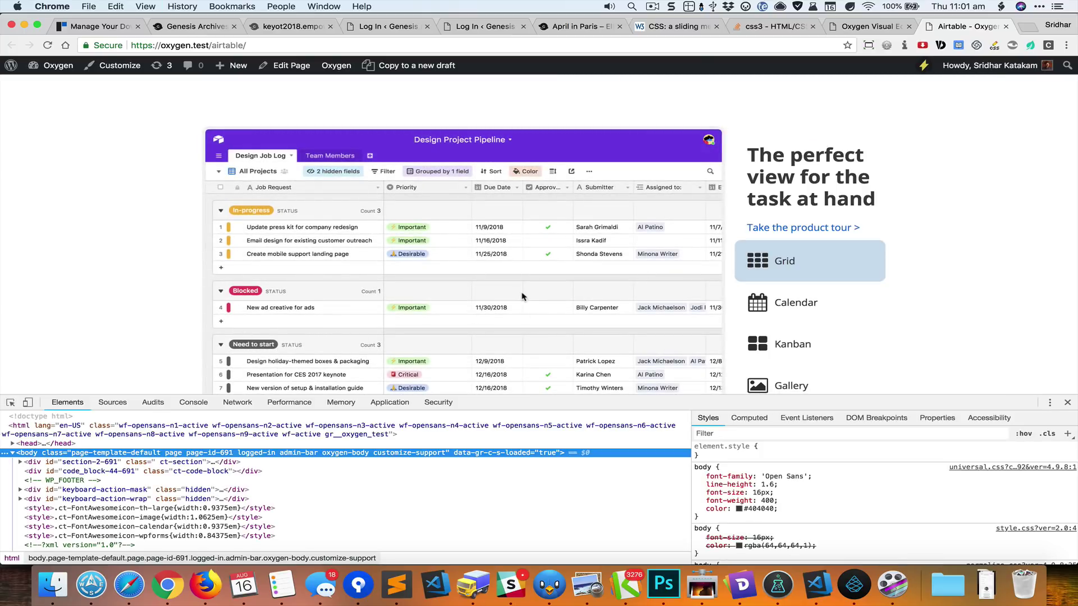
left_click(27, 403)
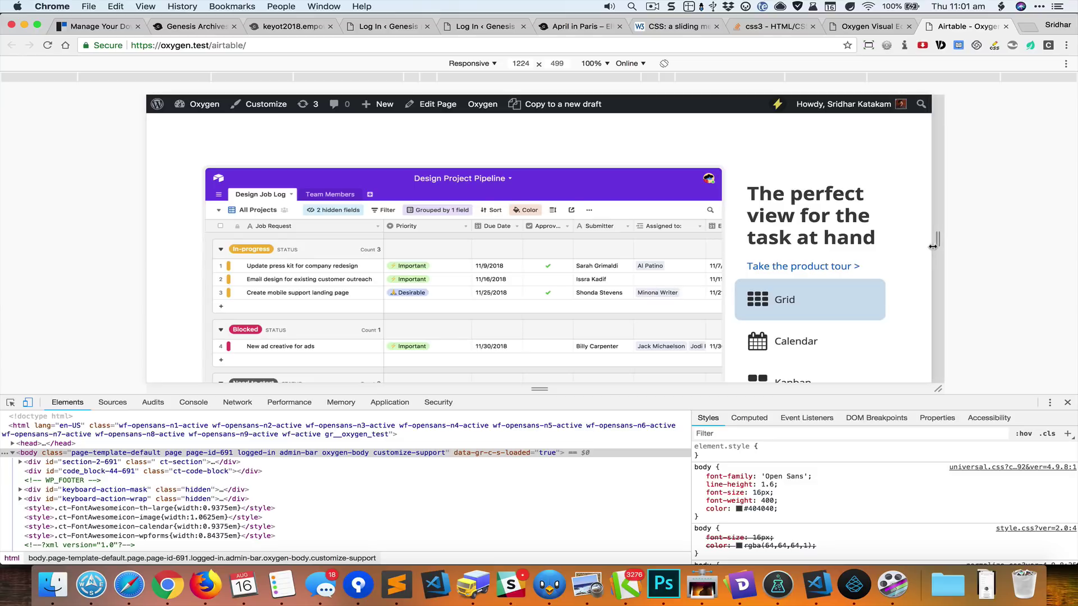
left_click_drag(936, 241, 852, 253)
scroll(793, 263, "down", 10)
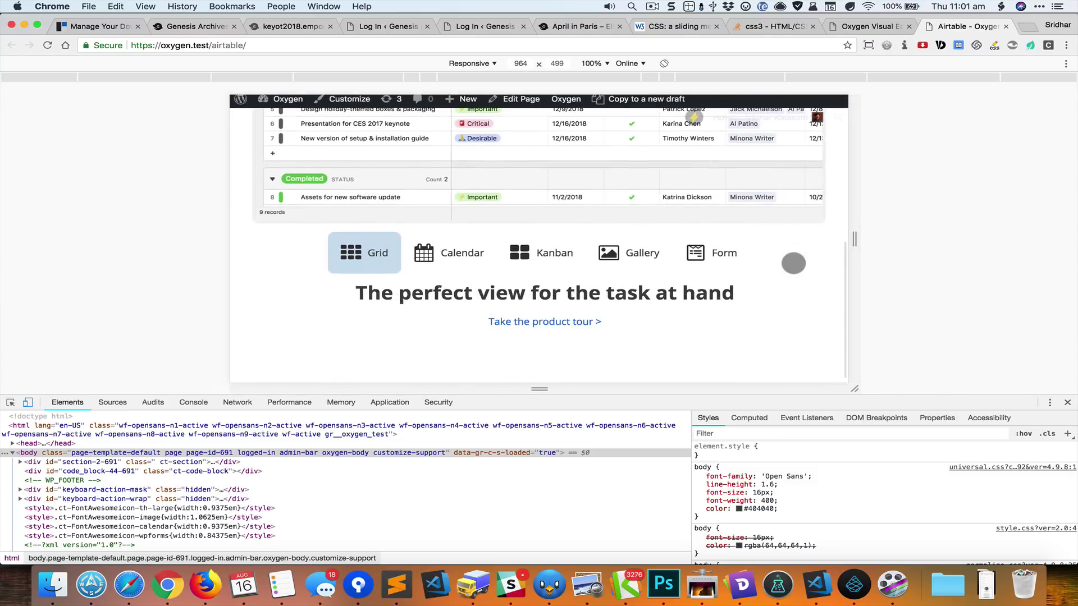
Step: Narrow the viewport further and try the Calendar and Kanban tabs to check wrapping
left_click_drag(855, 240, 722, 249)
scroll(666, 258, "down", 5)
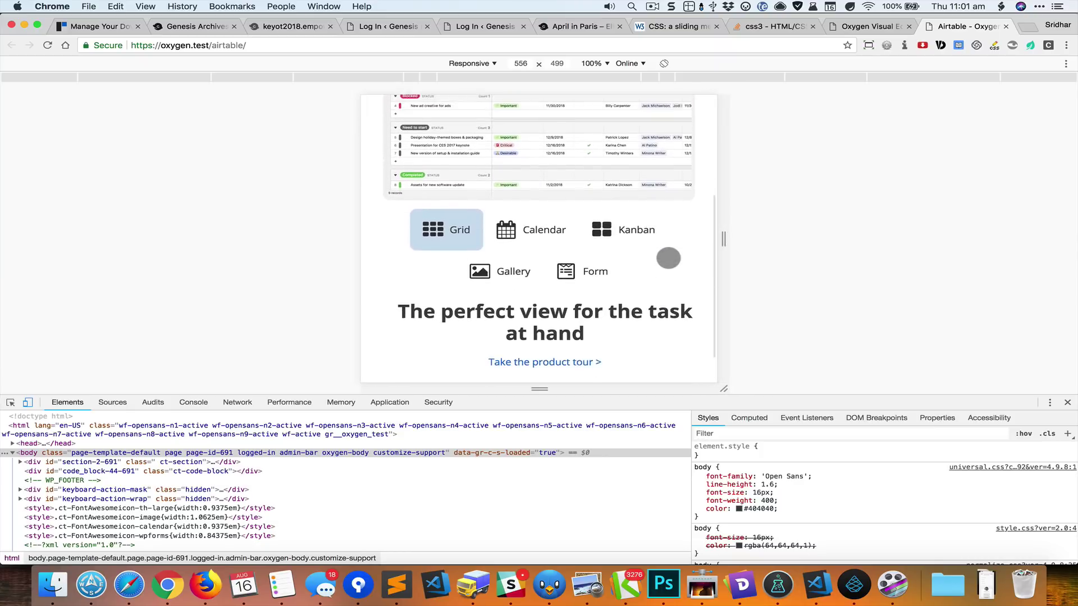
left_click(577, 246)
left_click(649, 241)
scroll(649, 247, "up", 3)
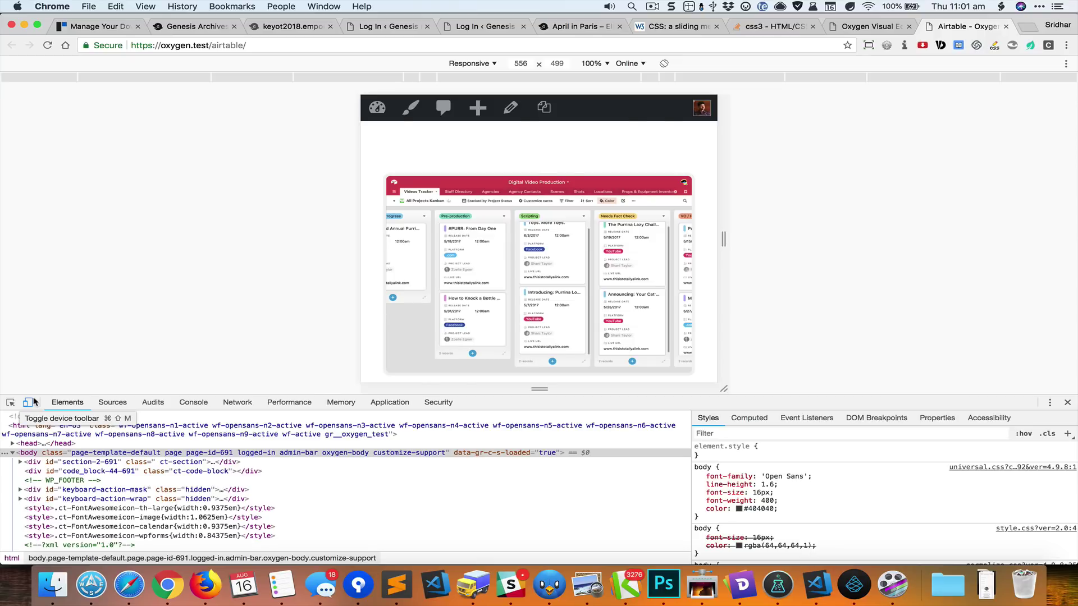
Step: At desktop width, cycle through the Grid, Calendar, Gallery and Form tabs, ending on Form
key("super+alt+i")
left_click(805, 259)
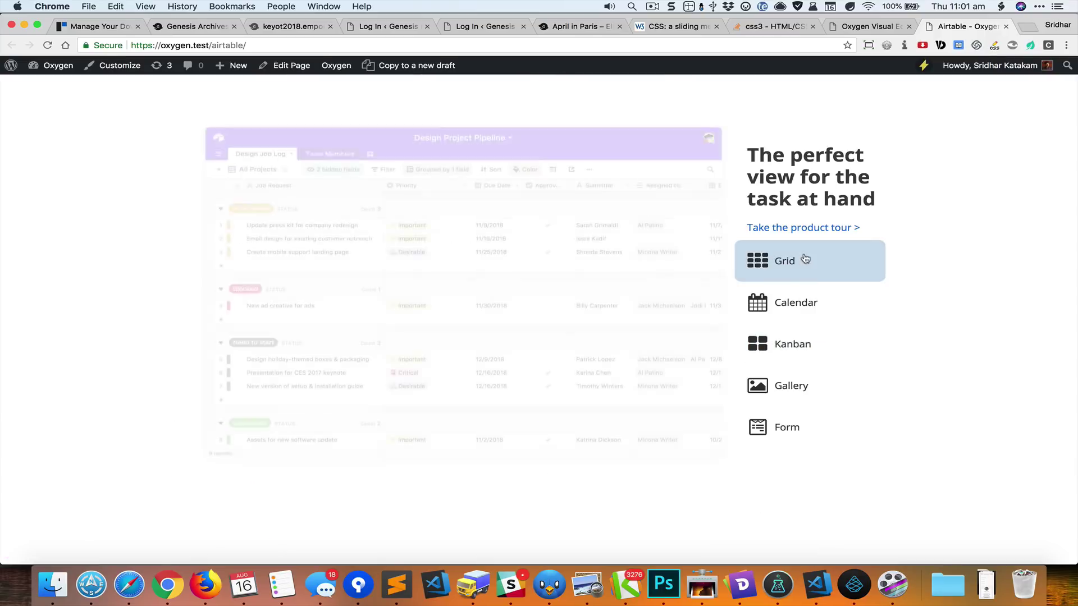
left_click(825, 305)
left_click(814, 387)
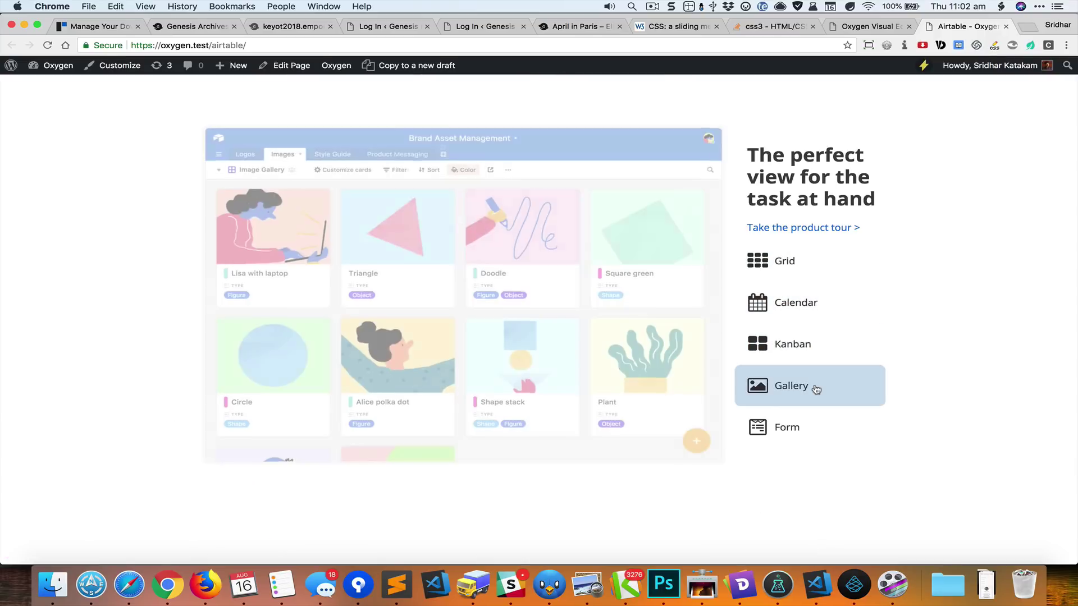
left_click(817, 429)
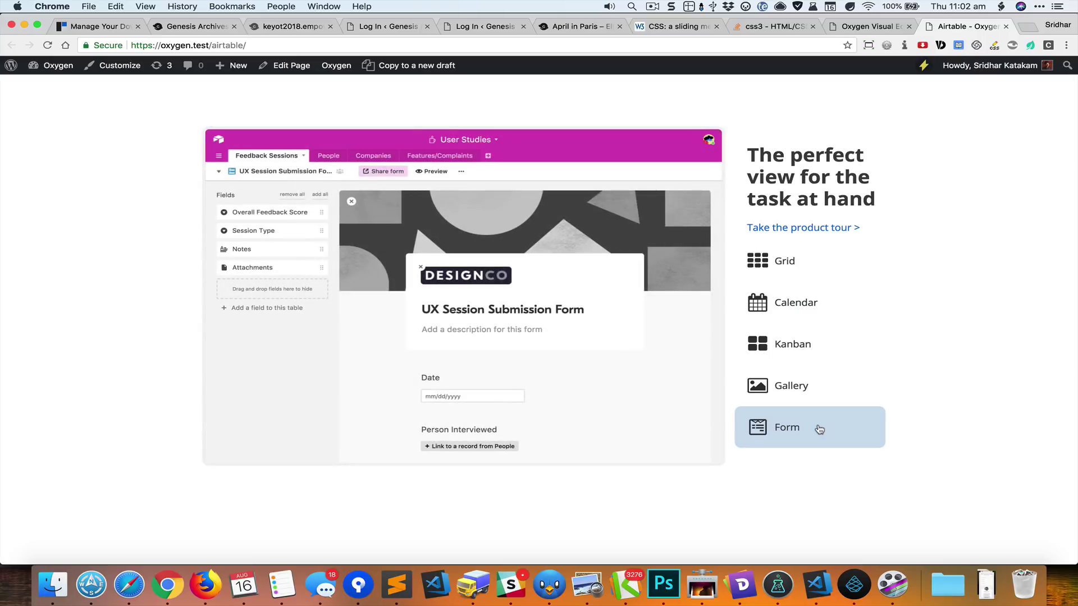